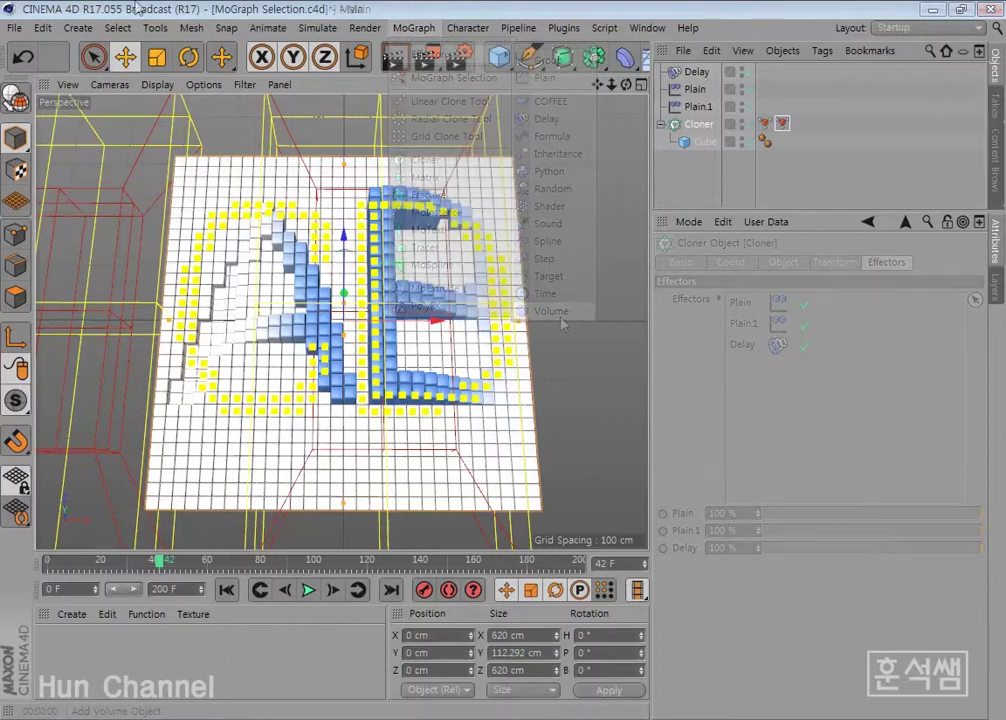
- Create a new empty project and orbit its empty viewport
click(14, 28)
click(35, 55)
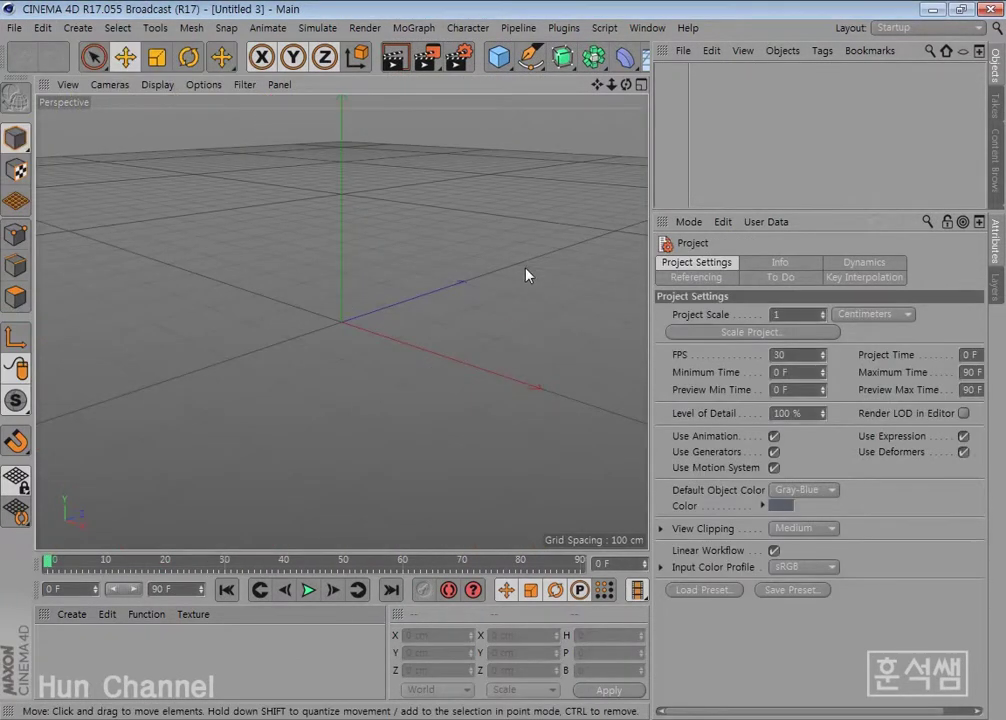
alt+drag(299, 375, 373, 395)
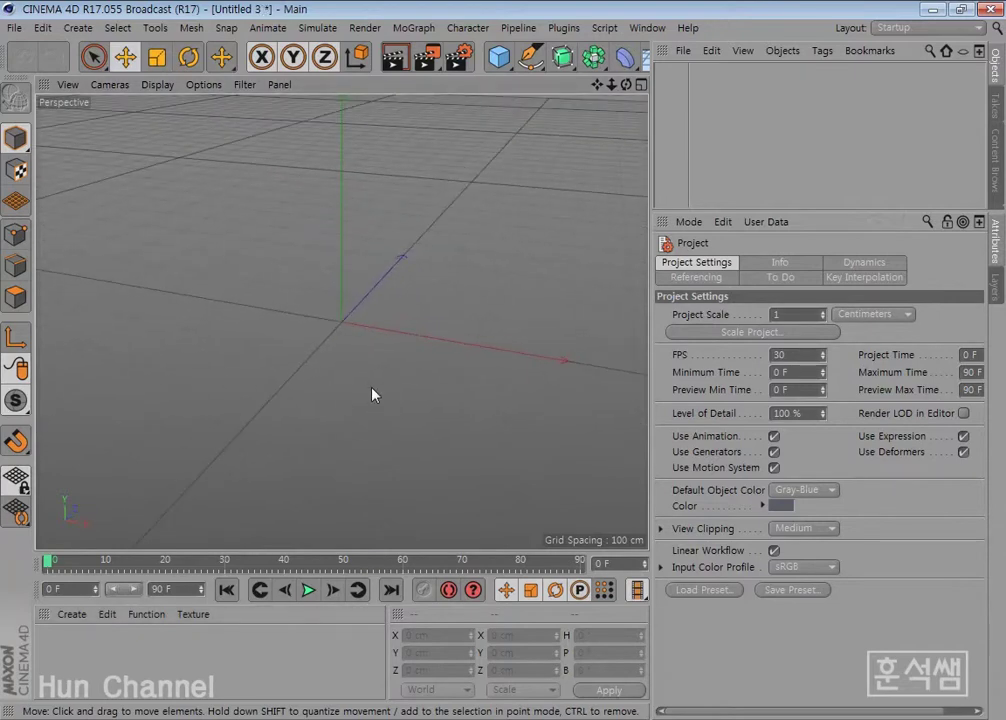
- Select the Cloner and Cube in MoGraph Selection.c4d, then return to Untitled 3
click(647, 28)
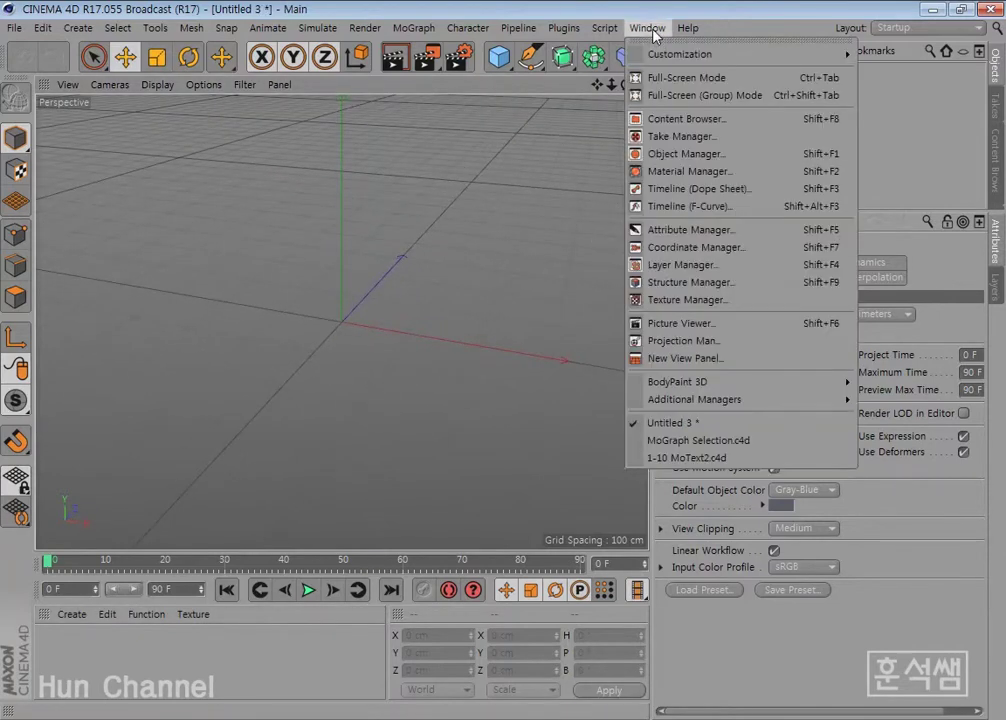
click(702, 441)
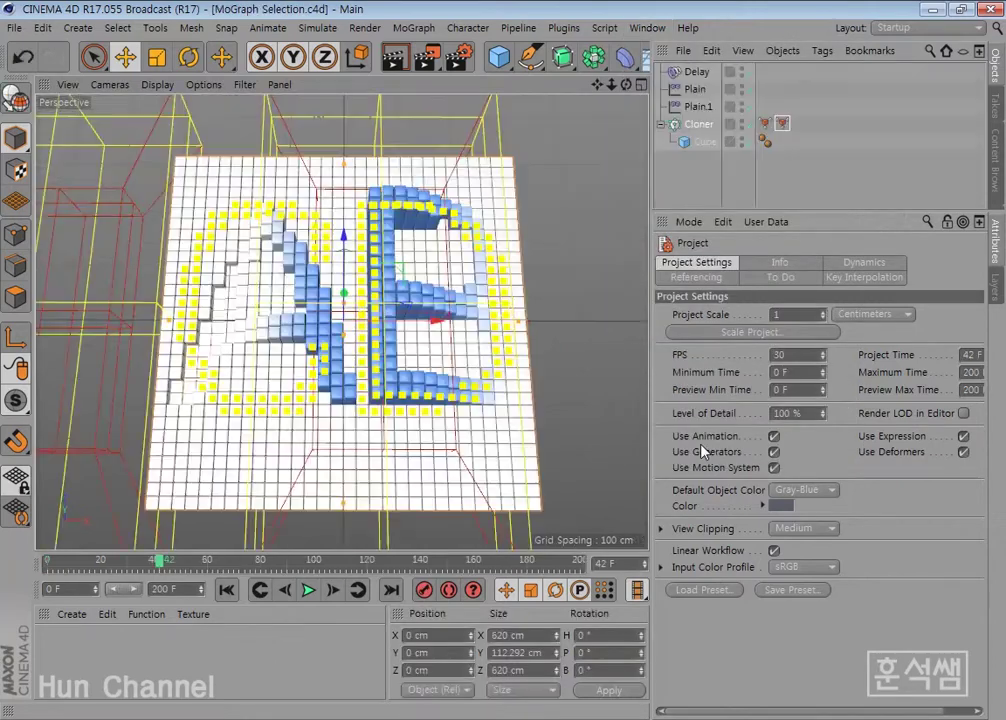
click(698, 124)
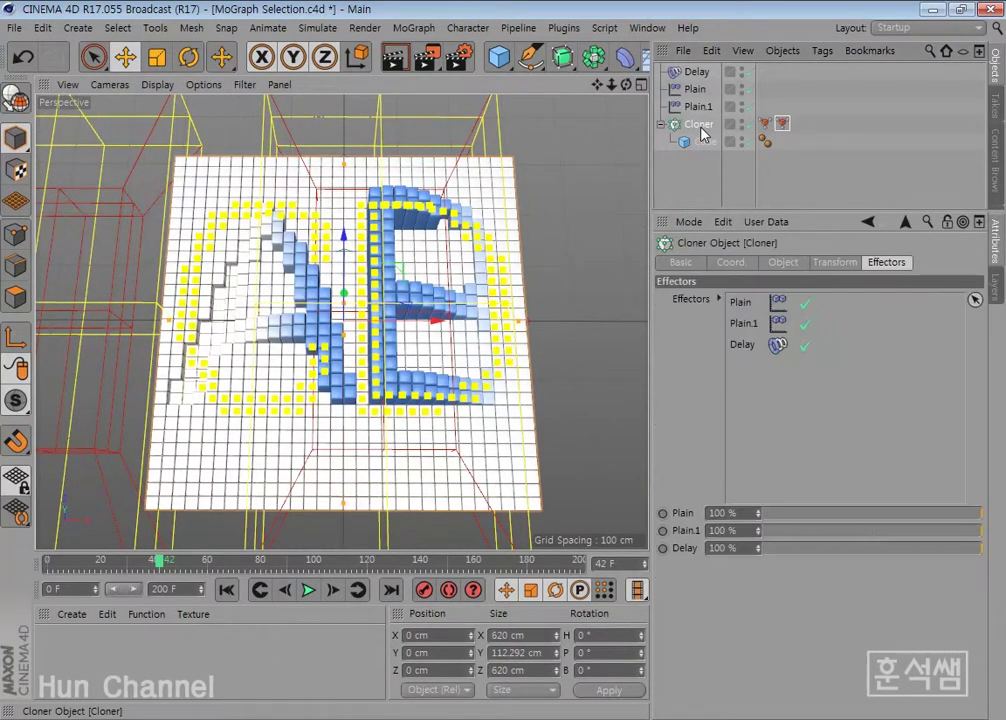
ctrl+click(703, 142)
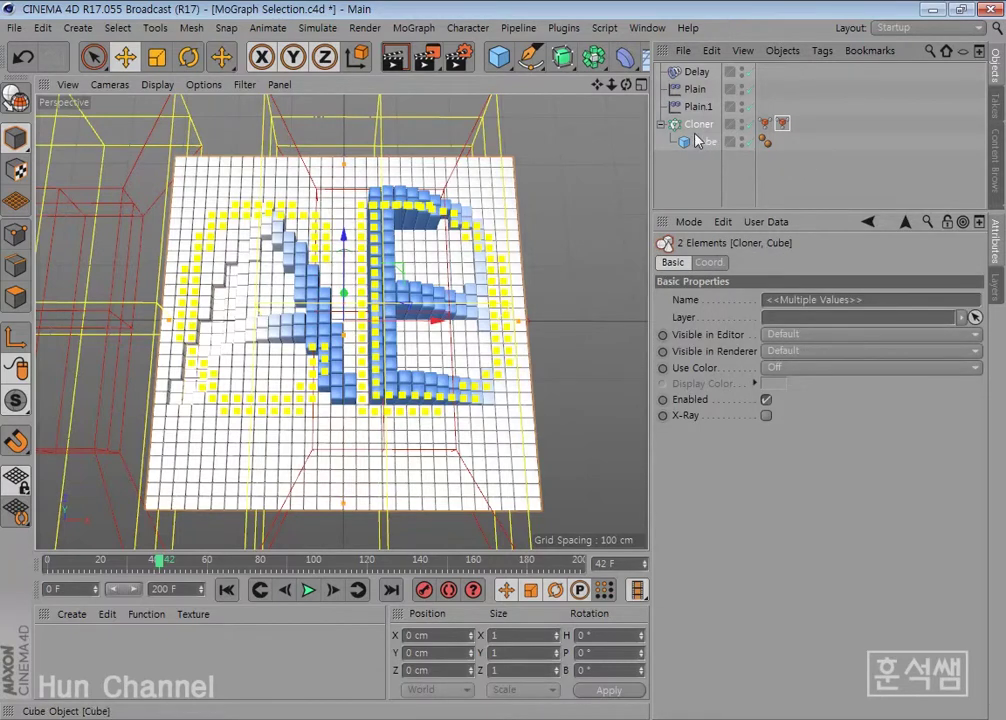
click(640, 28)
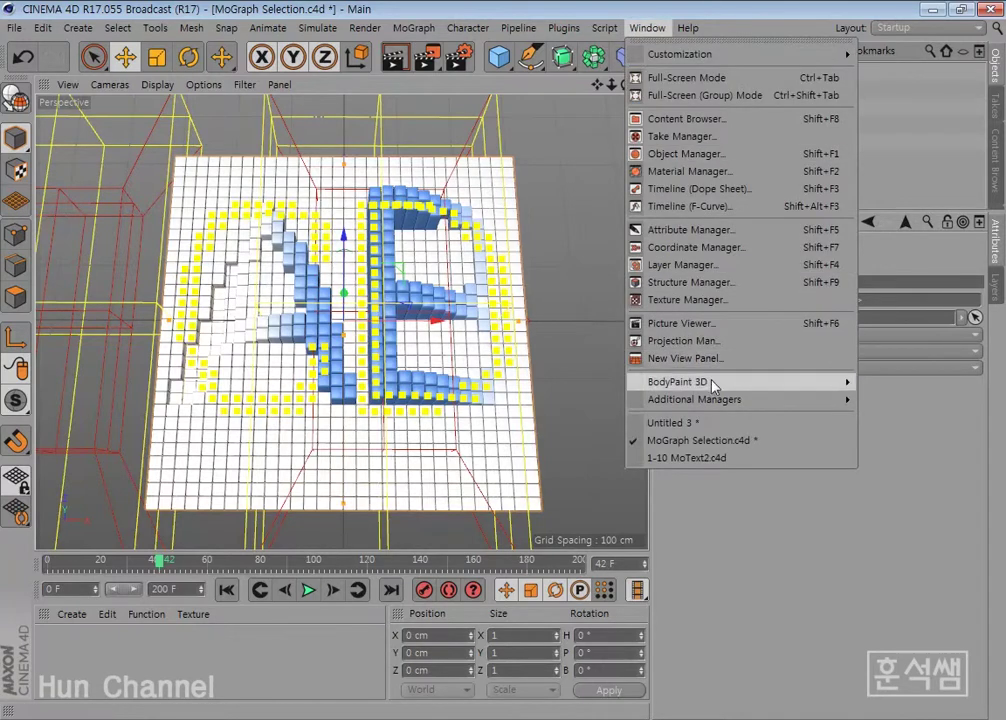
click(695, 424)
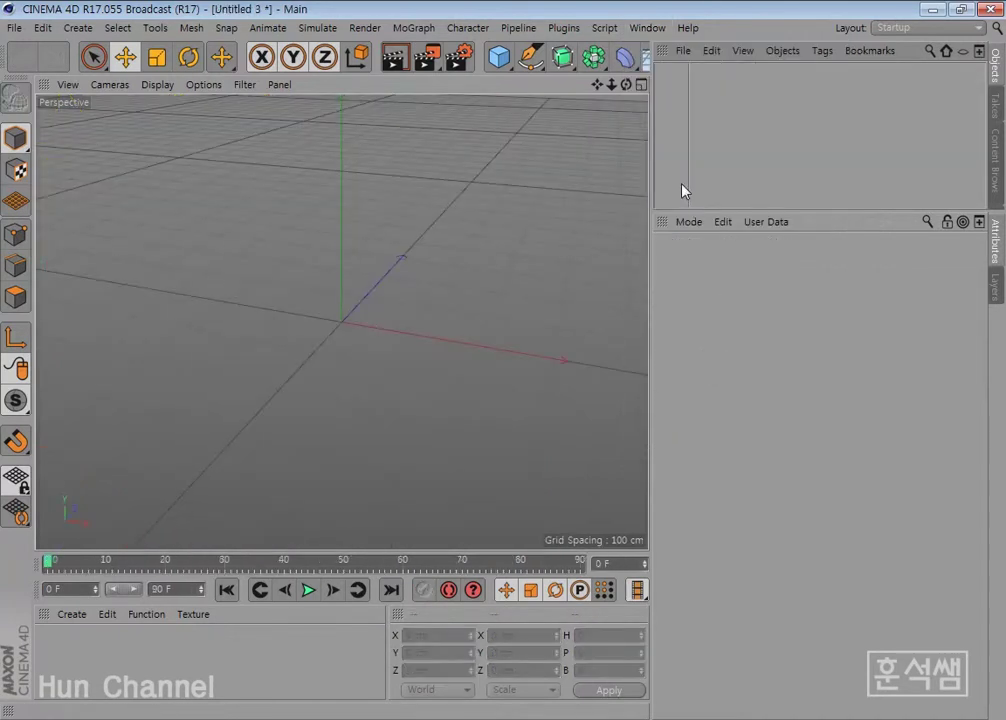
- Paste the Cloner with its Cube grid and delete both MoGraph Selection tags
key(ctrl+v)
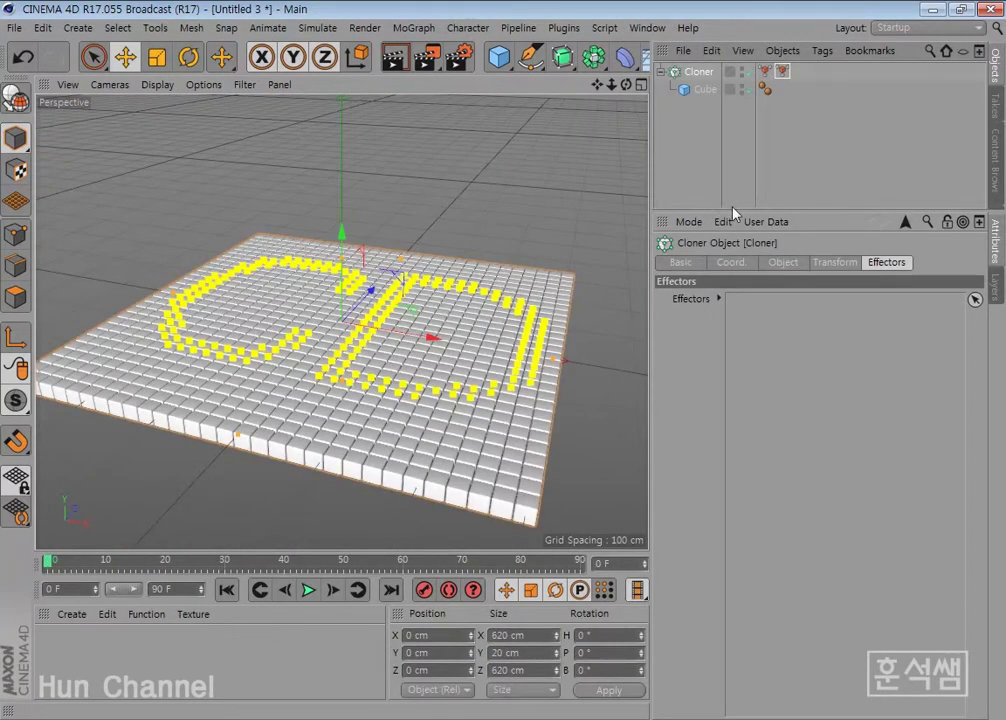
mouse_move(292, 348)
alt+mouse_down()
mouse_move(332, 377)
mouse_move(362, 451)
alt+mouse_up()
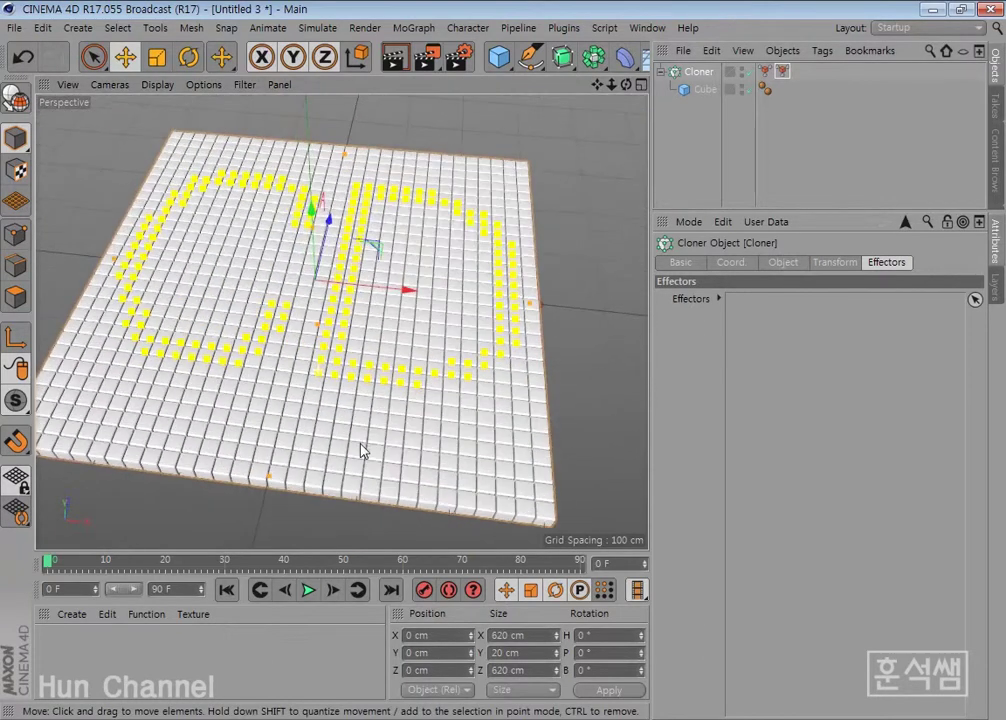
click(783, 72)
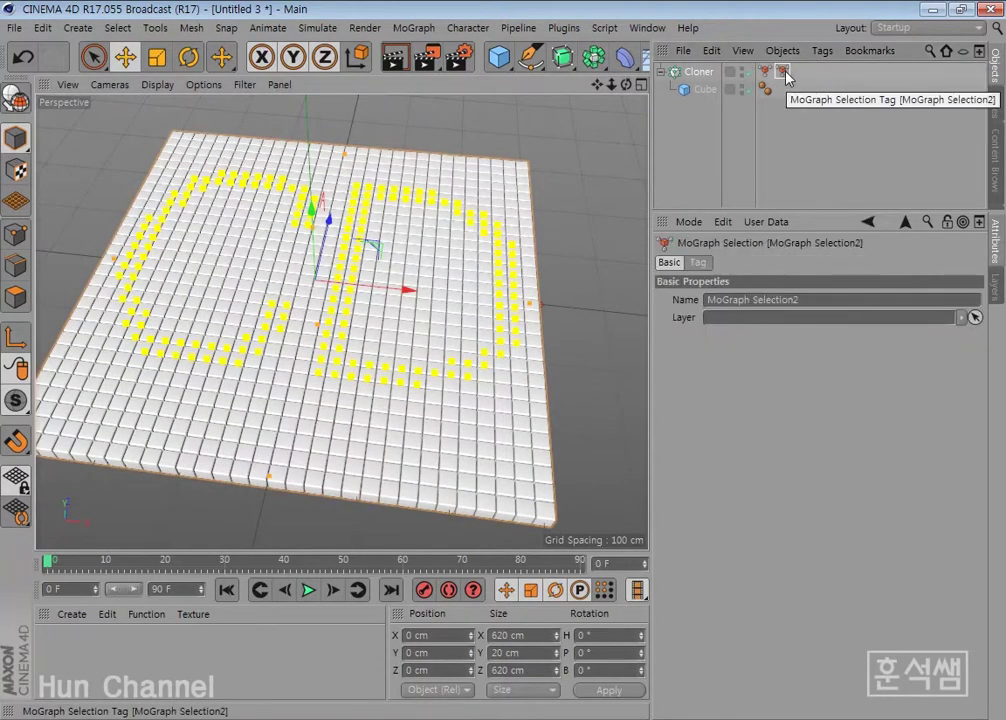
key(Delete)
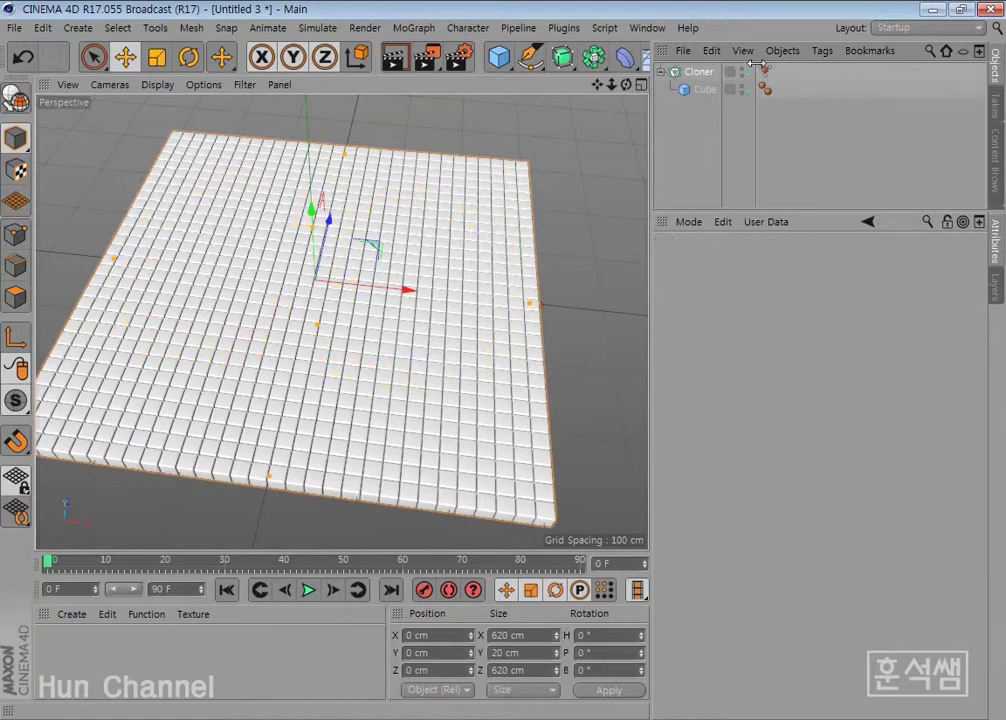
click(765, 72)
key(Delete)
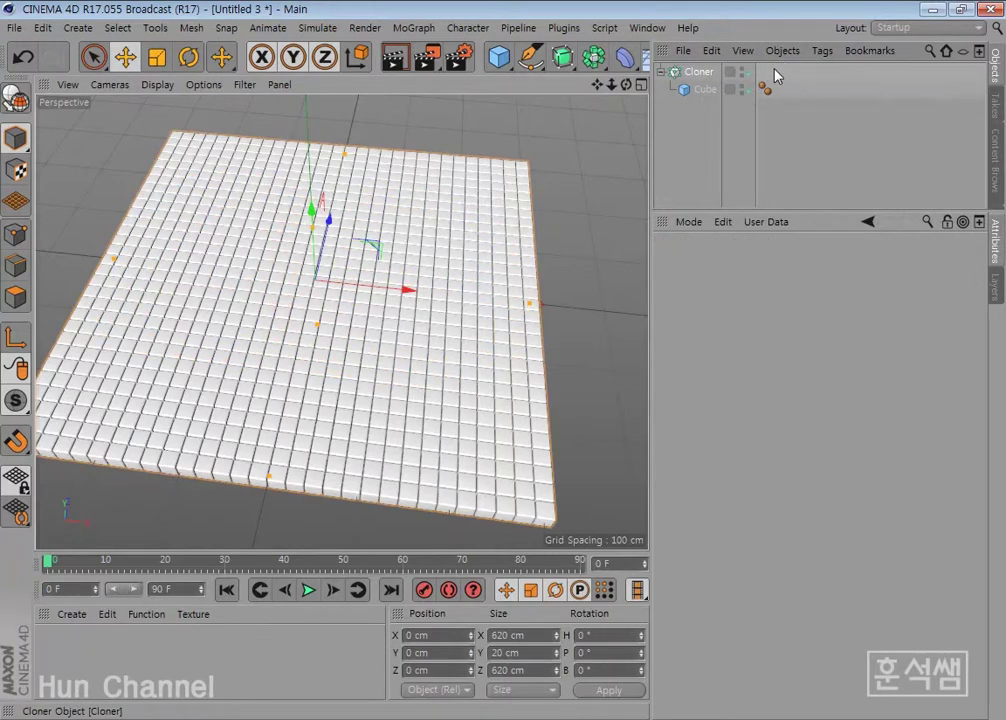
- Select the Cloner and bring up the MoGraph effector list
mouse_move(334, 341)
alt+mouse_down()
mouse_move(363, 317)
mouse_move(348, 321)
mouse_move(397, 352)
mouse_move(379, 395)
alt+mouse_up()
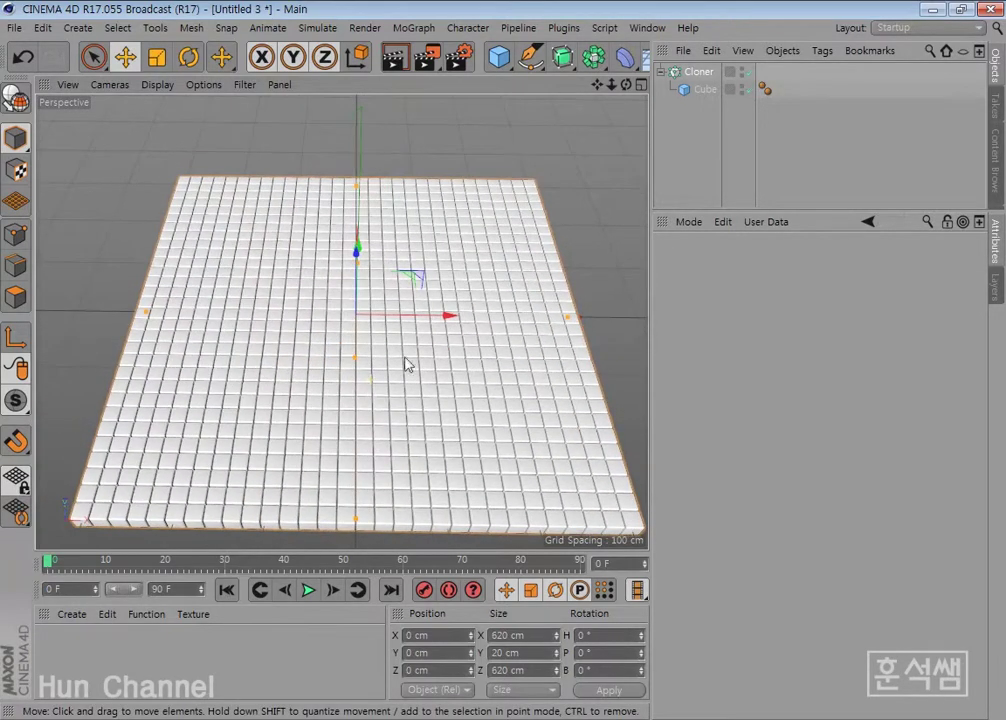
click(708, 73)
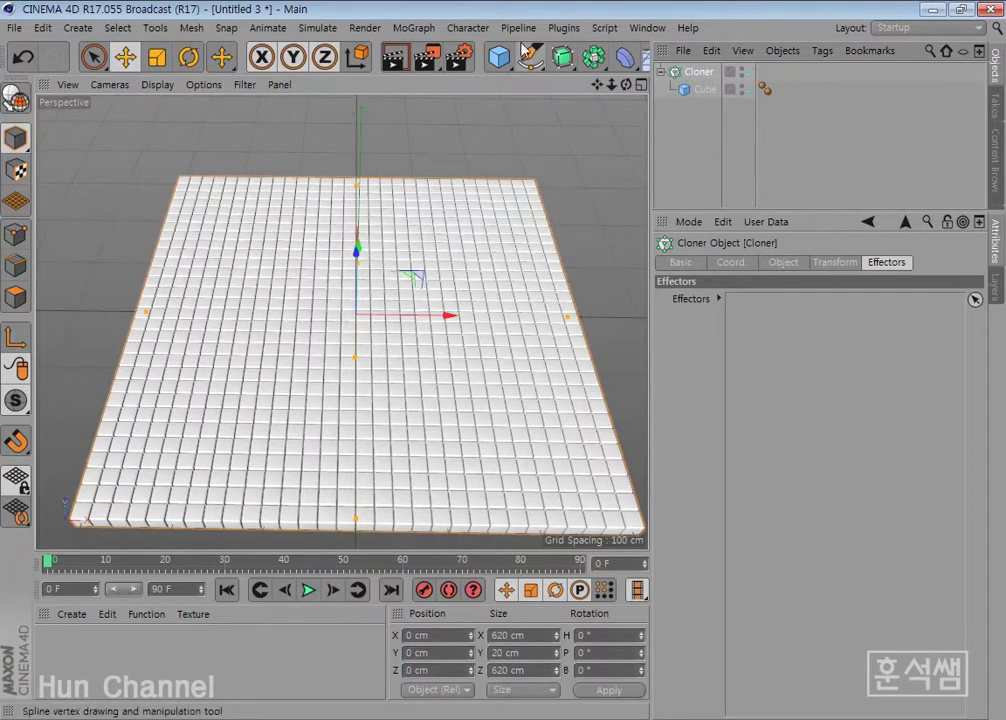
click(413, 27)
mouse_move(440, 54)
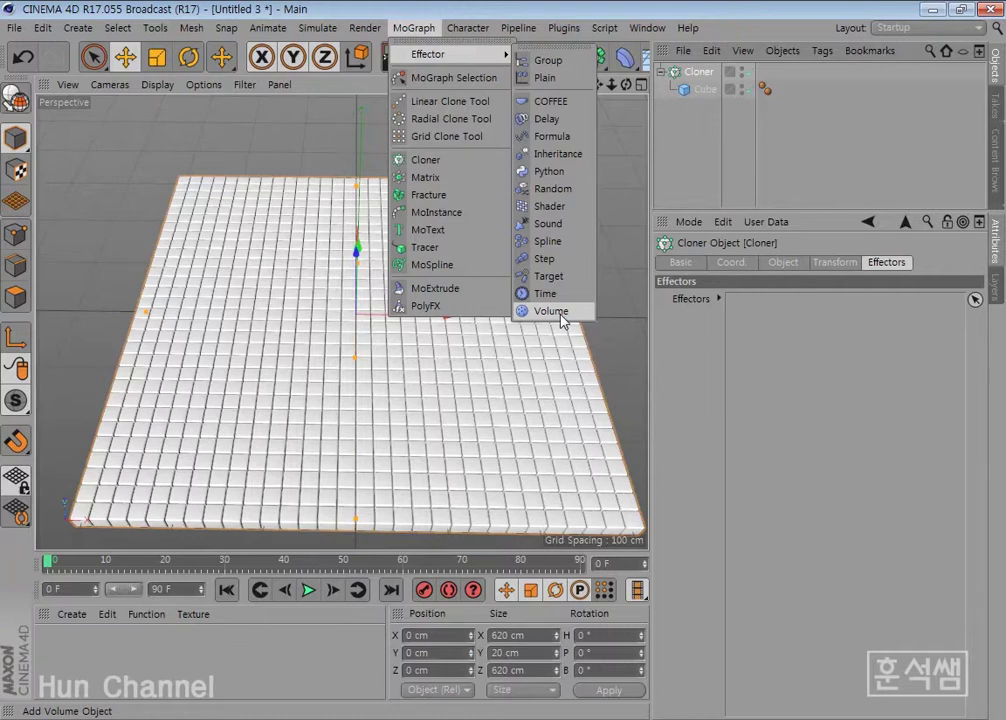
- Add a Volume effector to the Cloner and widen the object and attribute panels
click(551, 311)
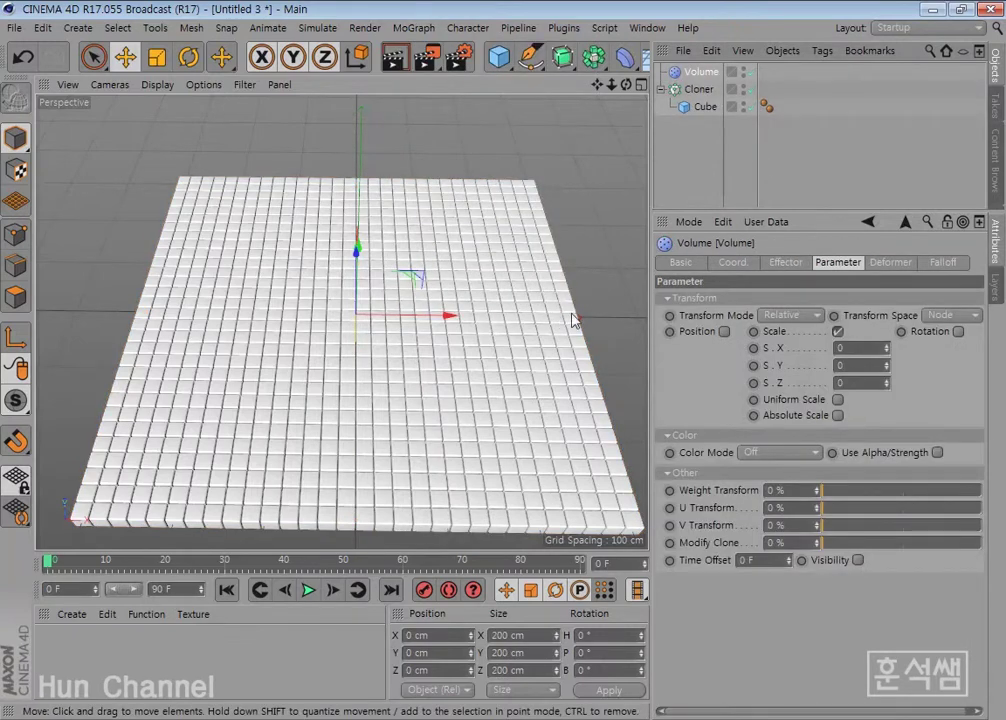
drag(648, 314, 640, 316)
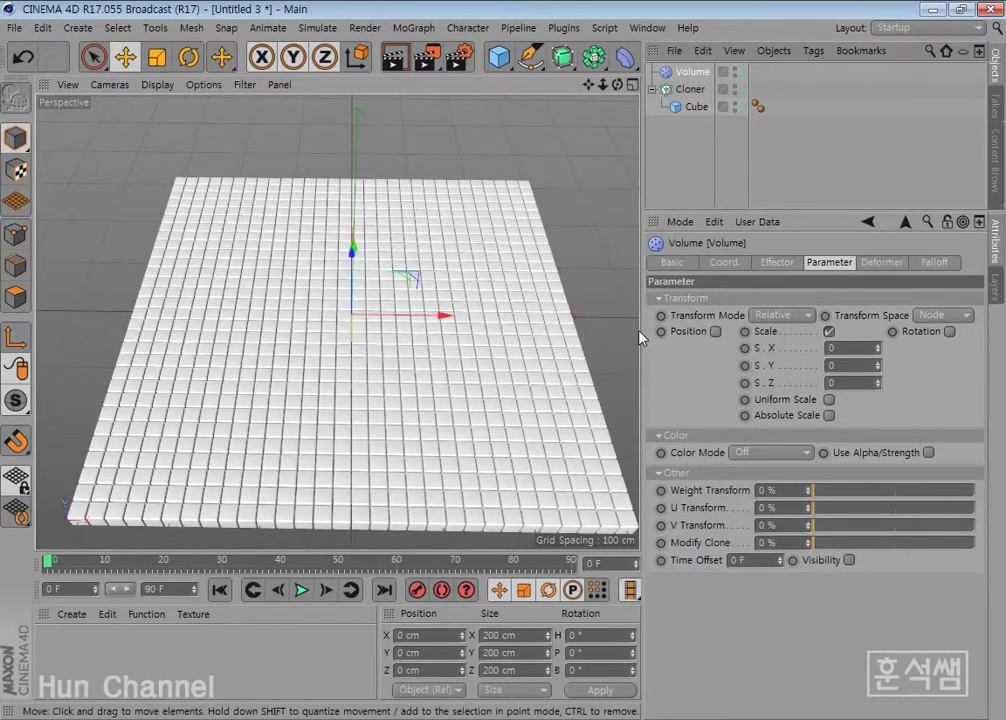
click(418, 28)
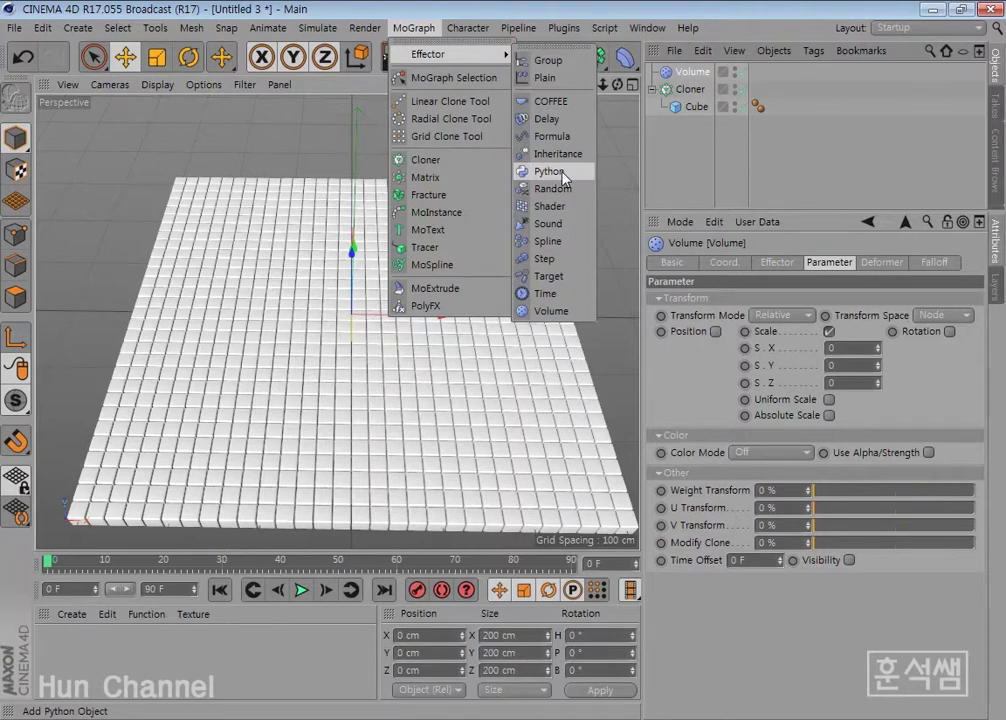
click(689, 76)
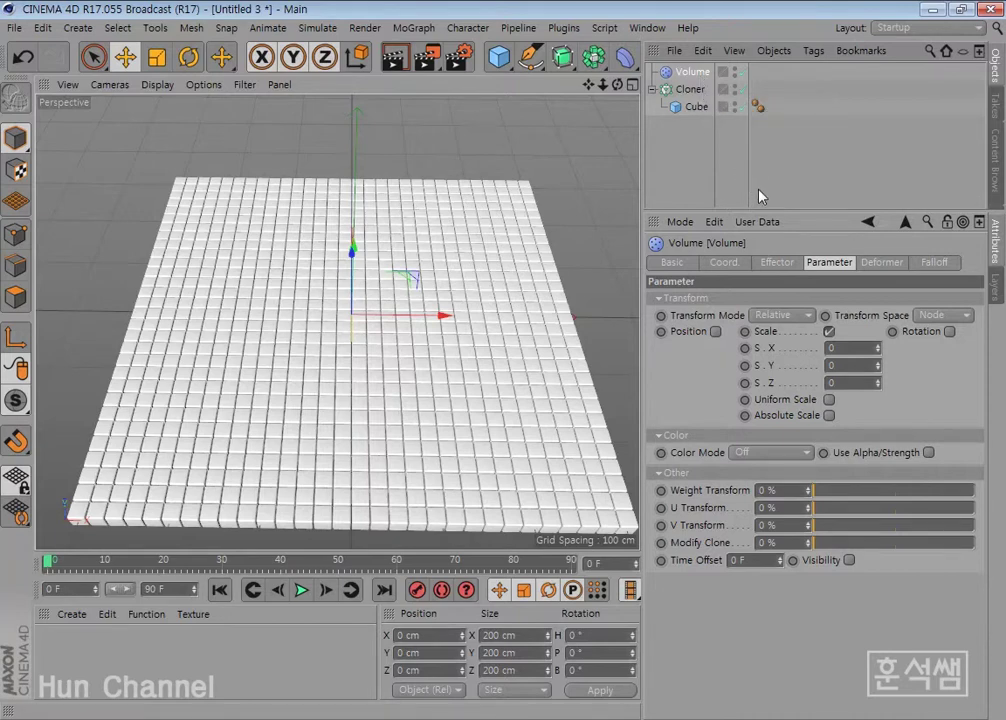
- Add a Torus primitive above the cube grid
click(780, 263)
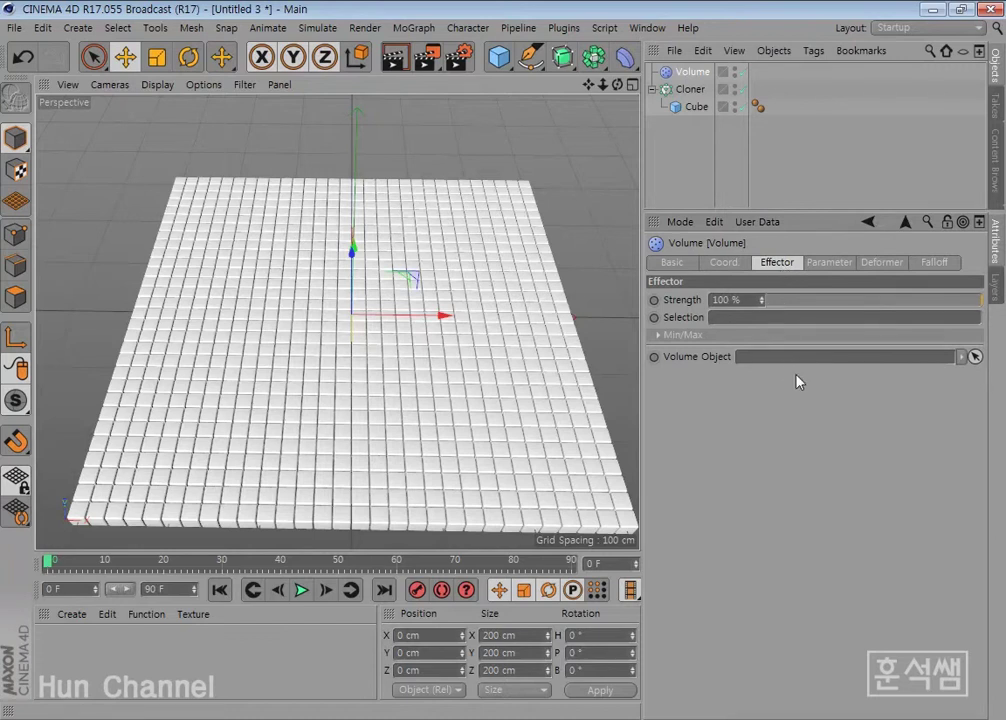
click(499, 58)
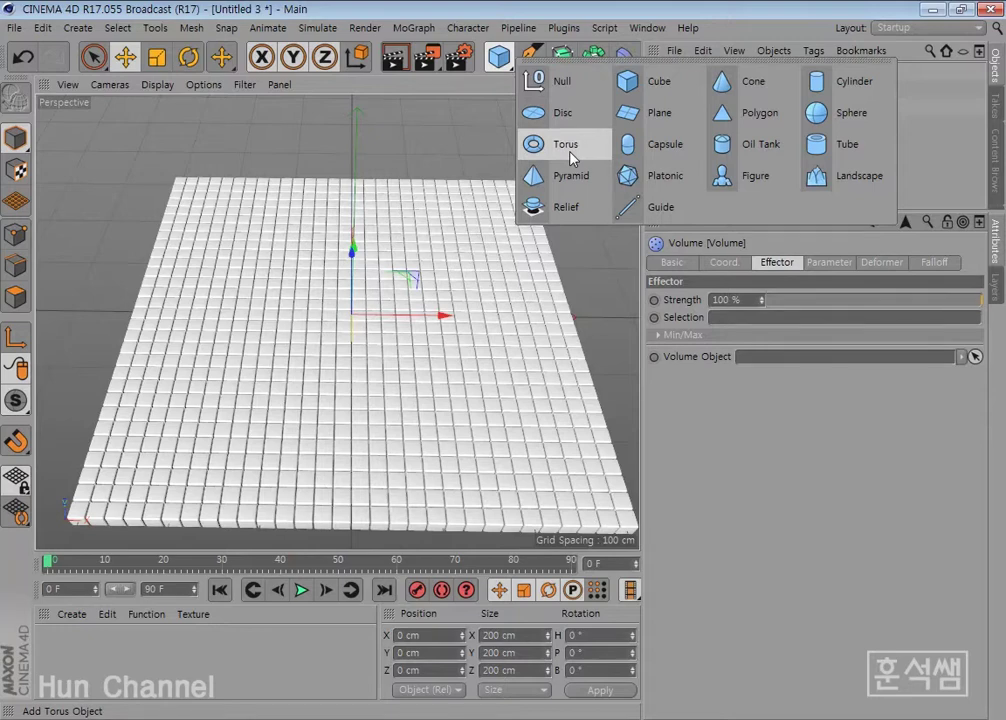
click(570, 153)
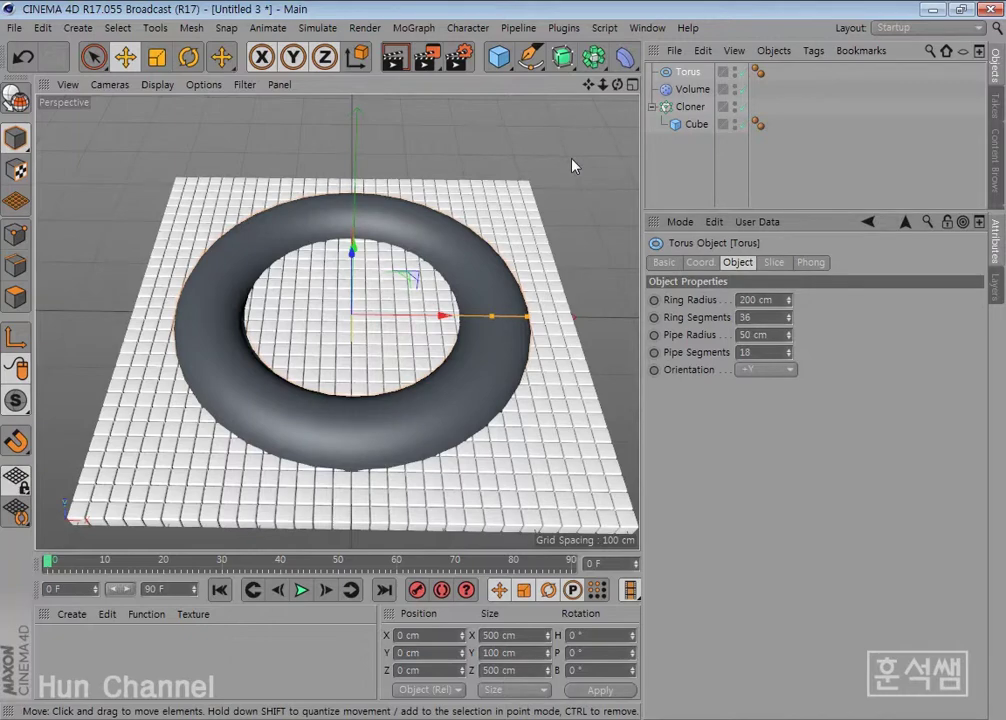
mouse_move(350, 460)
alt+mouse_down()
mouse_move(357, 247)
mouse_move(325, 317)
mouse_move(370, 429)
mouse_move(333, 427)
mouse_move(375, 406)
alt+mouse_up()
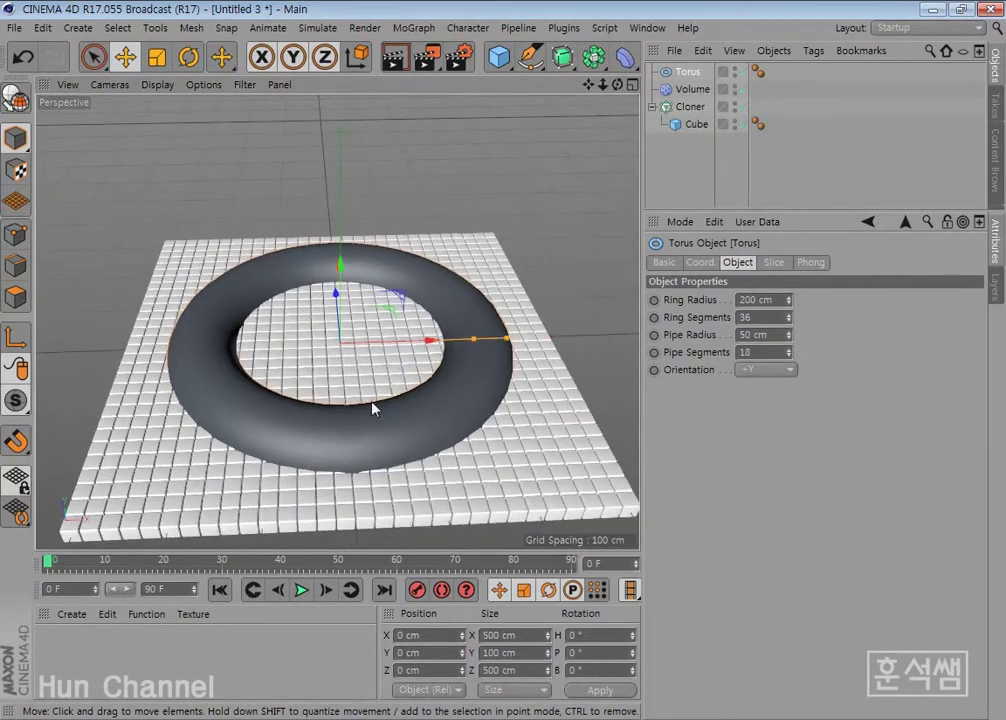
- Assign the Torus as the Volume effector's Volume Object
click(694, 89)
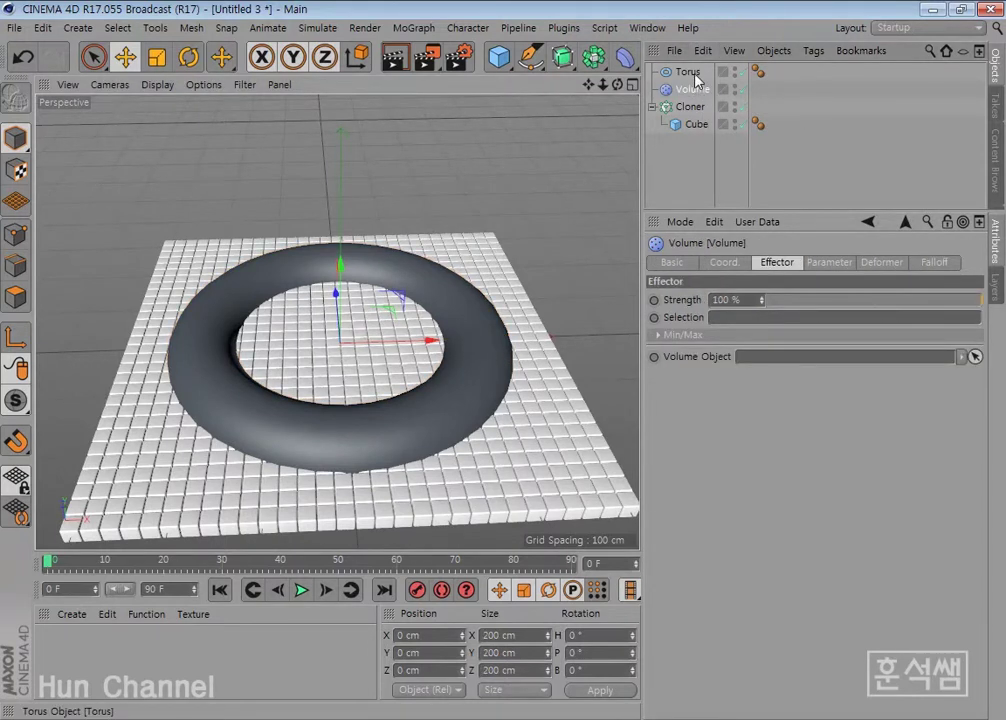
drag(688, 72, 700, 91)
drag(722, 196, 758, 358)
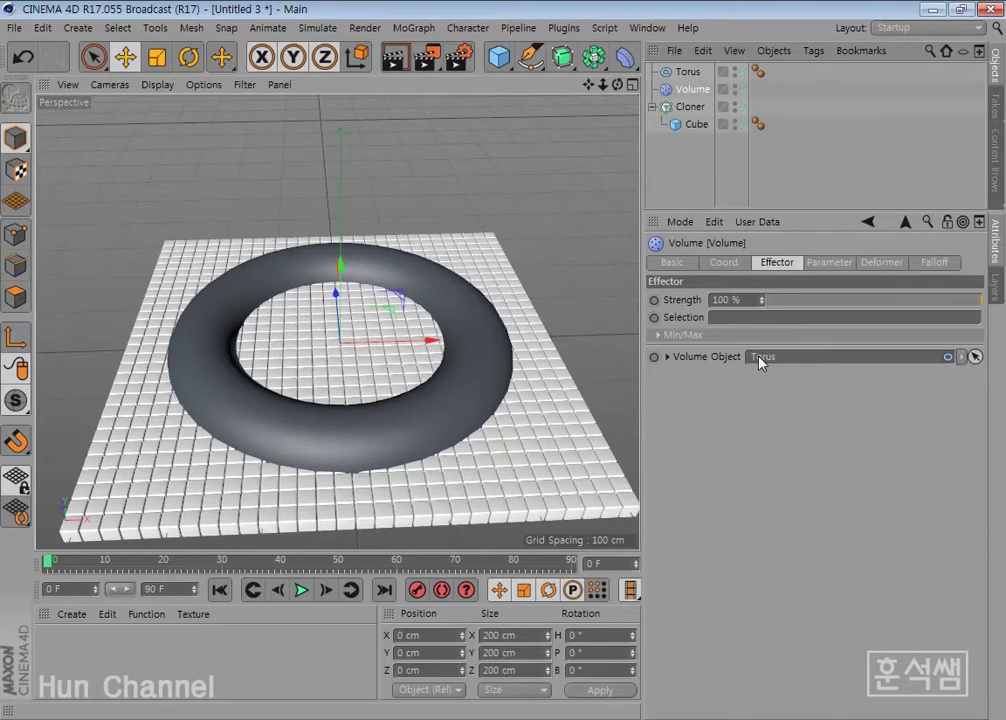
- Hide the torus and open the Volume effector from the Cloner's effector list
click(736, 70)
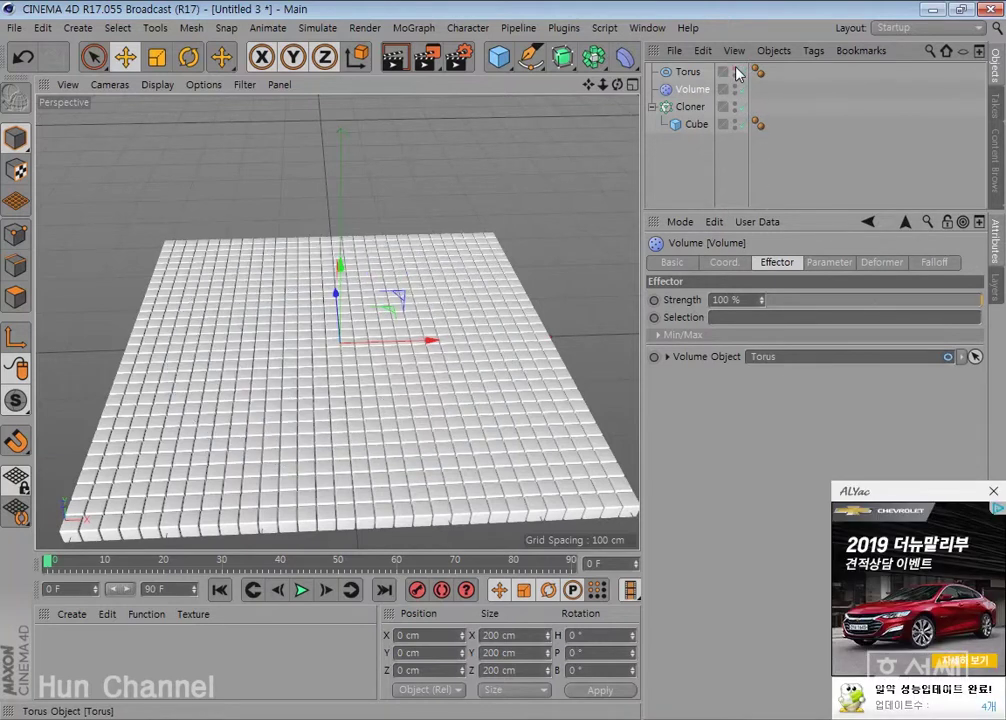
click(993, 491)
click(689, 107)
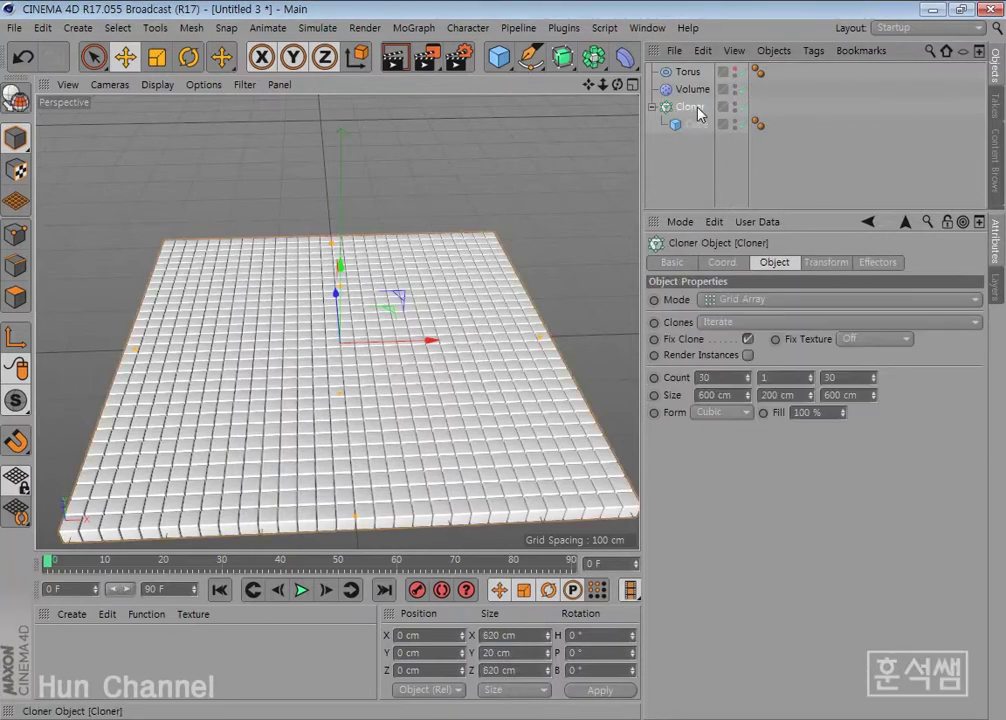
click(879, 262)
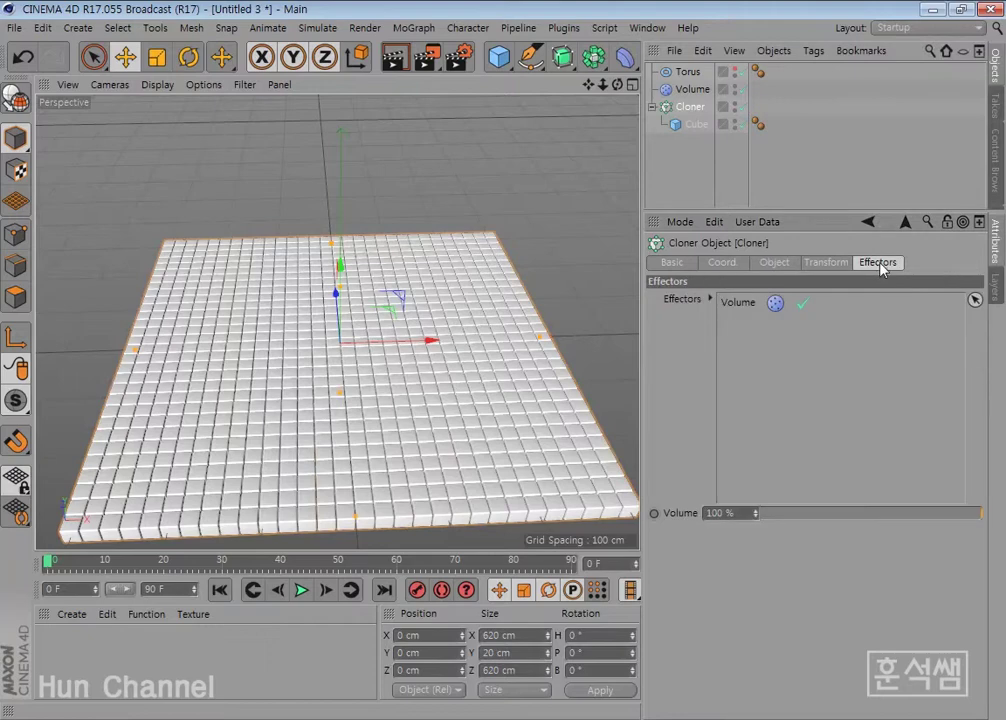
click(691, 91)
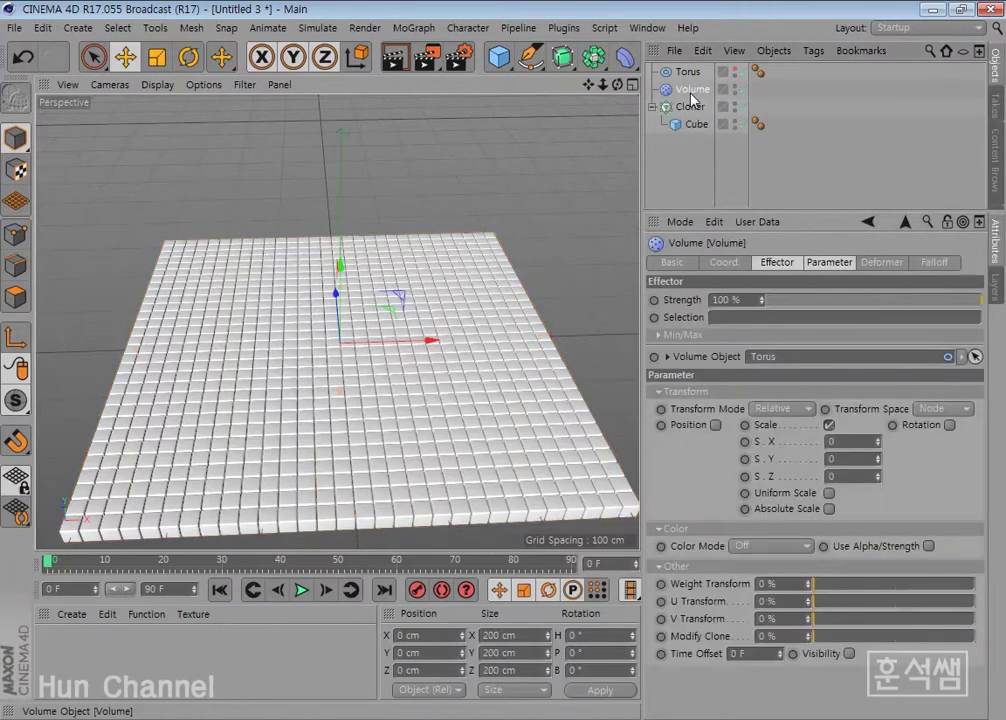
- Set the Volume effector's Scale S.Y to 3 and enable Position with P.Y 20 cm
click(834, 265)
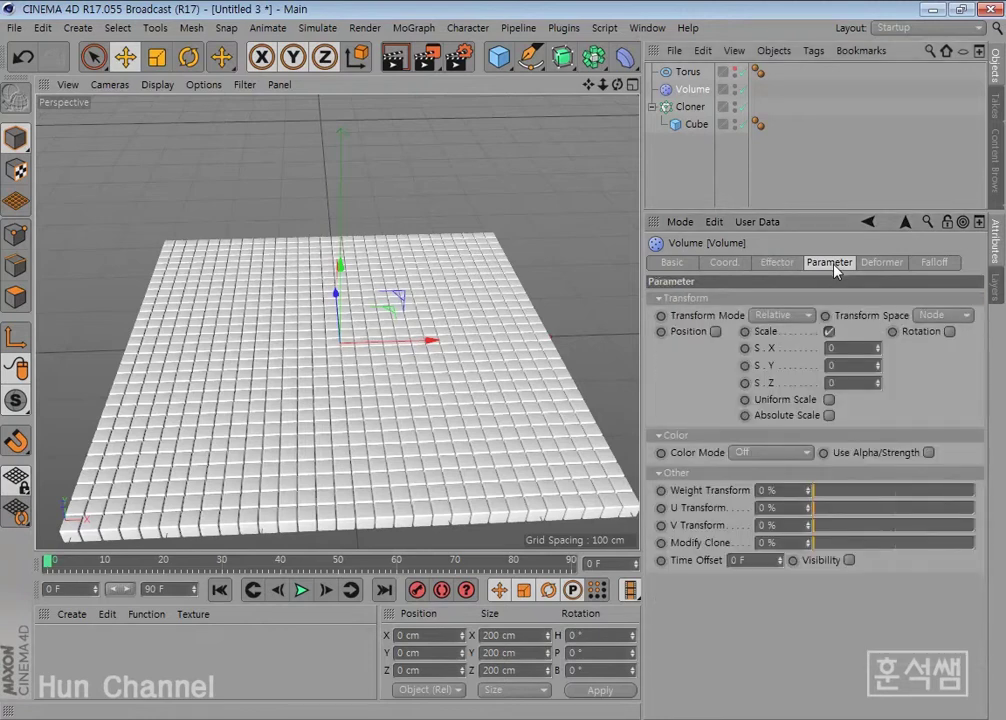
click(845, 365)
text(3)
key(Return)
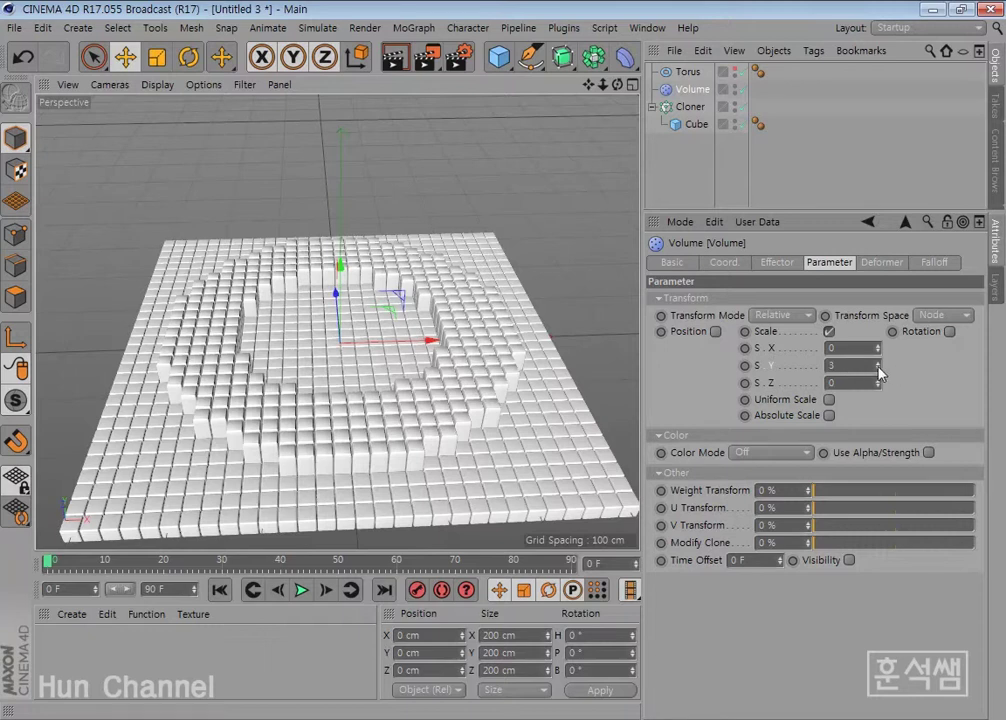
click(715, 331)
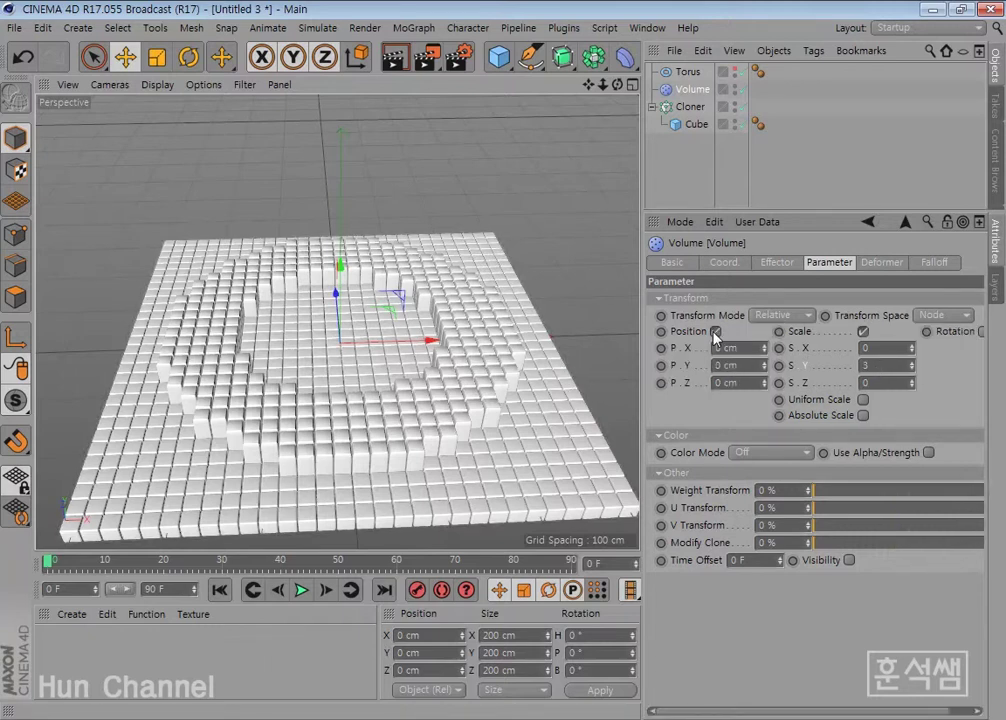
double_click(729, 365)
text(20)
key(Return)
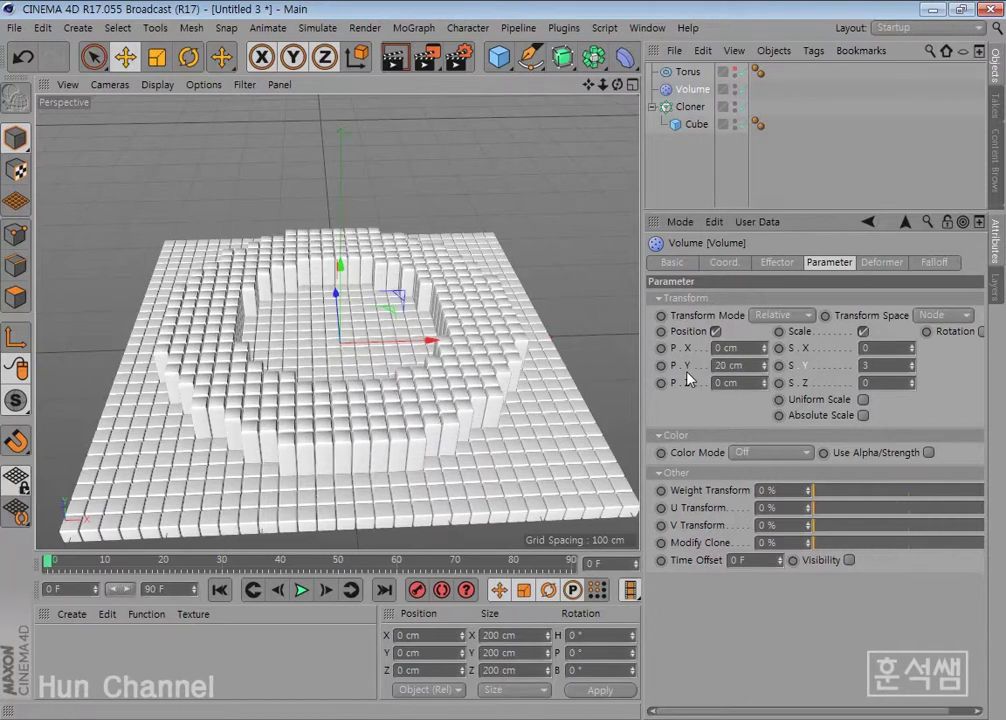
- Give the Volume effector a user-defined lavender colour, H 263° and S 40%
click(809, 454)
click(804, 505)
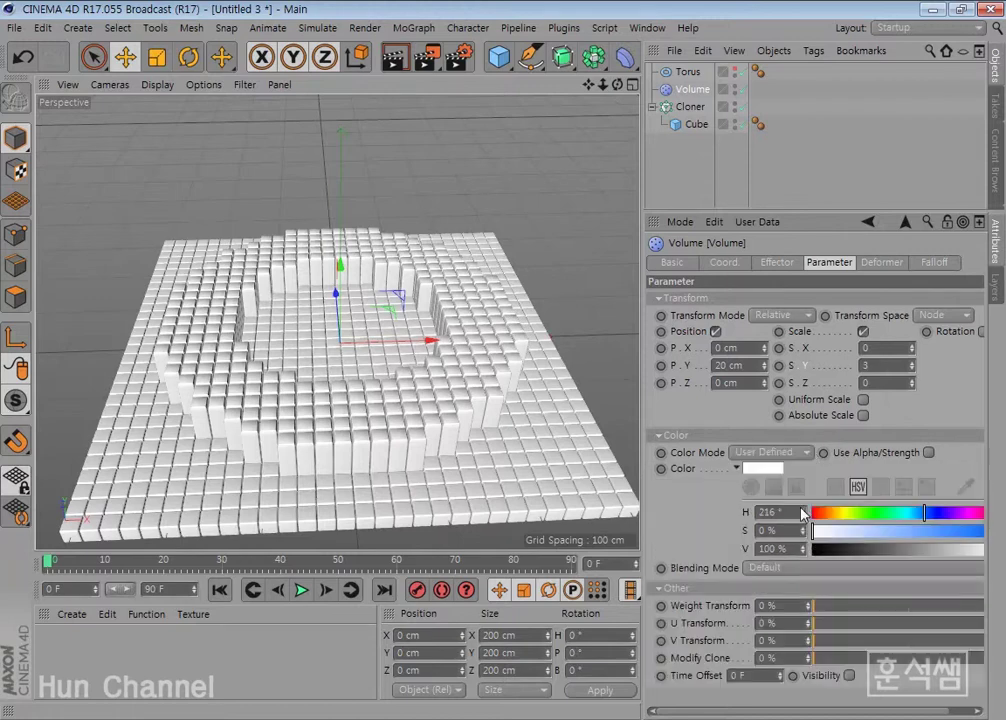
mouse_move(888, 514)
mouse_down()
mouse_move(950, 514)
mouse_move(894, 539)
mouse_move(887, 531)
mouse_up()
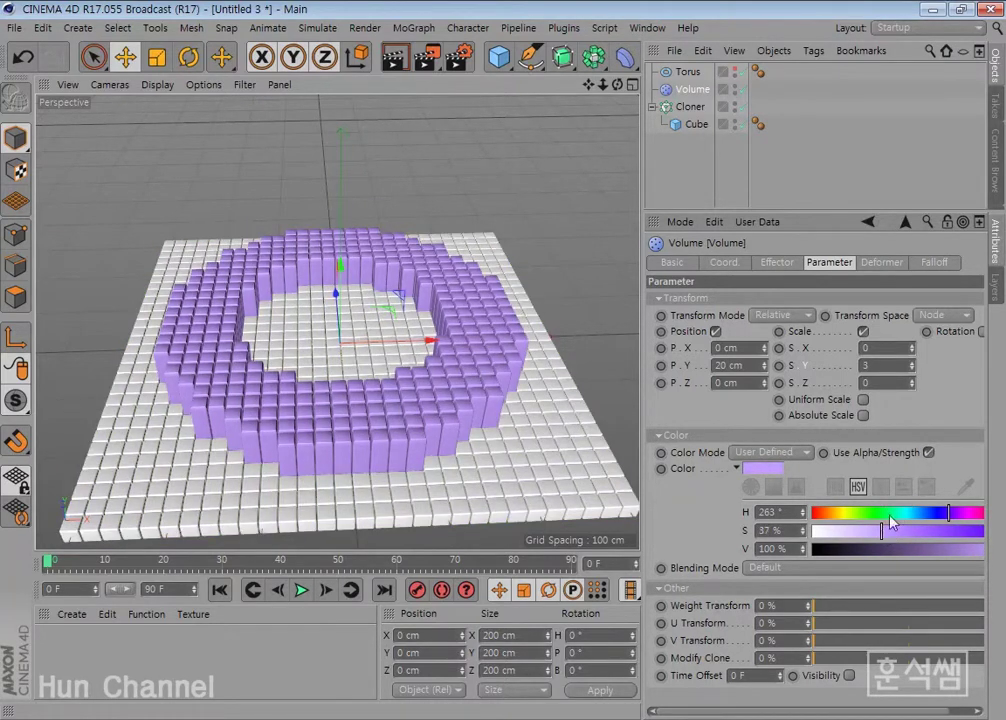
drag(884, 528, 888, 531)
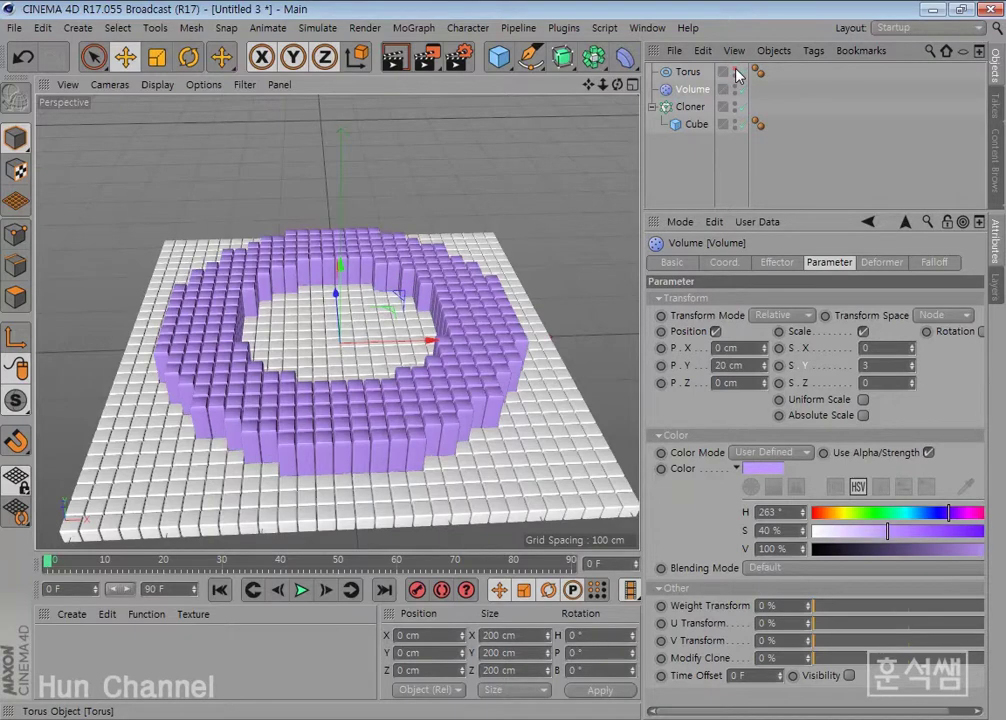
mouse_move(490, 294)
alt+mouse_down()
mouse_move(366, 420)
mouse_move(355, 467)
mouse_move(370, 451)
alt+mouse_up()
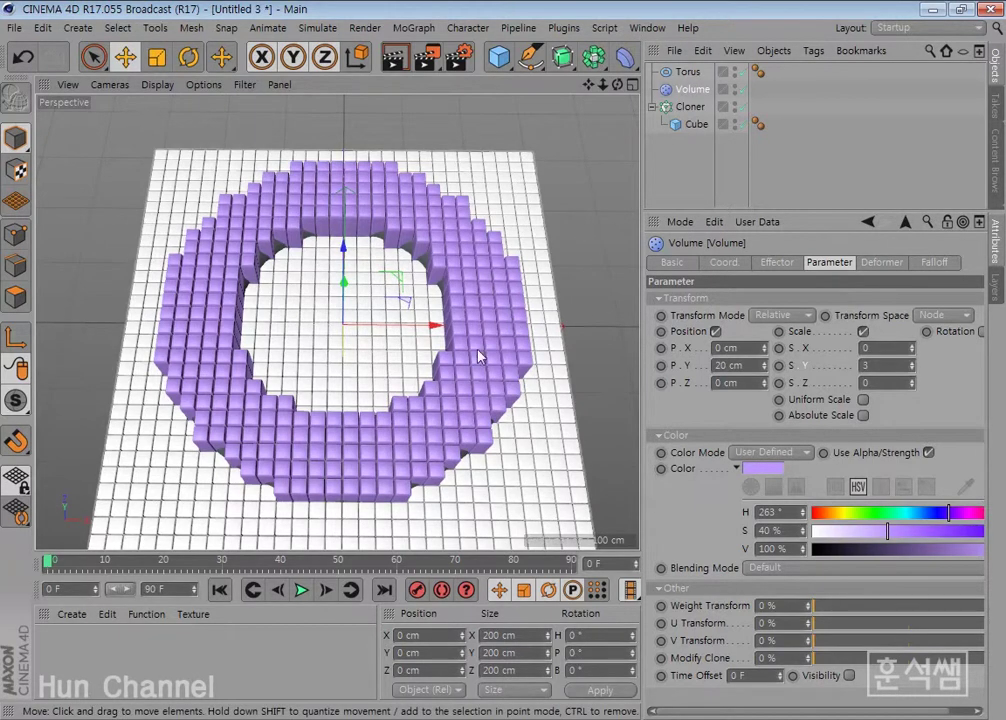
- Nudge the torus left along X and widen the settings panels beside the viewport
click(686, 72)
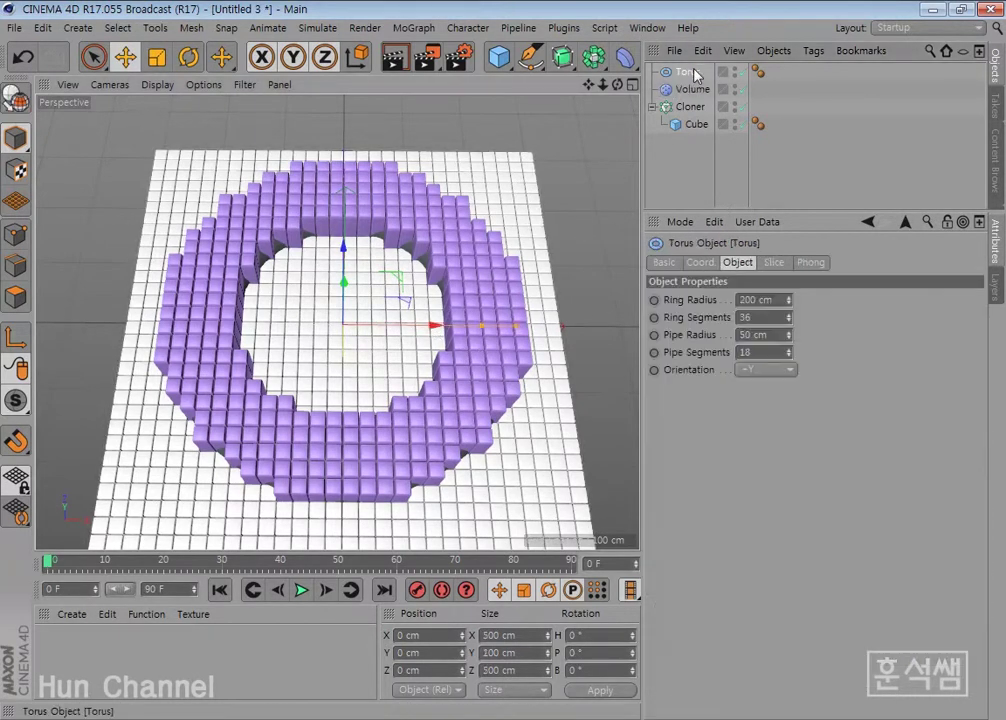
mouse_move(430, 336)
mouse_down()
mouse_move(245, 350)
mouse_move(605, 356)
mouse_move(292, 359)
mouse_move(494, 366)
mouse_move(597, 352)
mouse_move(321, 359)
mouse_move(413, 365)
mouse_move(452, 362)
mouse_move(314, 359)
mouse_move(458, 364)
mouse_move(409, 359)
mouse_up()
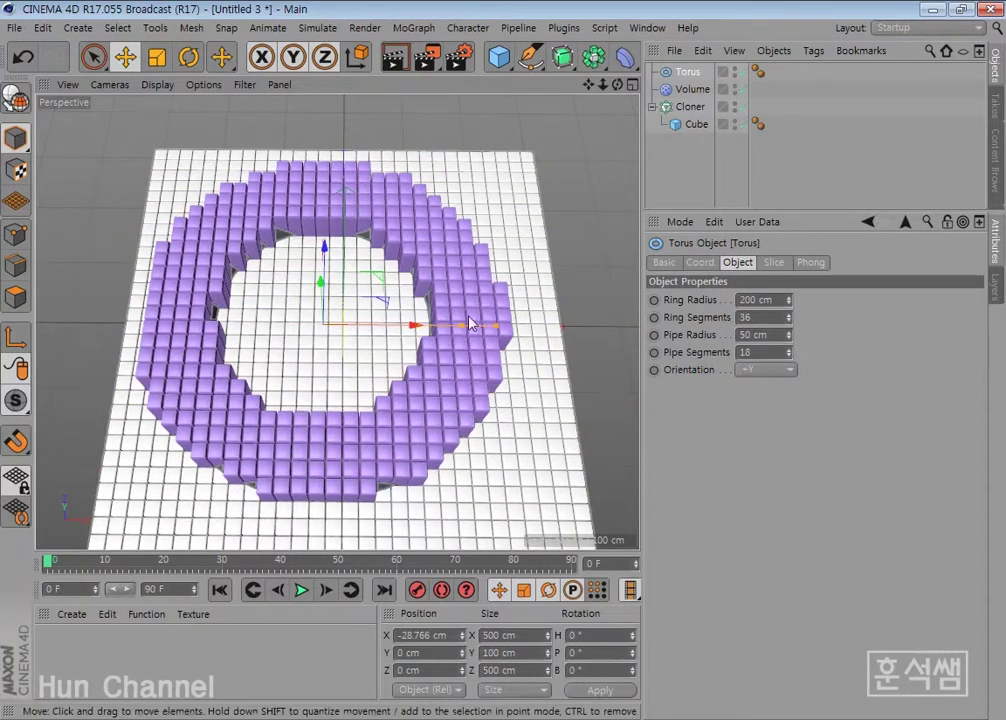
click(693, 92)
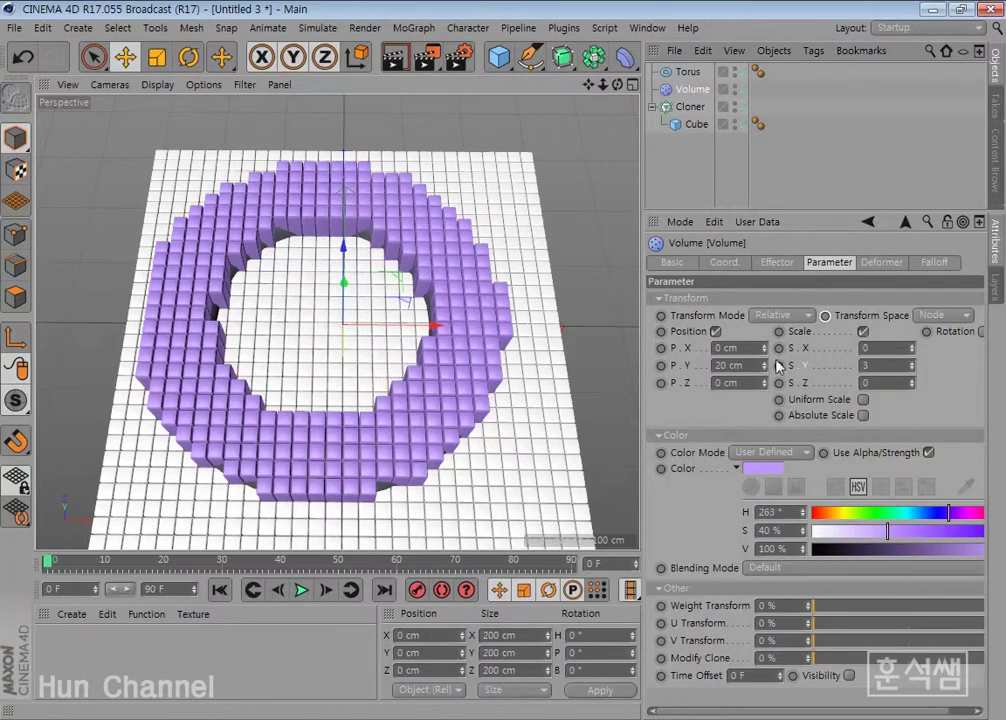
drag(637, 276, 609, 277)
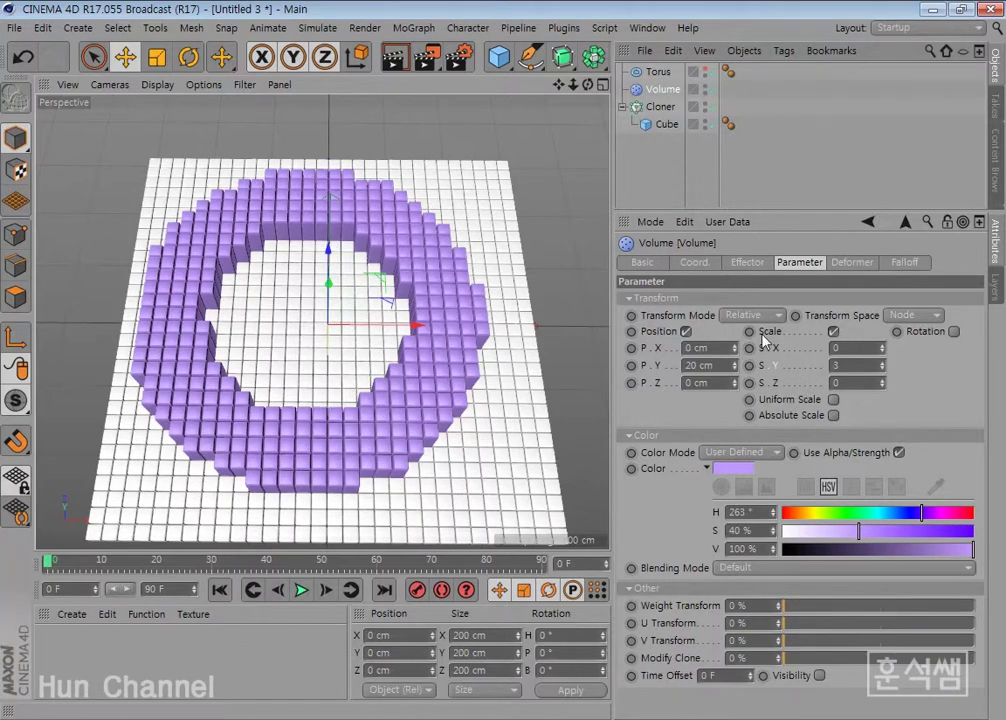
- Check the Volume effector's falloff shape options without changing them
click(905, 263)
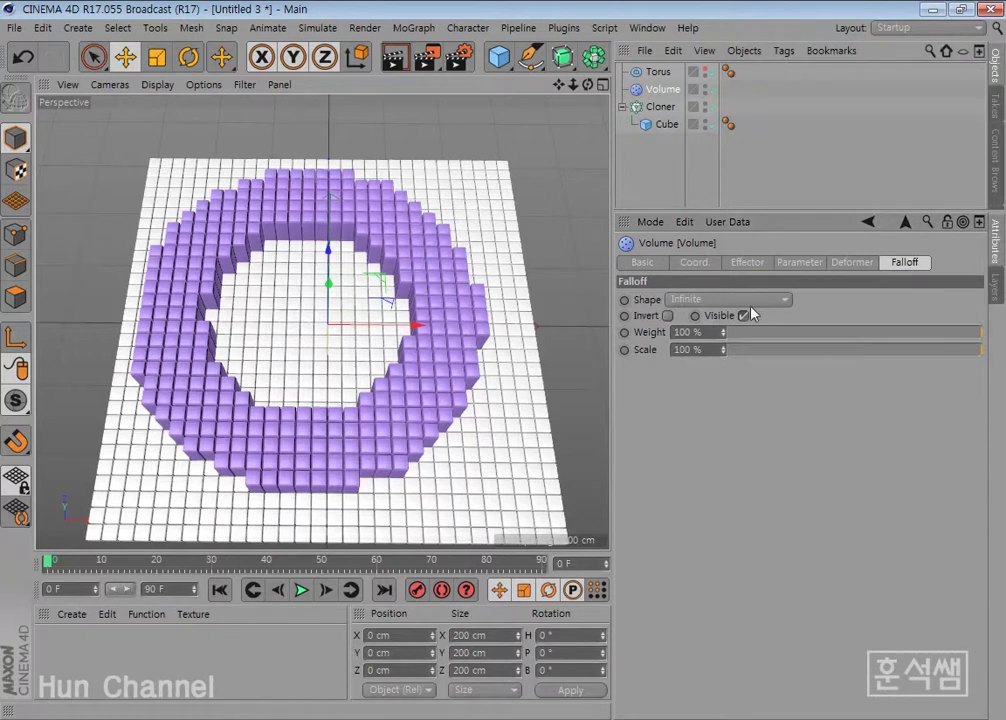
click(778, 299)
click(822, 298)
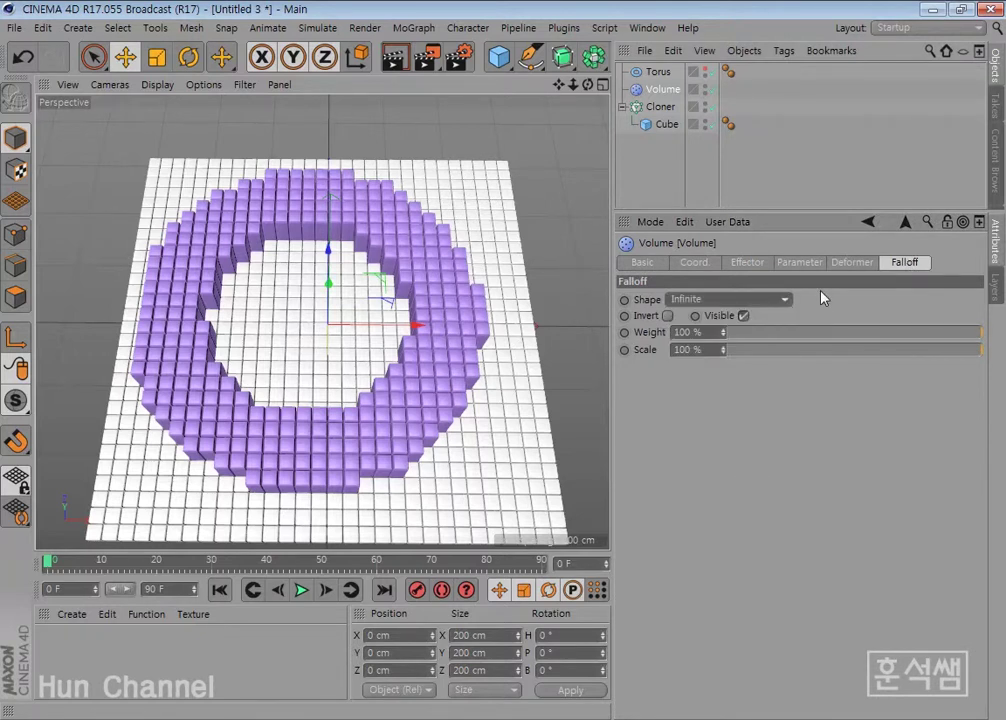
- Drag the torus to X −557.771 cm, off the grid's left edge, and zoom out
click(658, 72)
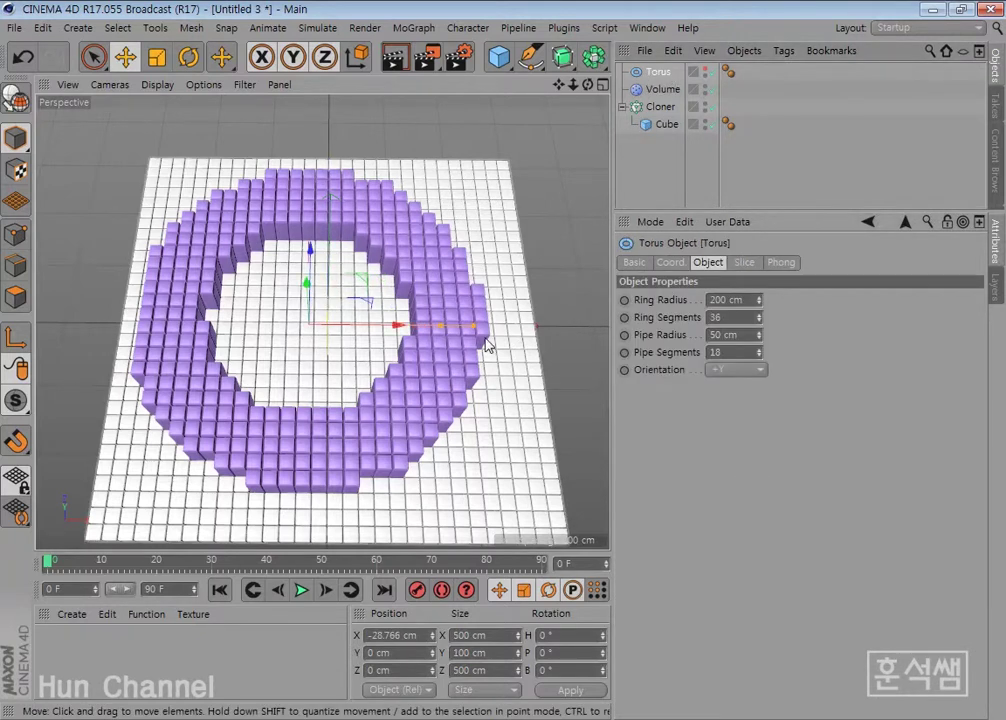
mouse_move(403, 343)
mouse_down()
mouse_move(472, 345)
mouse_move(50, 340)
mouse_up()
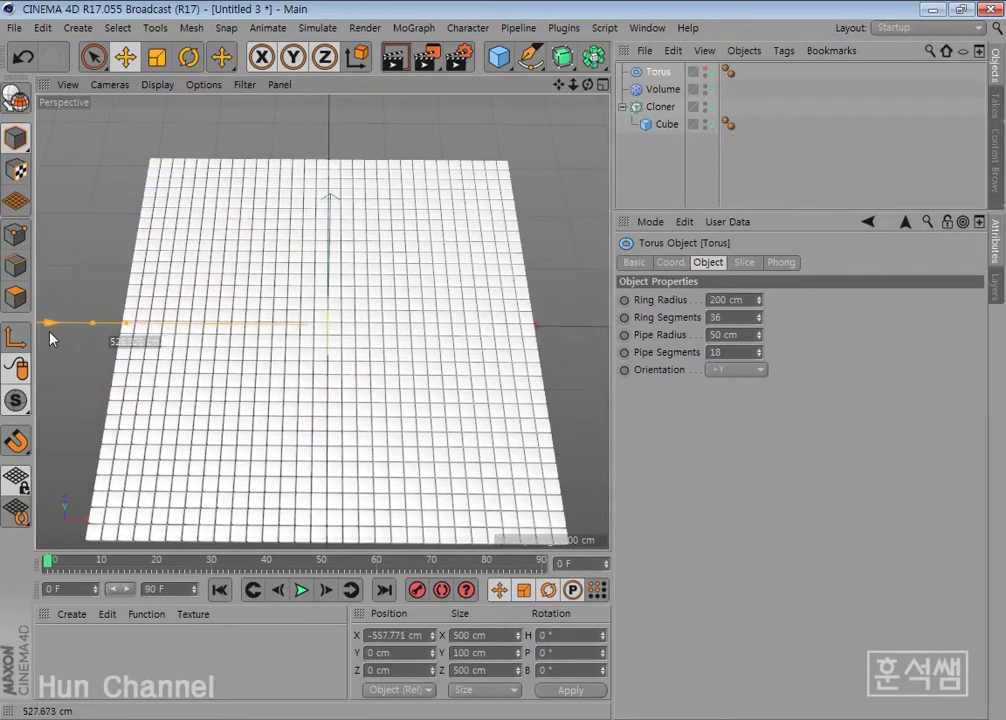
scroll(60, 340, down, 2)
scroll(80, 355, down, 3)
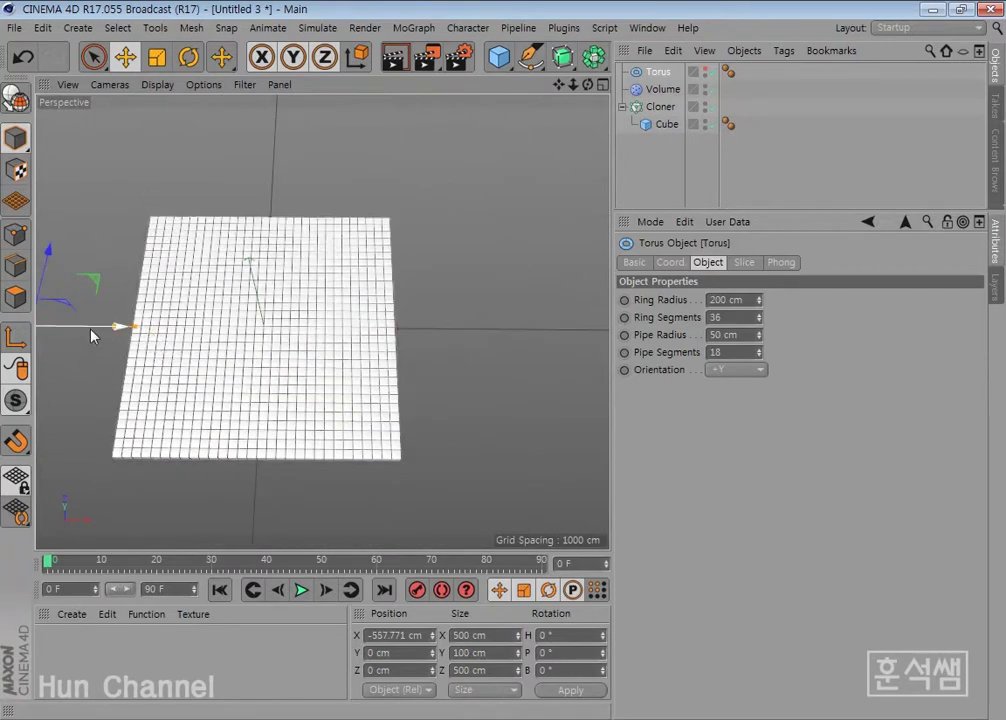
- Keyframe torus P.X from −557.771 cm at frame 0 to 587.711 cm at frame 70, then play
click(678, 262)
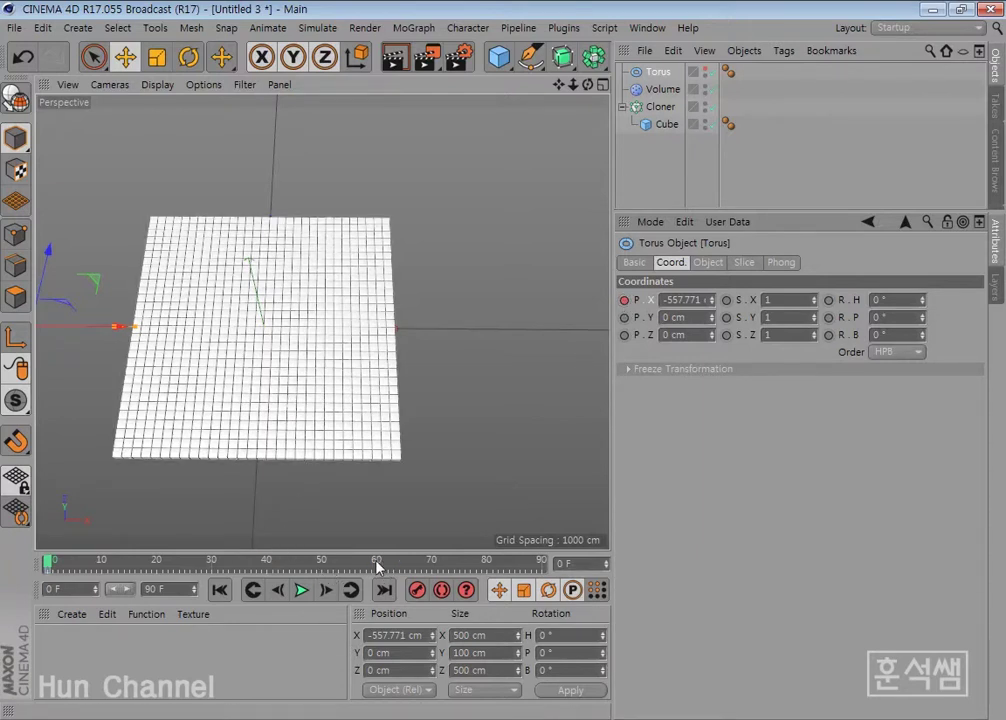
click(431, 564)
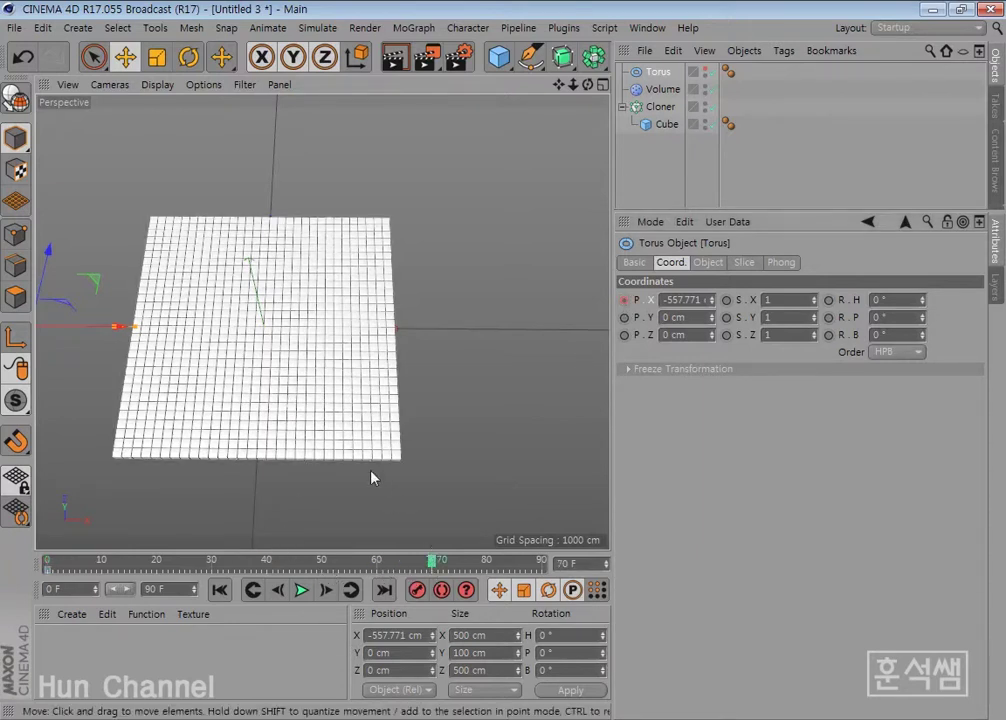
drag(112, 328, 575, 341)
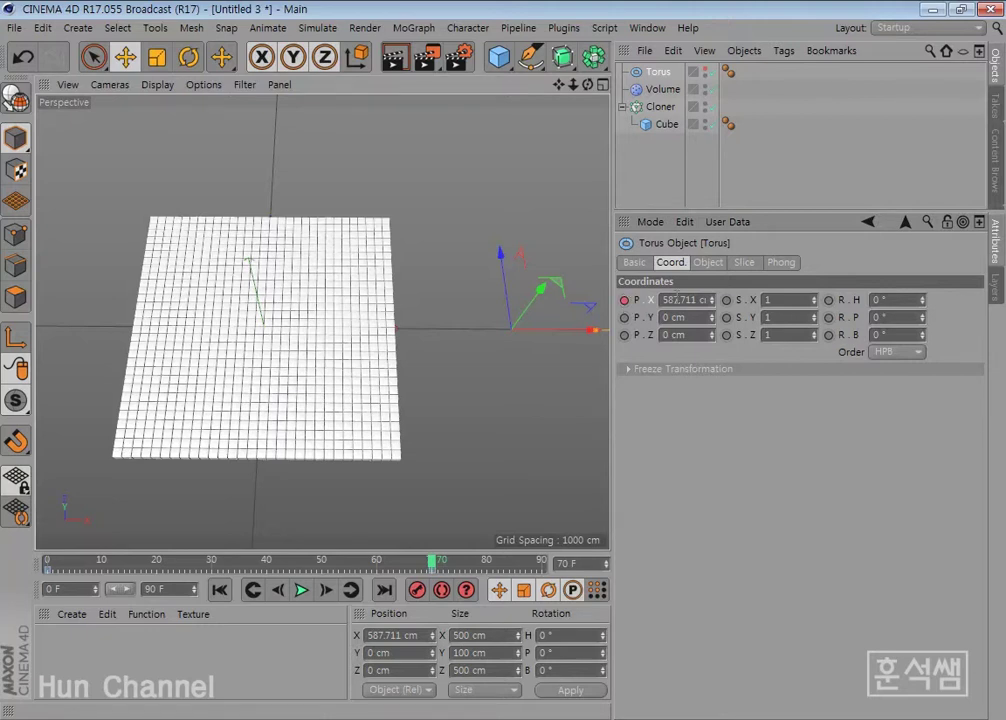
click(220, 590)
click(296, 590)
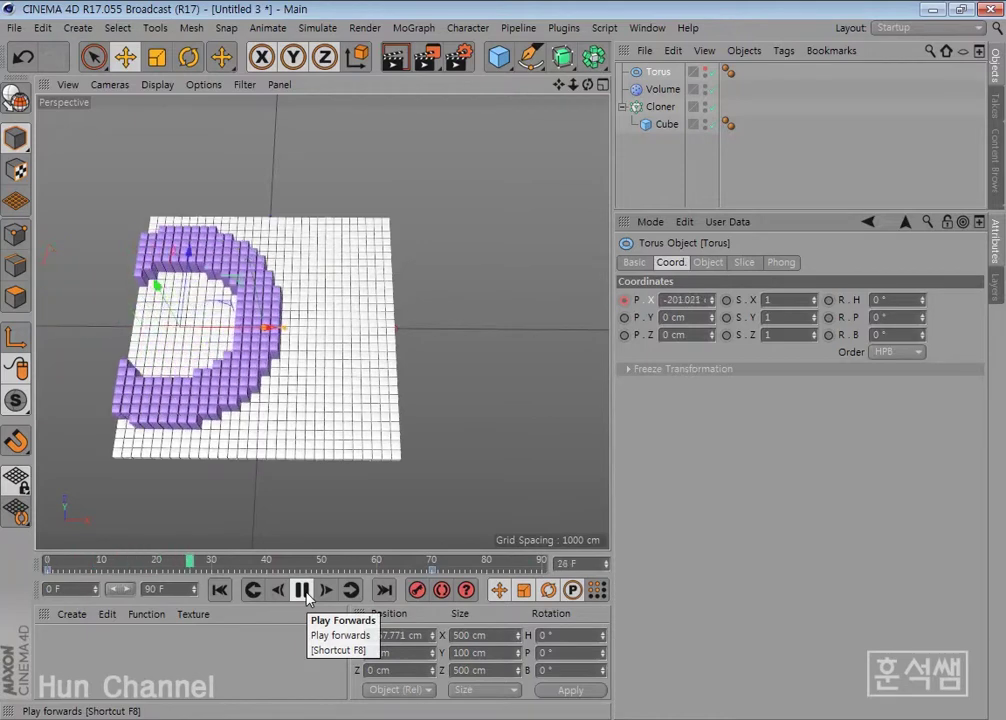
click(305, 592)
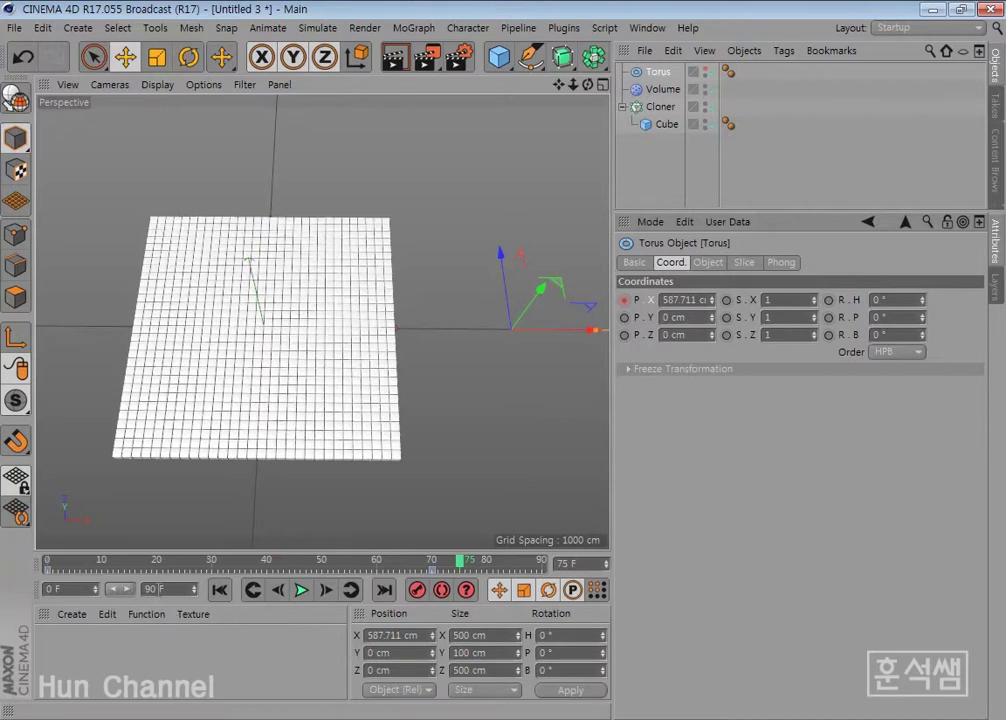
- Extend the animation to 150 frames, move the torus end key from frame 70 to 90, and play
click(150, 589)
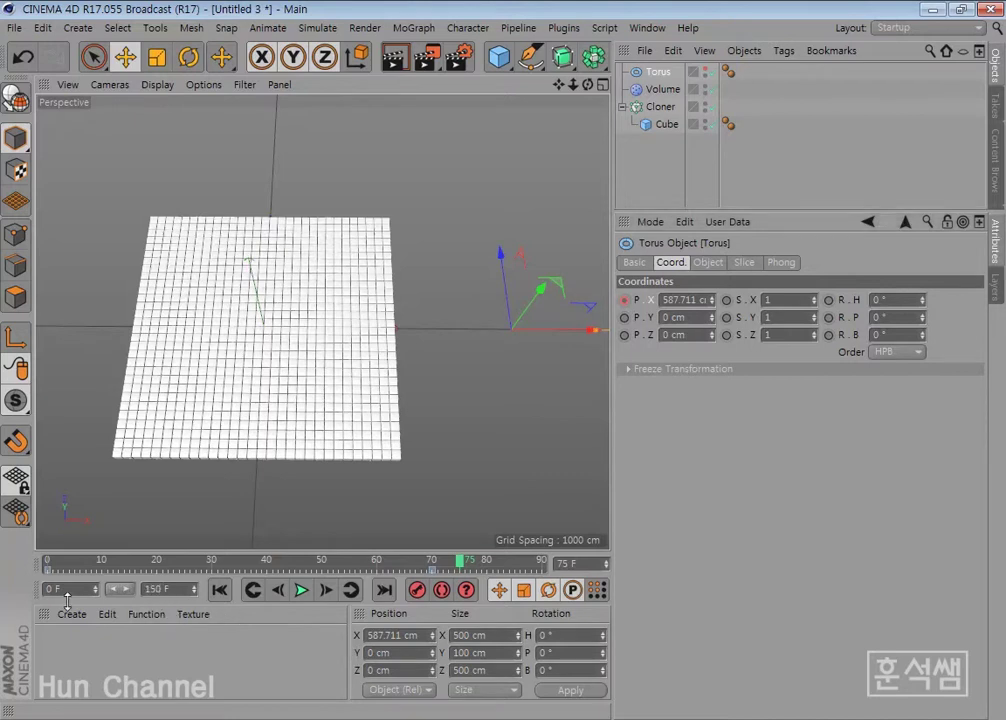
double_click(133, 590)
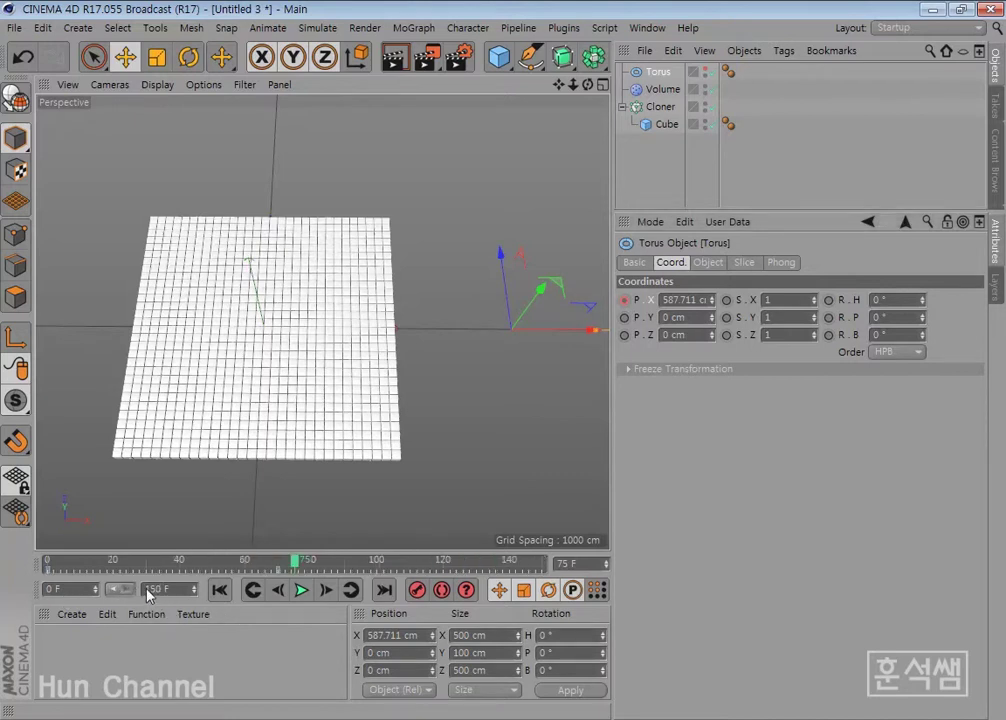
click(279, 563)
click(349, 563)
drag(279, 568, 349, 572)
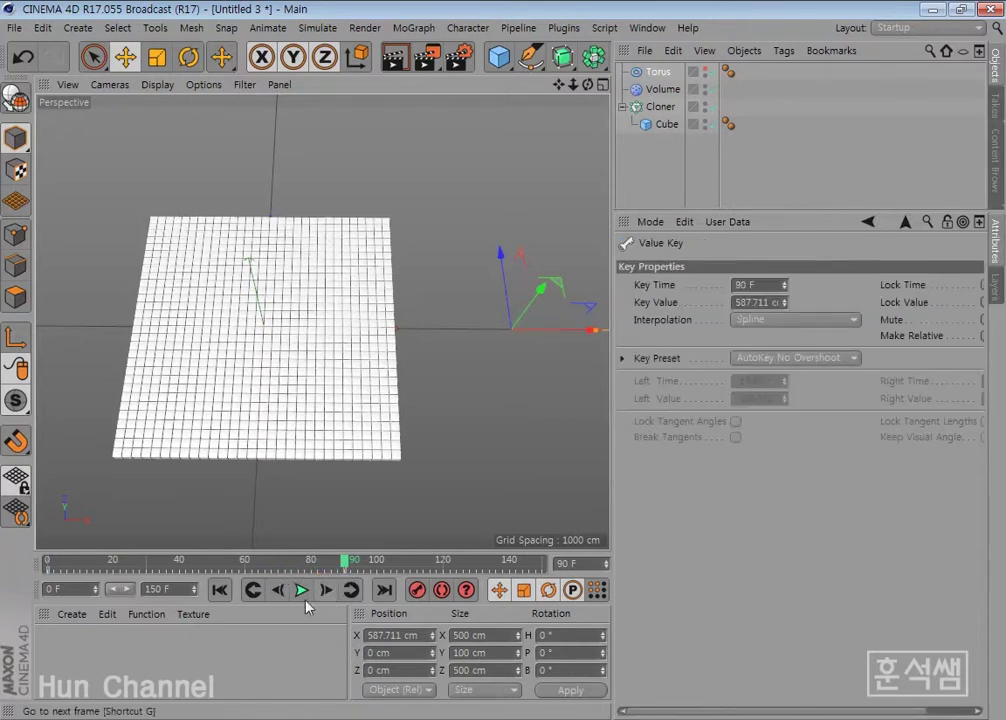
click(301, 592)
click(301, 592)
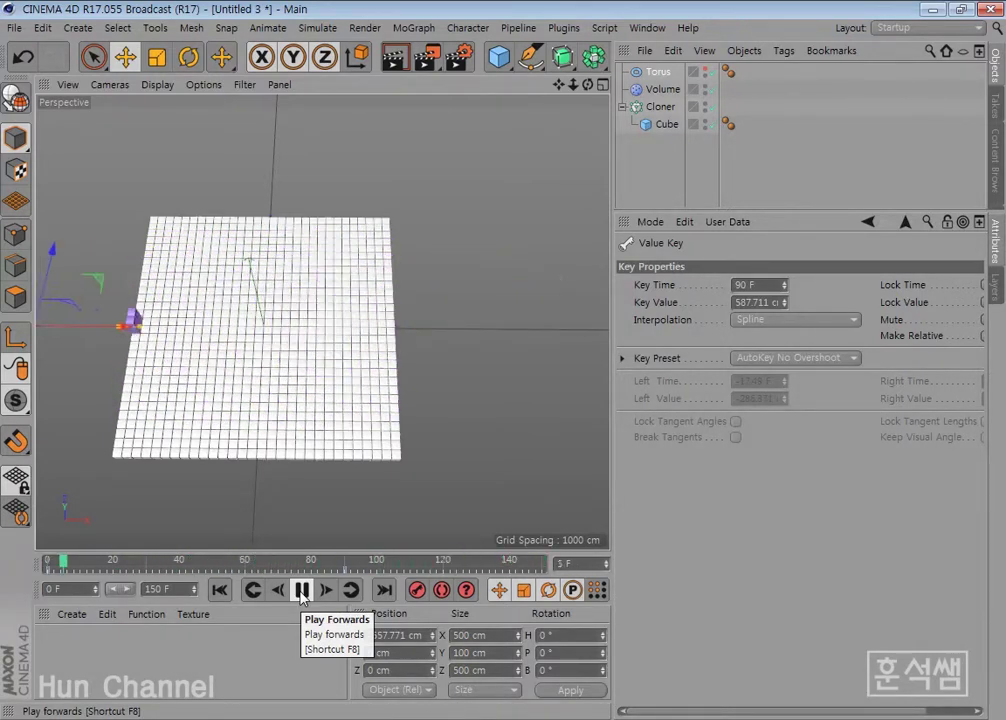
- Pause playback at frame 60 with the ring raised and select the Cloner
click(302, 592)
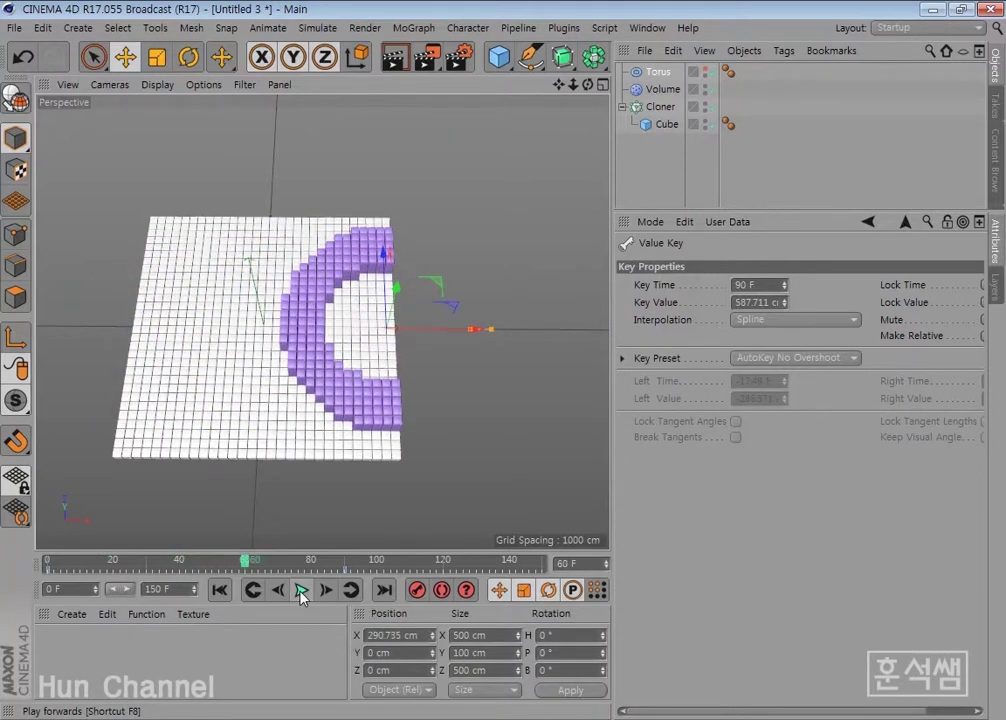
click(512, 58)
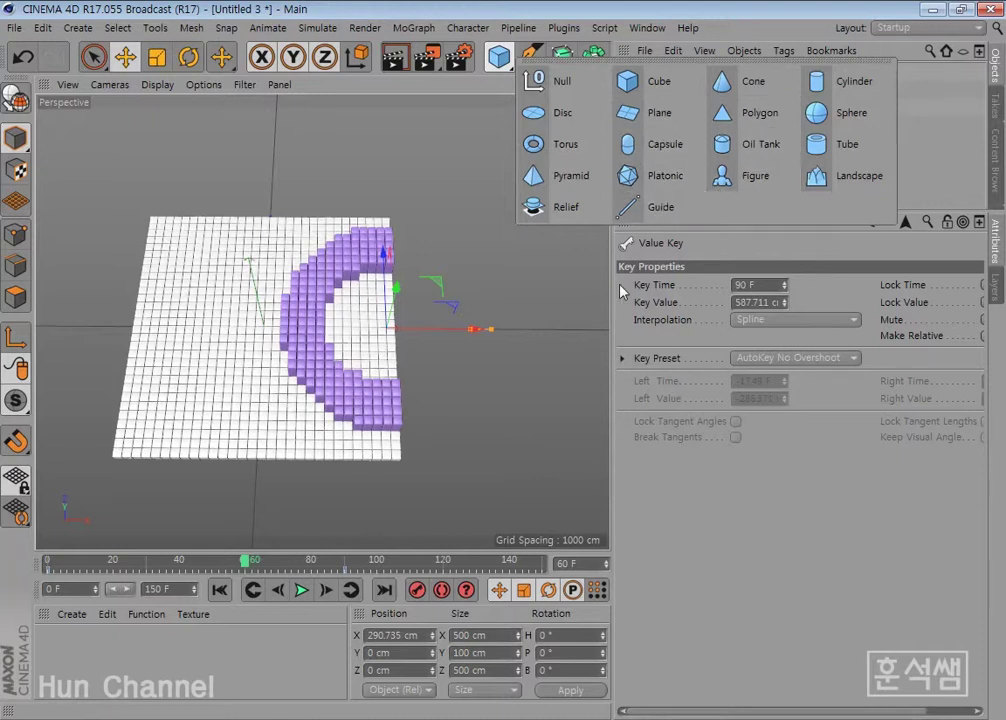
click(311, 597)
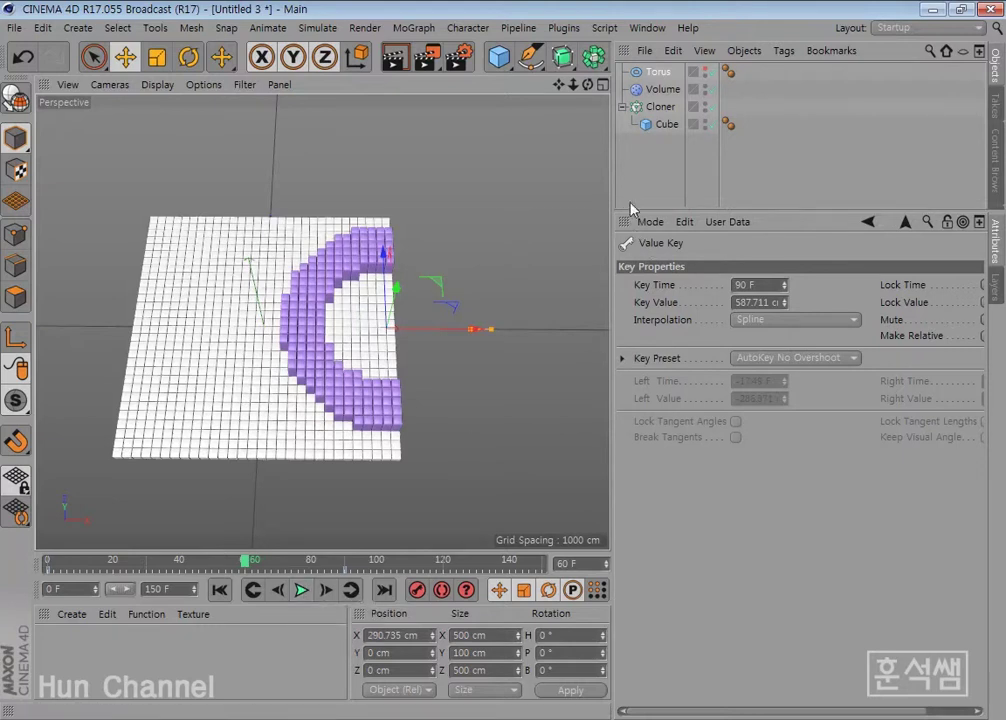
click(662, 109)
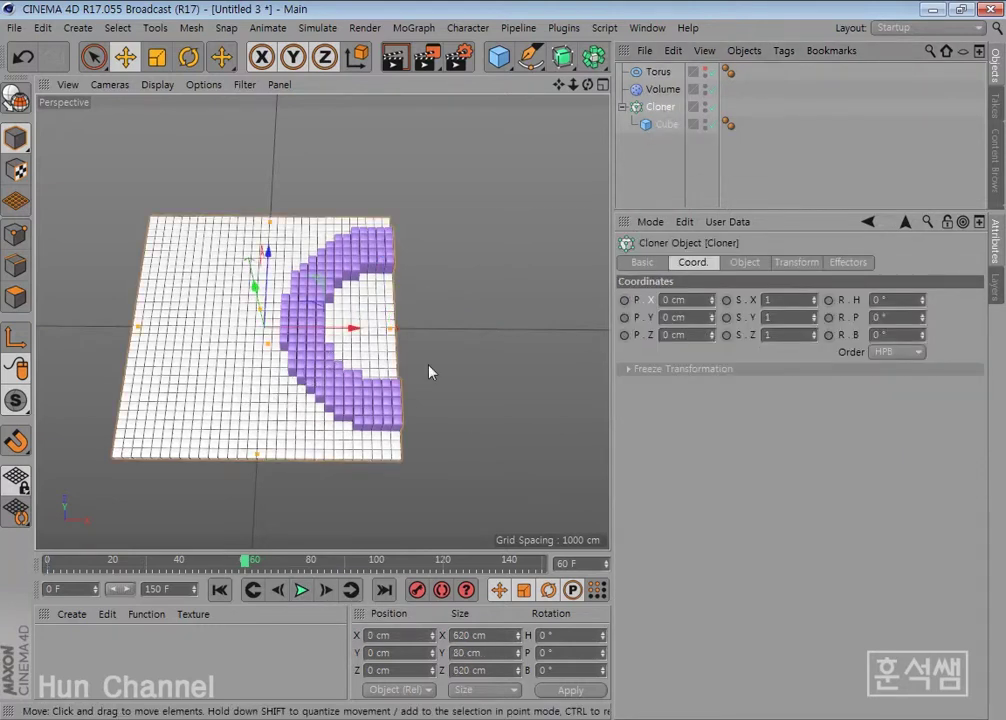
- Switch the Volume effector's falloff shape to Linear and replay the animation to preview it
click(662, 89)
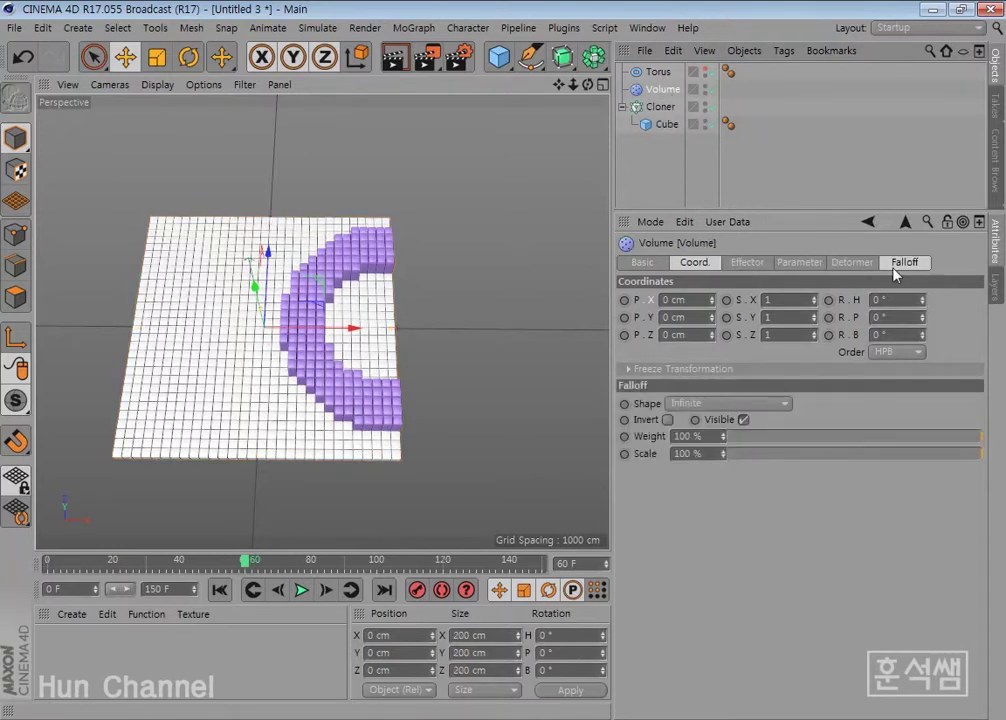
click(896, 264)
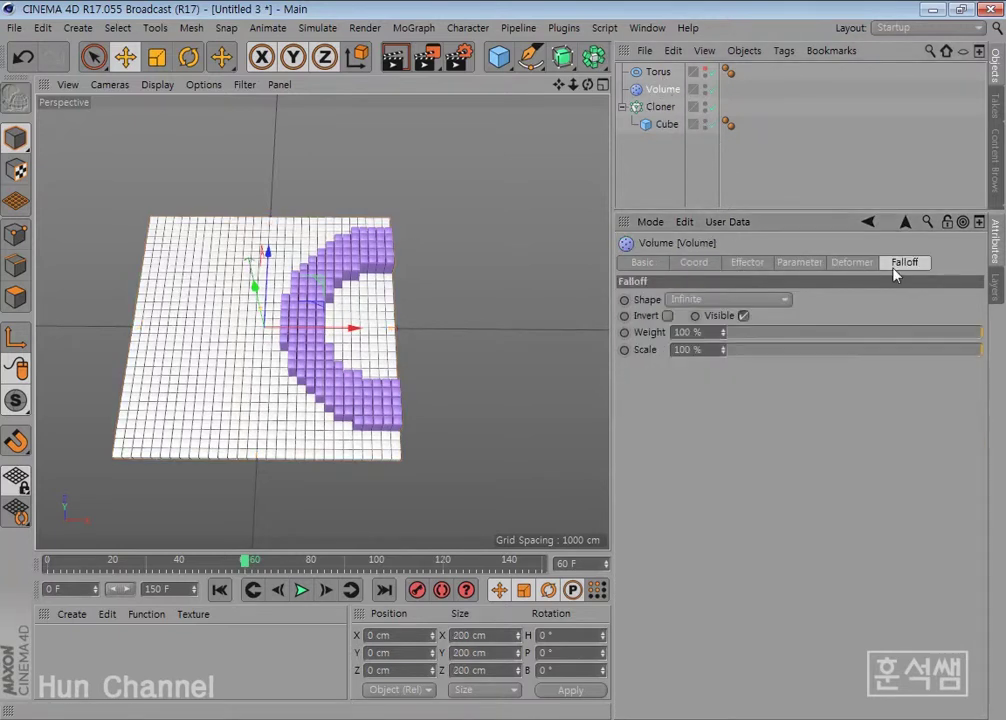
click(781, 299)
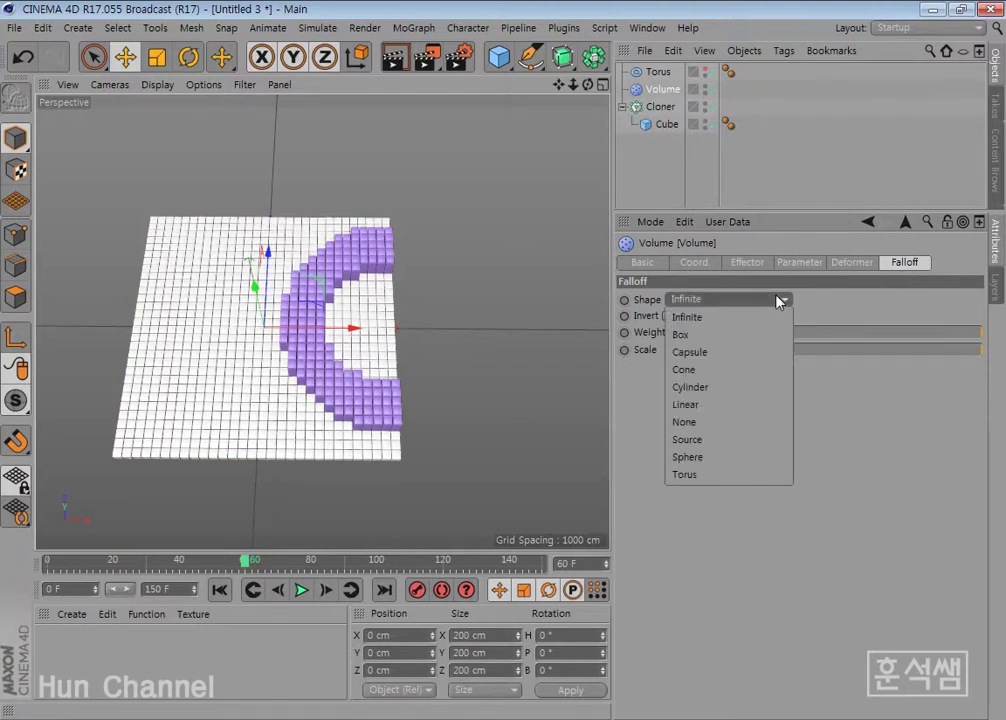
click(771, 414)
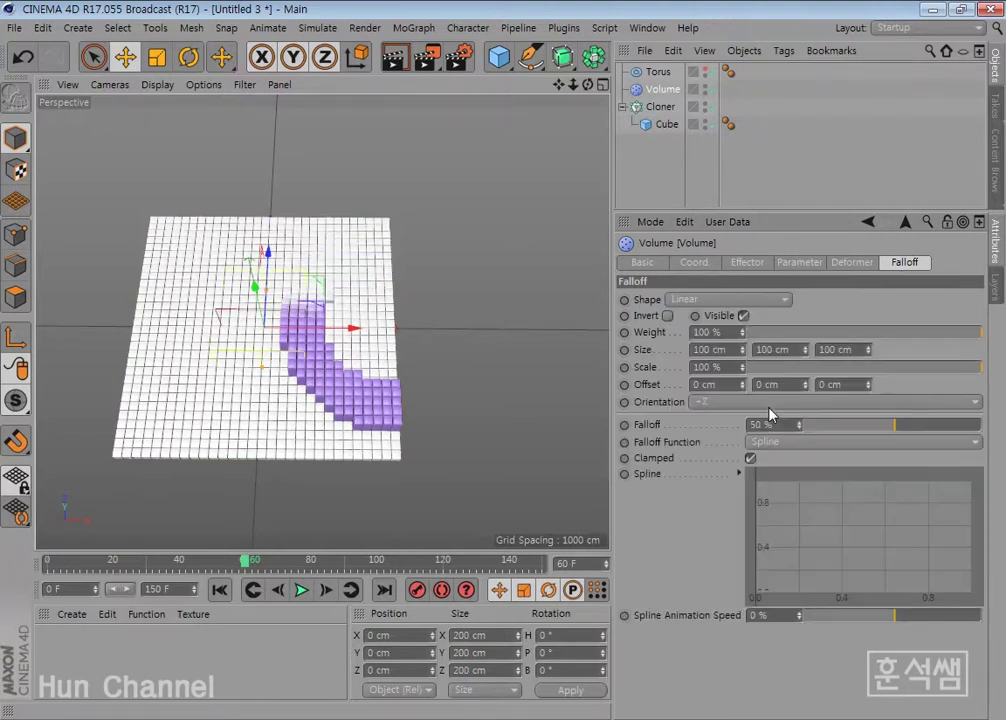
click(222, 594)
click(301, 590)
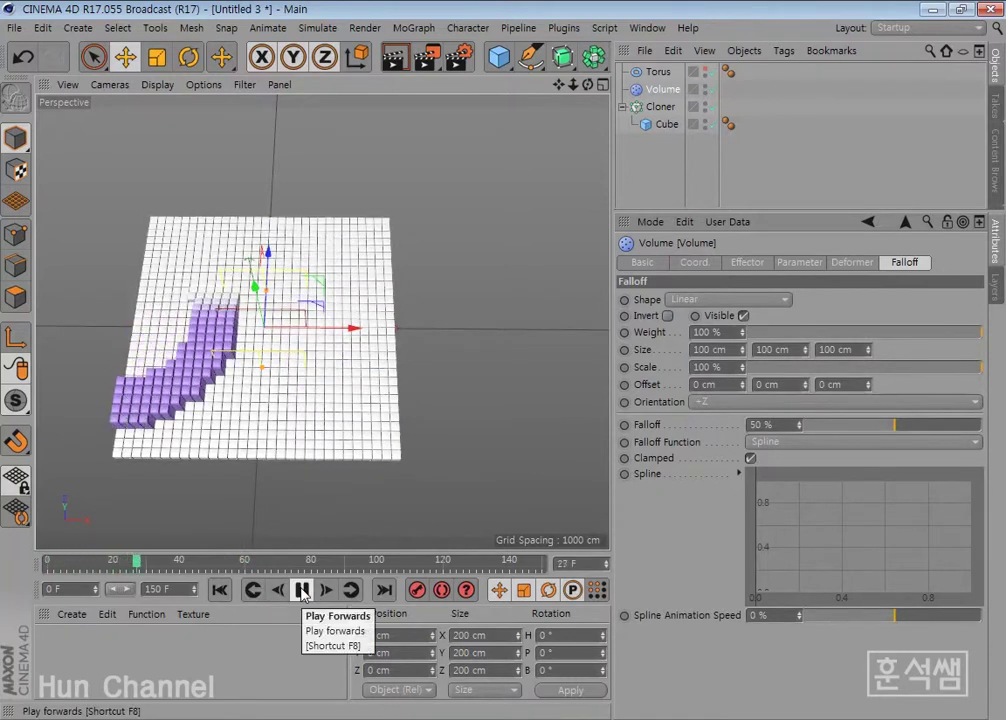
- Try a Sphere falloff, then set the shape back to Infinite and stop playback
click(739, 301)
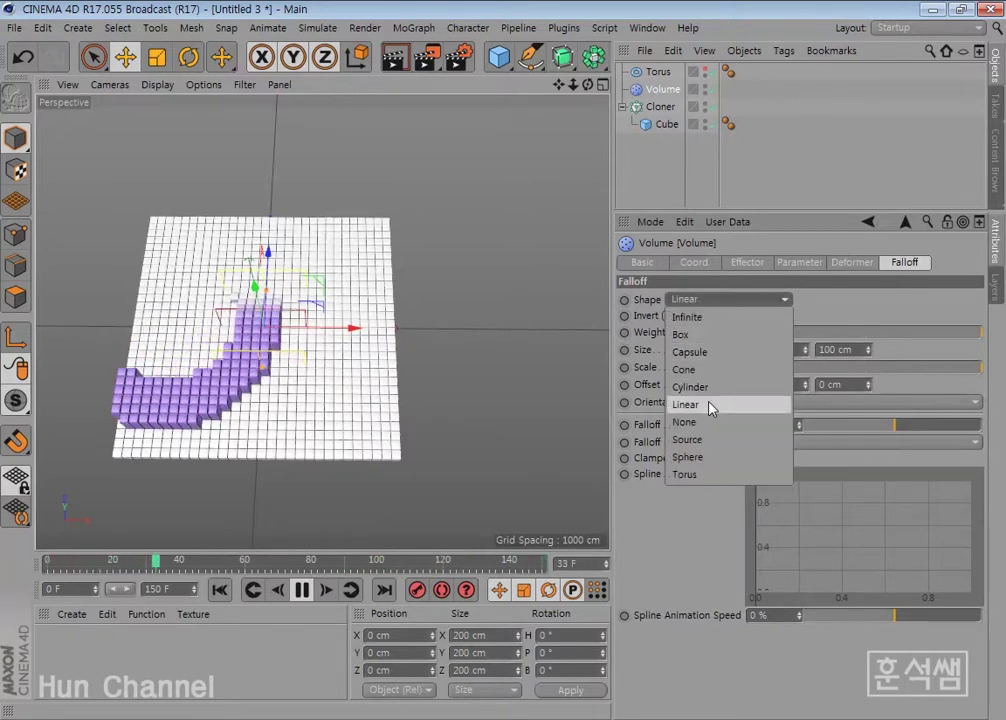
click(711, 405)
click(728, 299)
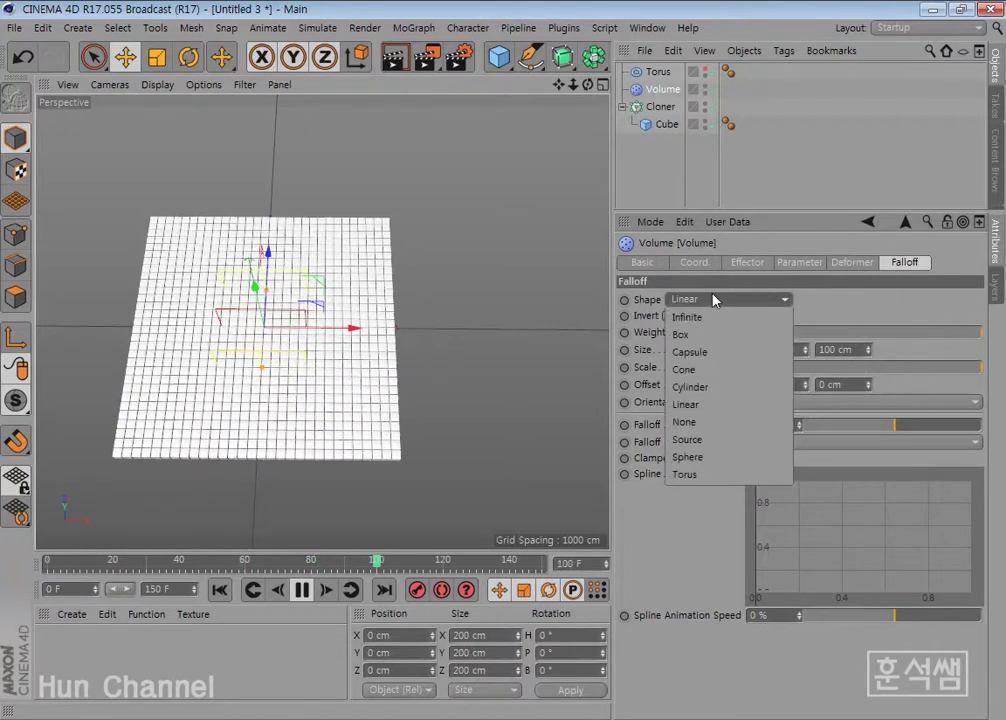
click(713, 458)
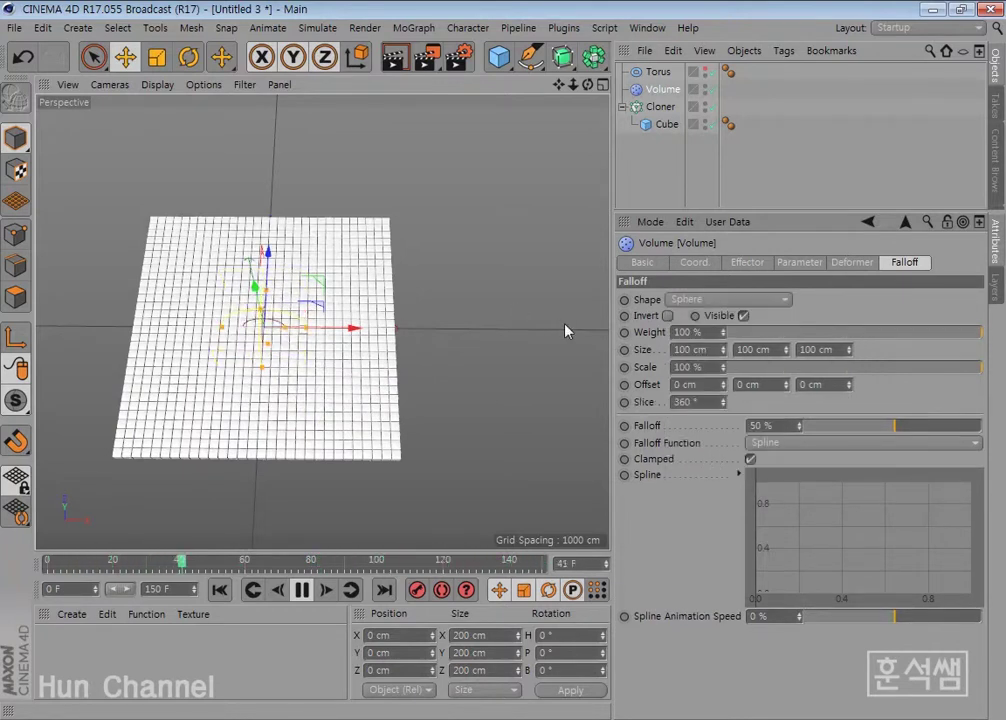
click(683, 300)
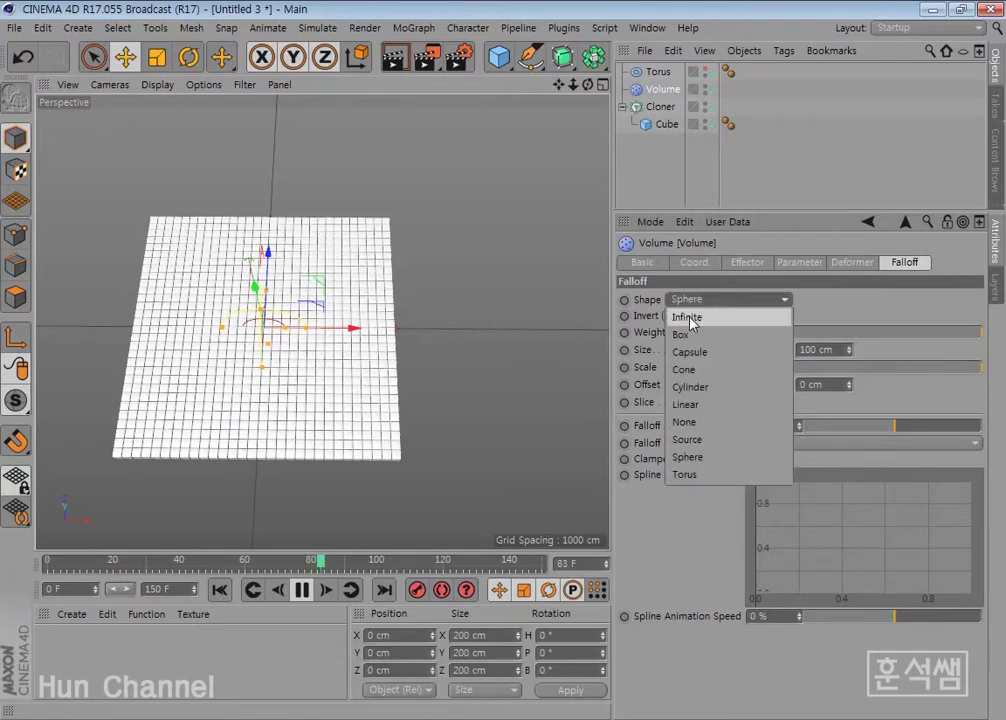
click(690, 318)
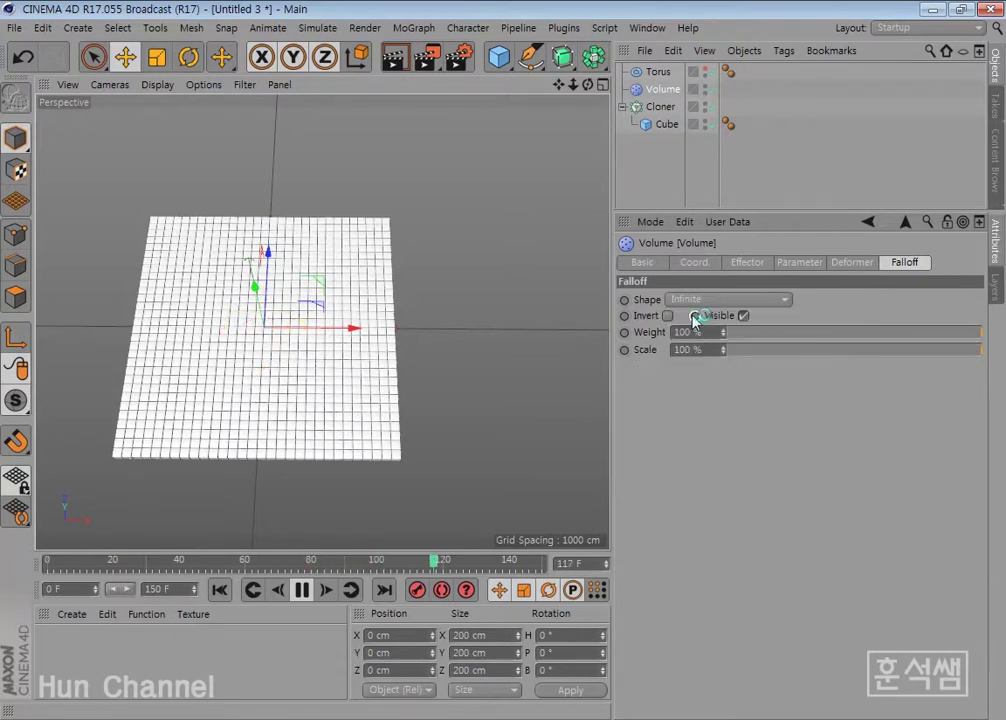
click(301, 590)
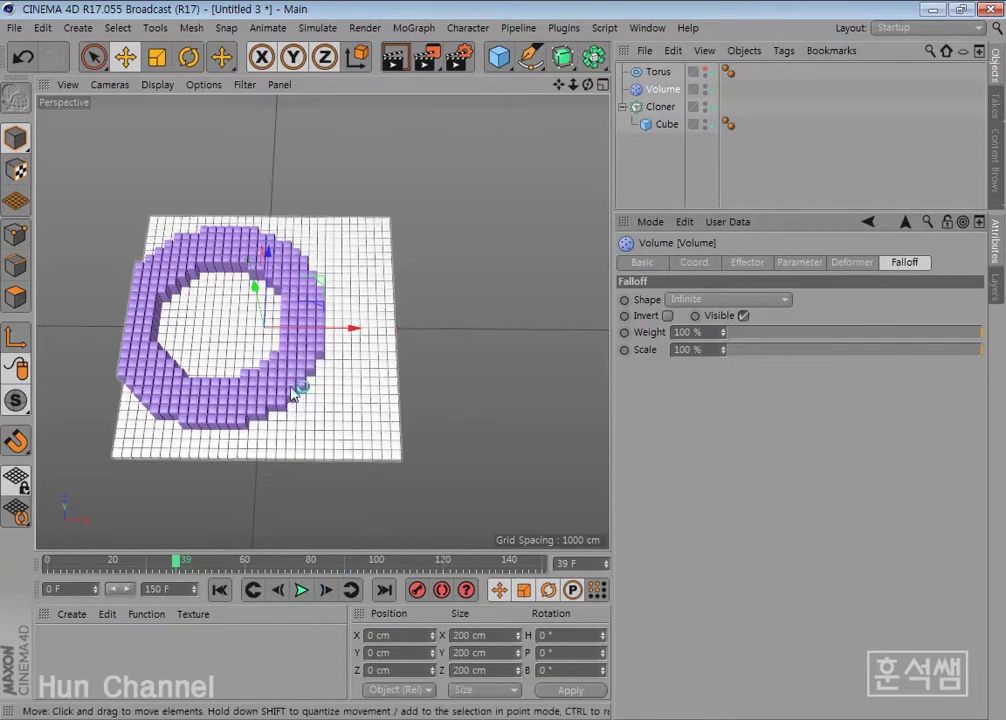
- Zoom into the viewport, select the Cloner and open the MoGraph Effector menu
scroll(308, 401, up, 2)
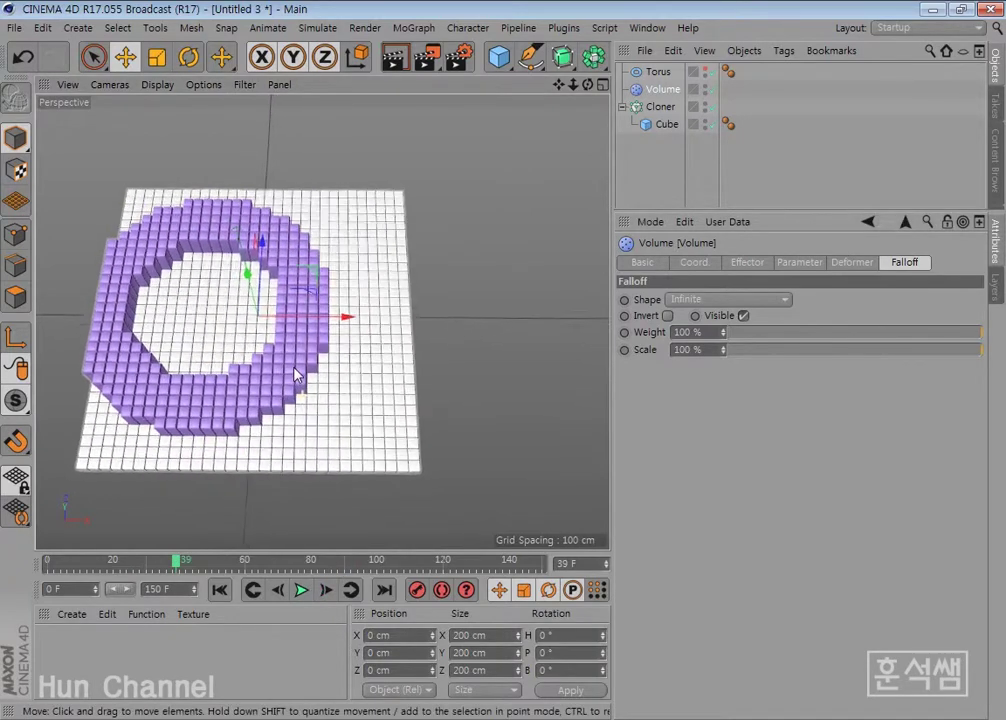
click(662, 110)
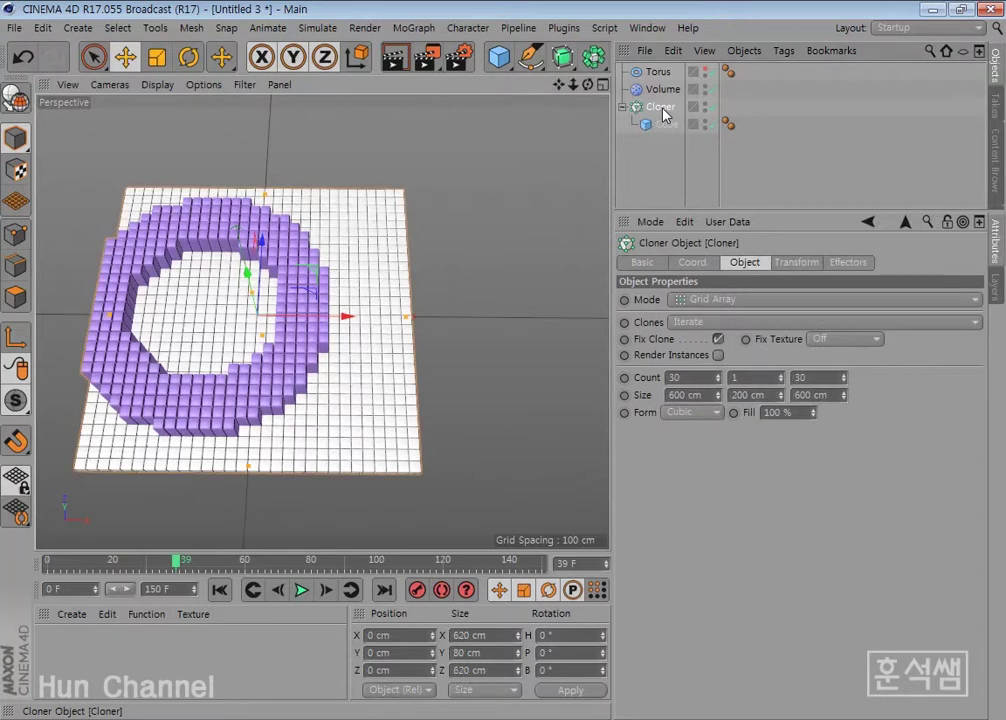
click(413, 28)
mouse_move(442, 54)
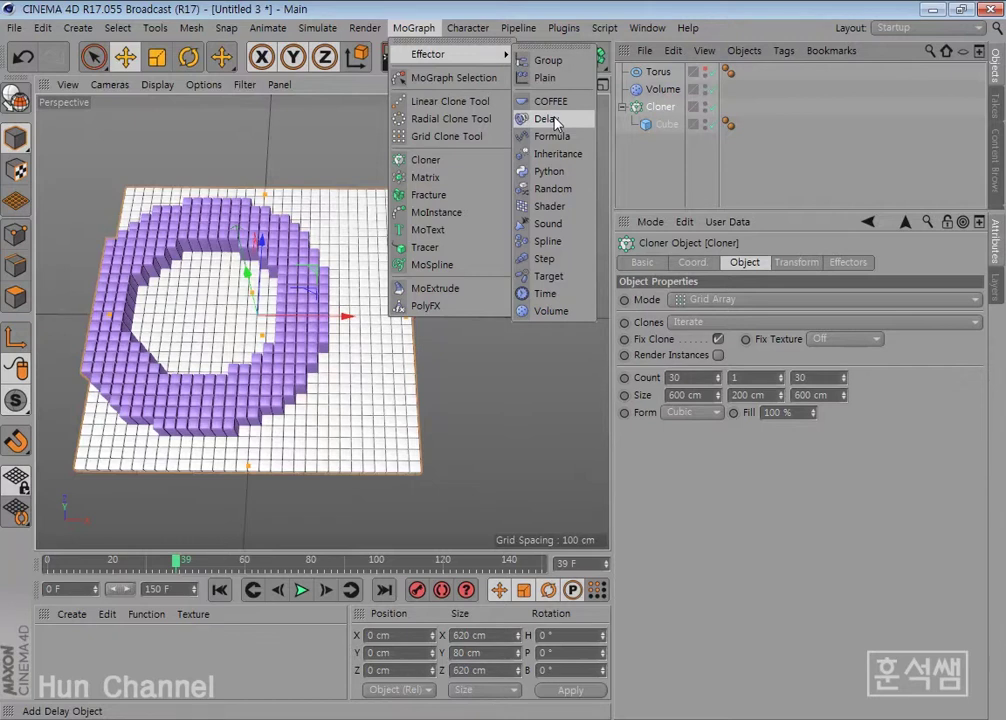
- Add a Delay effector with 80% strength and rewind to frame 0
click(556, 121)
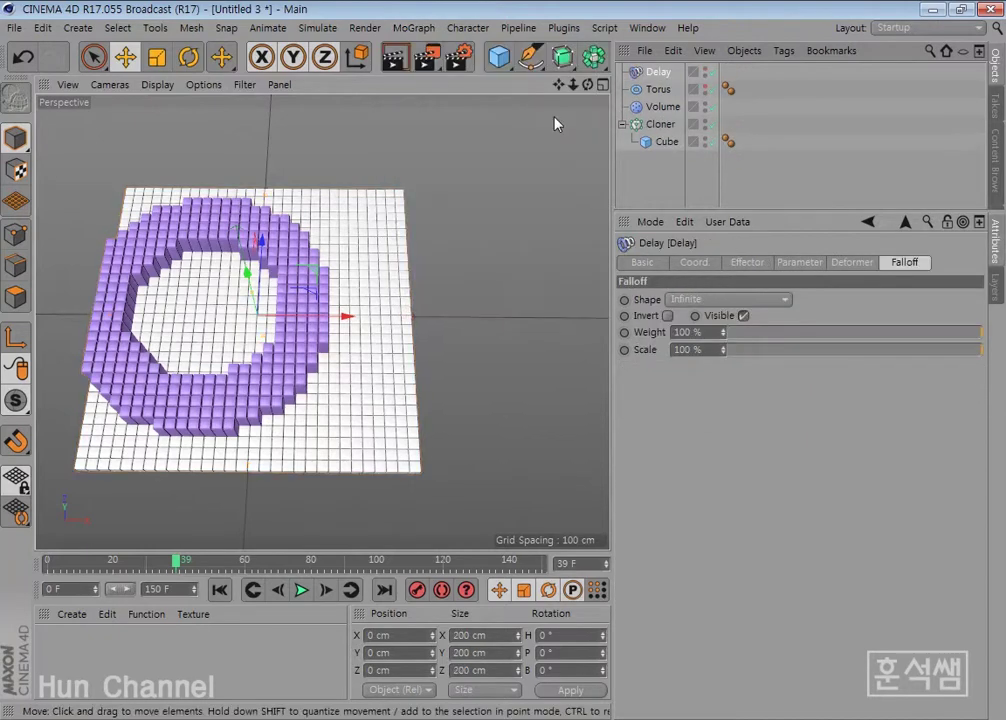
click(750, 263)
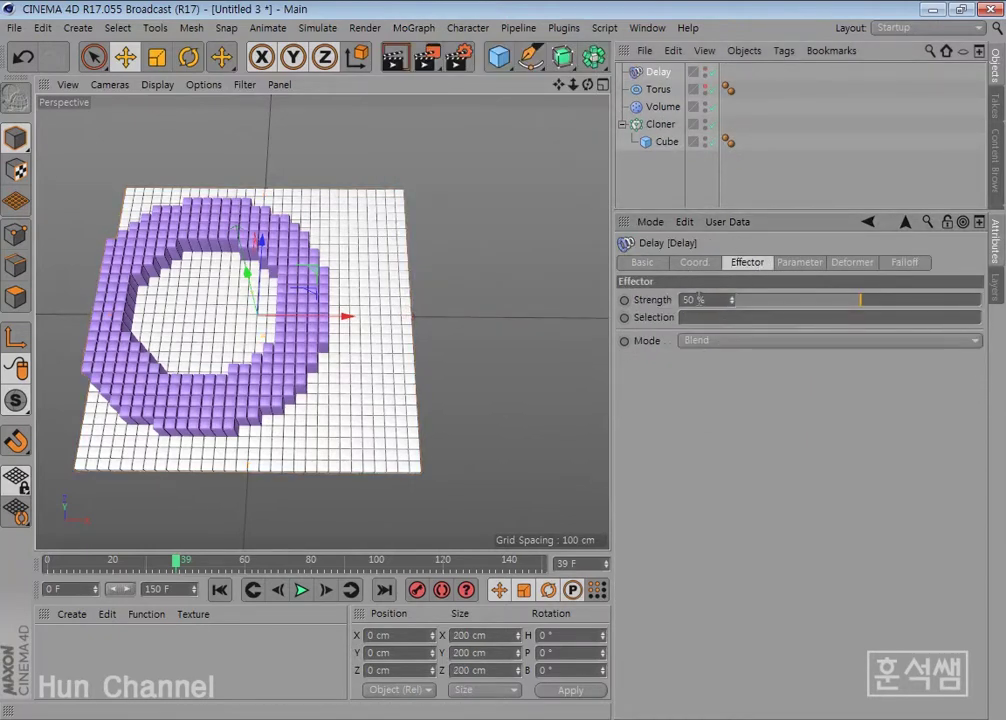
text(80)
key(Return)
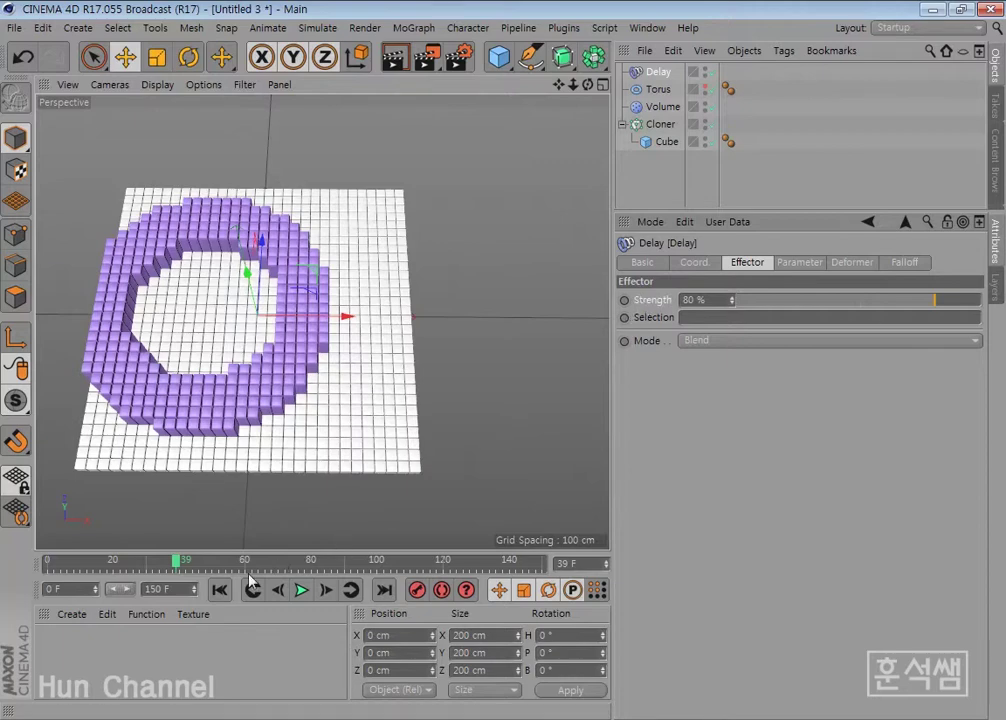
click(219, 590)
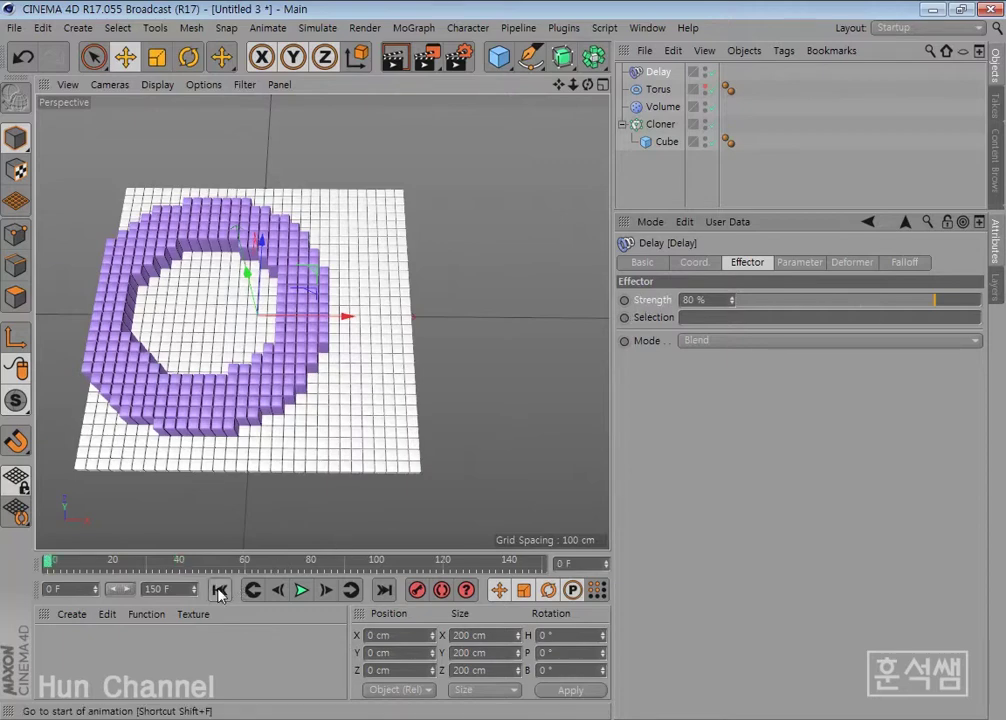
- Play the delayed wave to frame 54 and orbit to a low side view of the grid
click(300, 591)
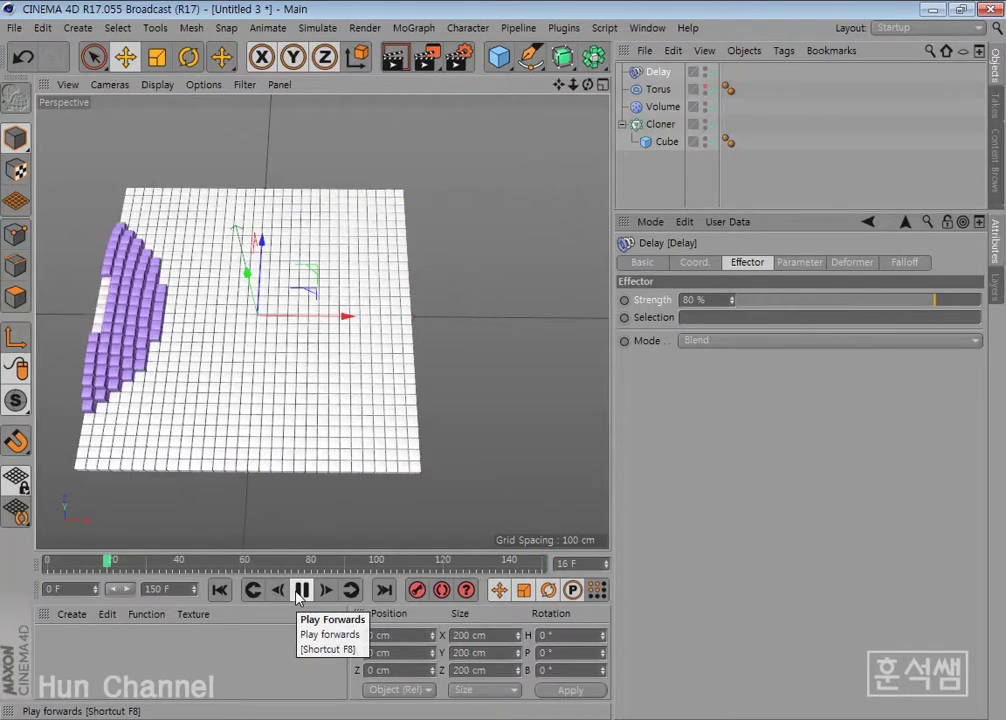
click(299, 592)
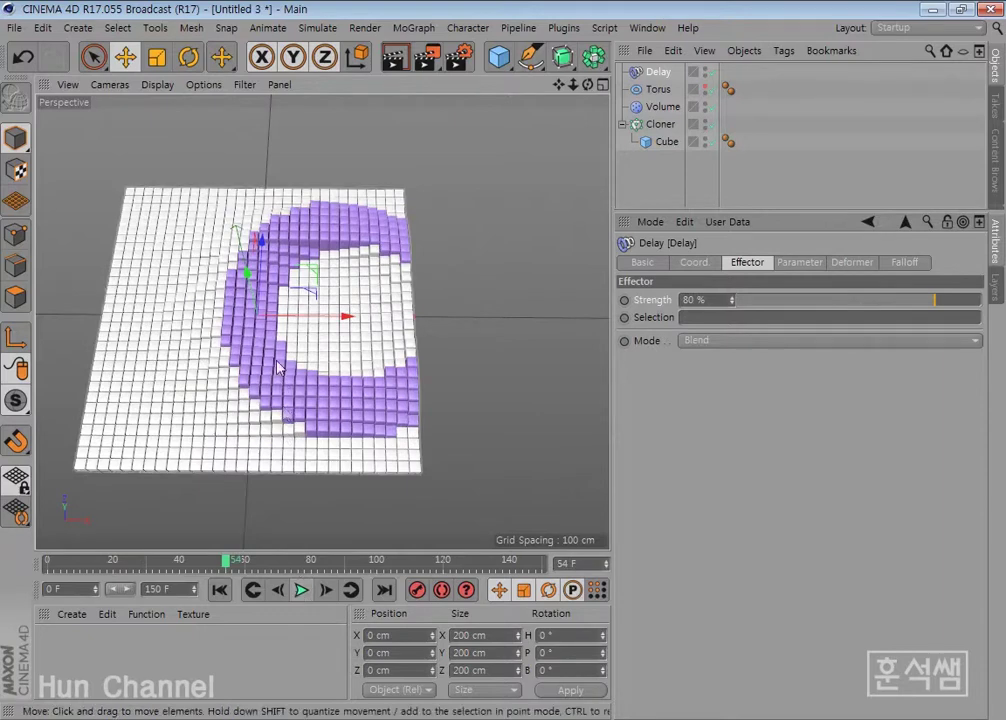
mouse_move(292, 429)
alt+mouse_down()
mouse_move(276, 353)
mouse_move(278, 233)
mouse_move(260, 400)
mouse_move(357, 352)
mouse_move(366, 364)
alt+mouse_up()
scroll(276, 430, up, 5)
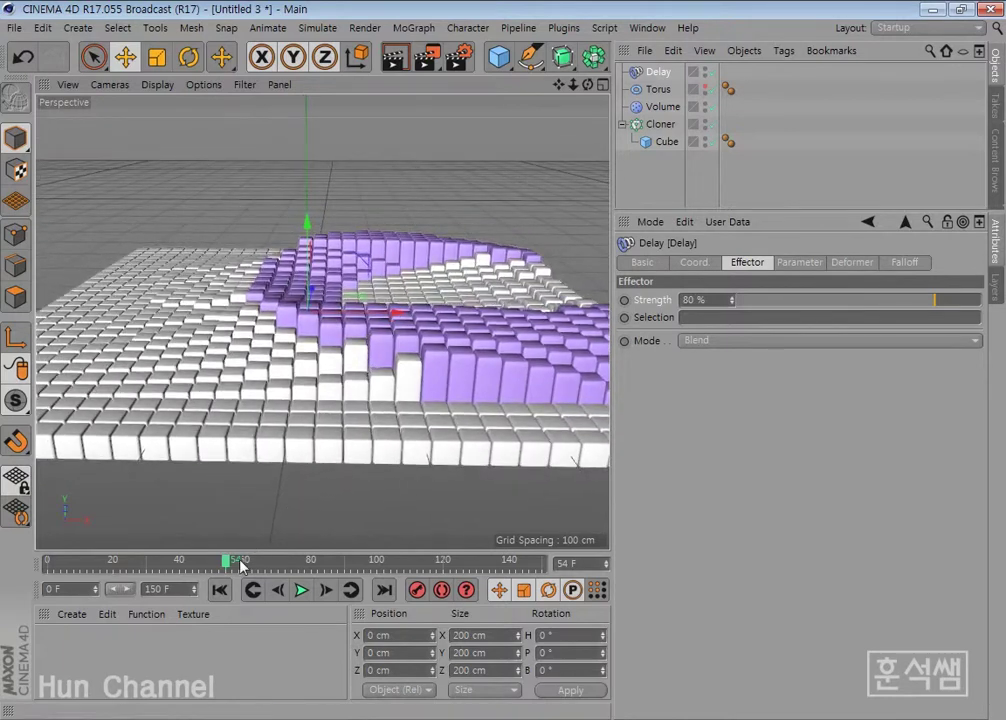
- Replay from frame 0, stop at frame 54, and select the Delay effector
click(220, 589)
click(302, 590)
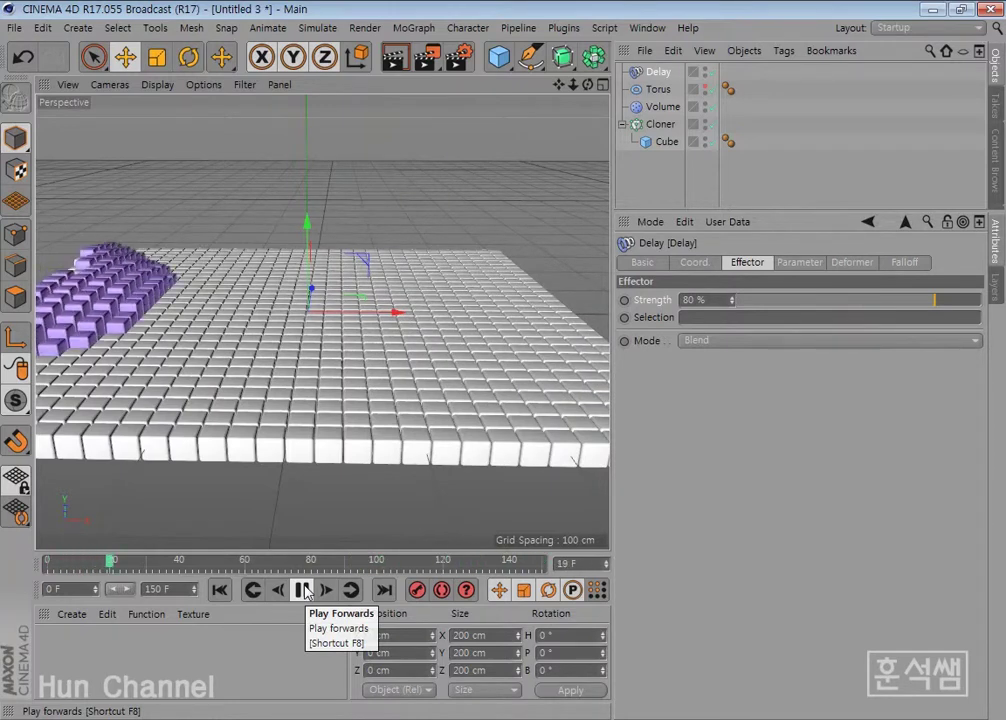
click(305, 591)
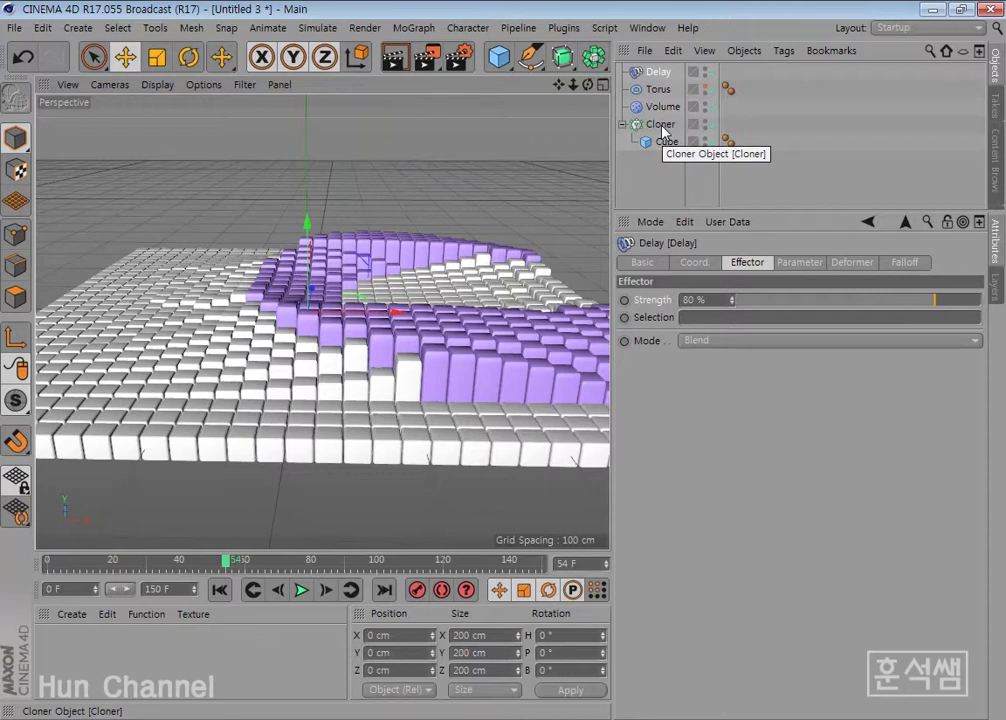
click(661, 126)
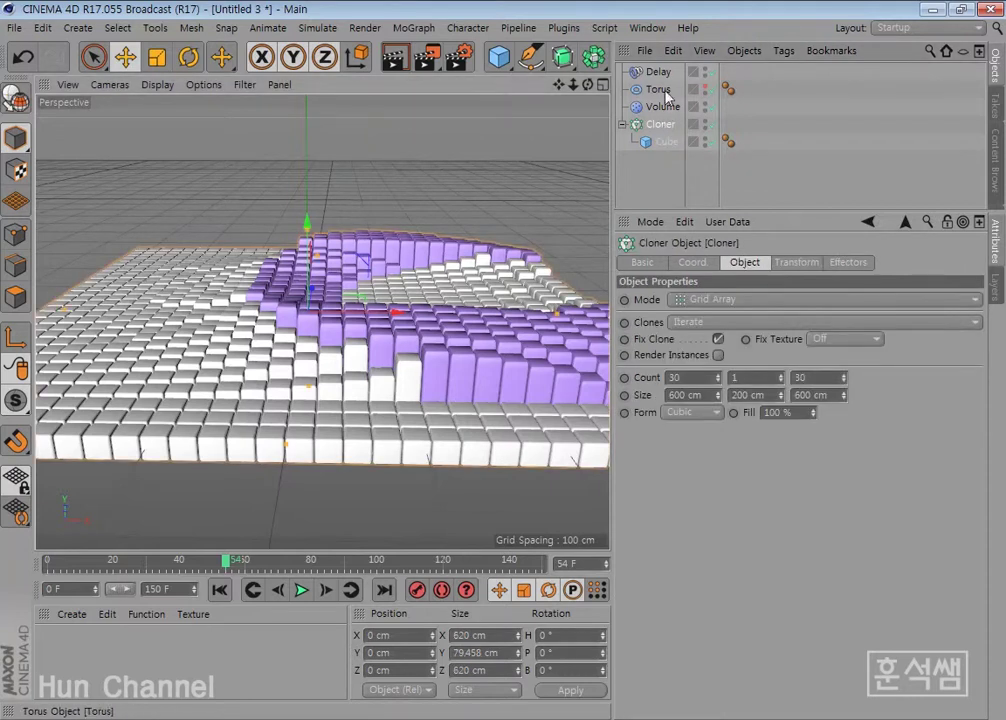
click(658, 72)
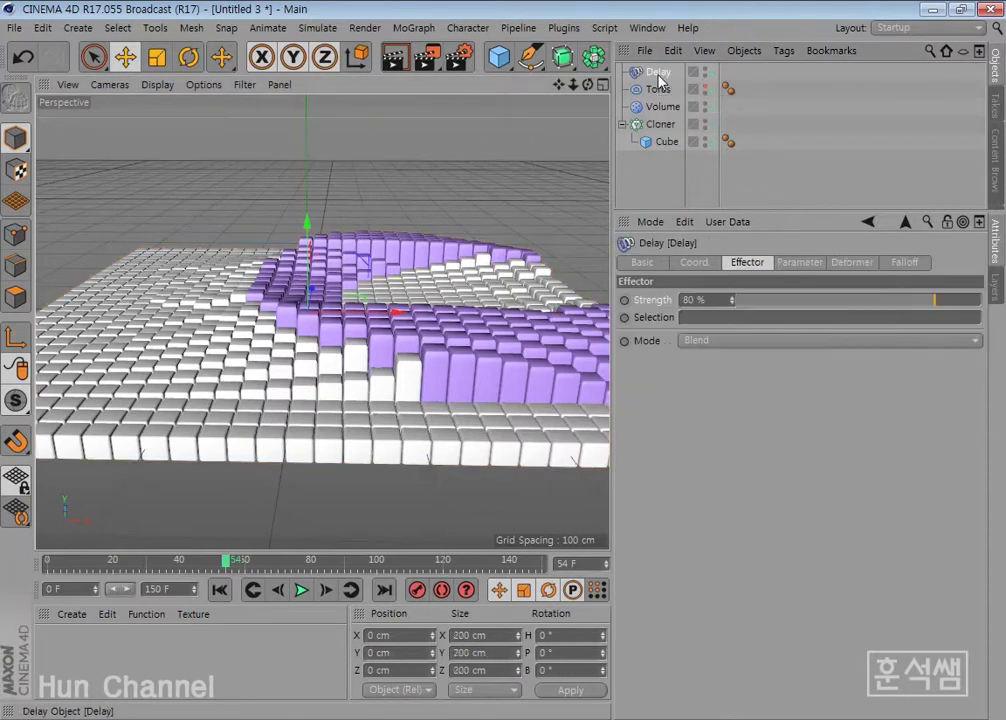
- Set the Delay mode to Spring and replay the wave from the start
click(720, 342)
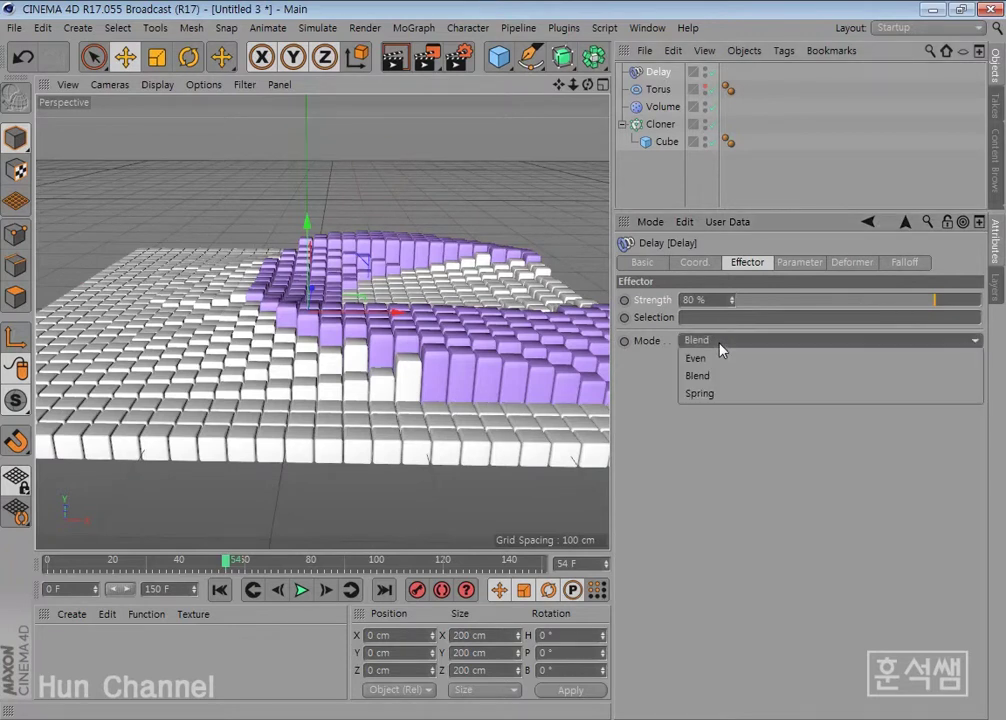
click(725, 395)
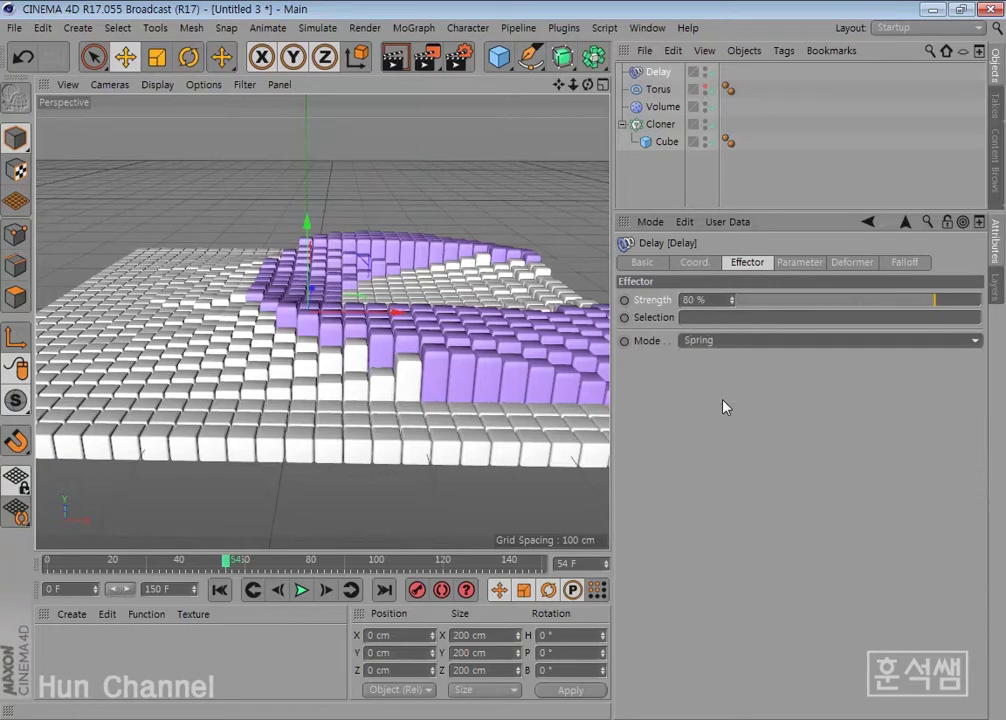
click(219, 589)
click(301, 589)
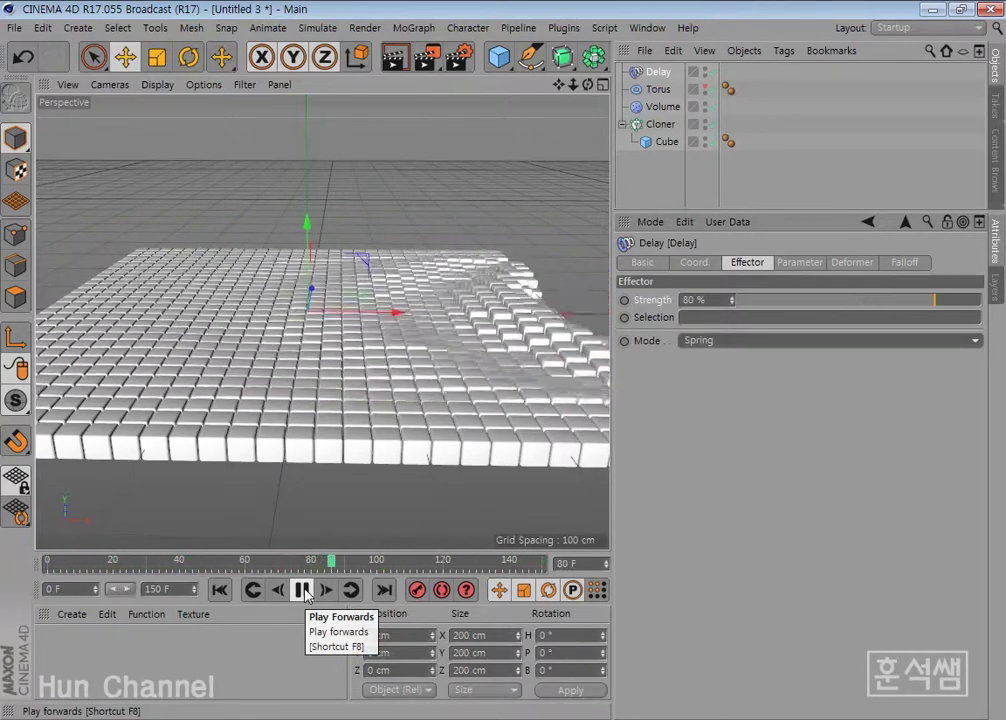
click(303, 590)
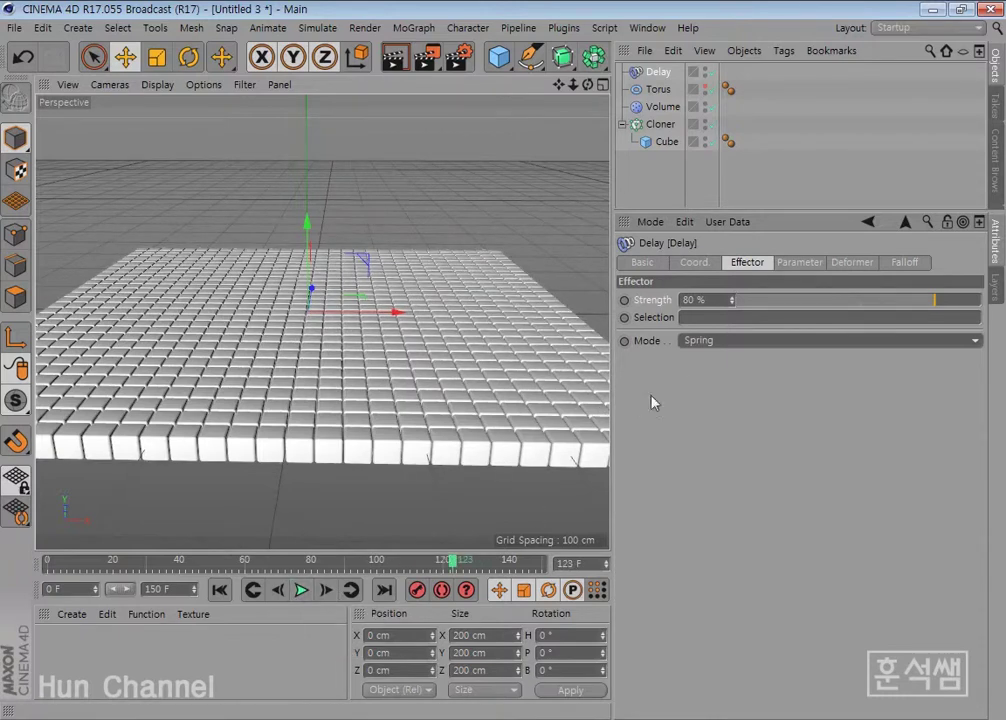
alt+drag(369, 441, 377, 464)
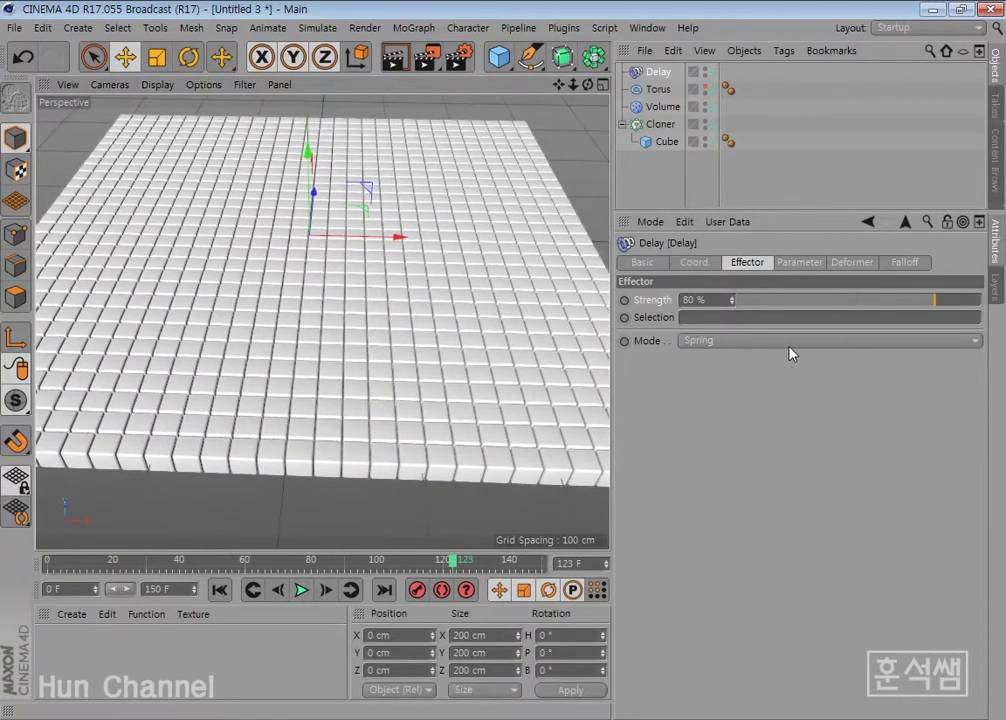
- Switch the Delay mode to Even and replay the wave
click(770, 340)
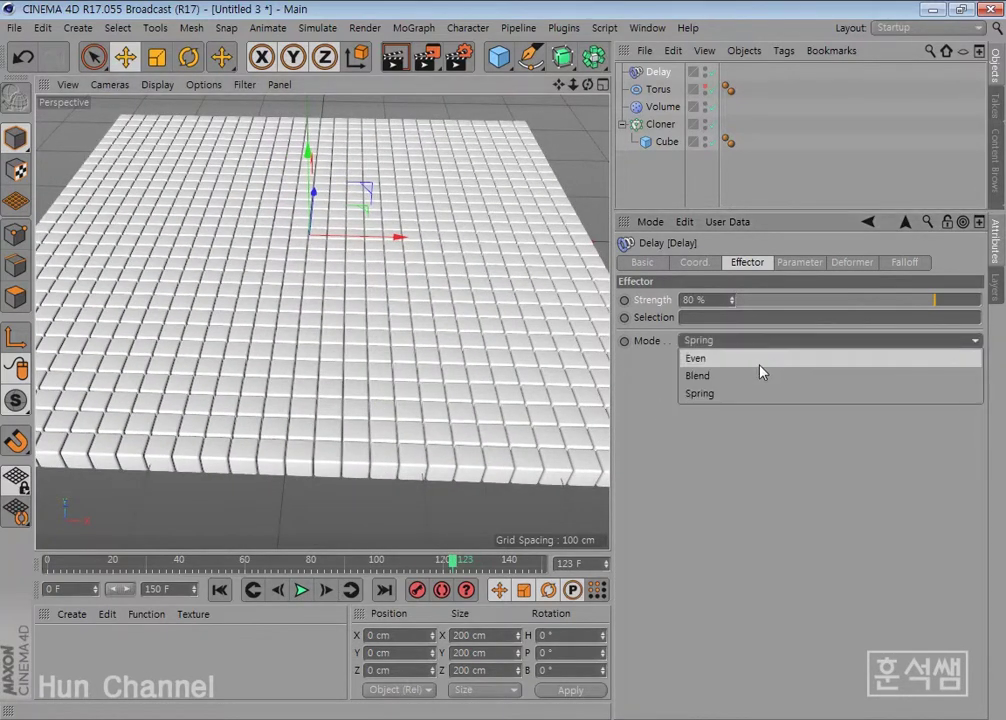
click(760, 353)
click(219, 590)
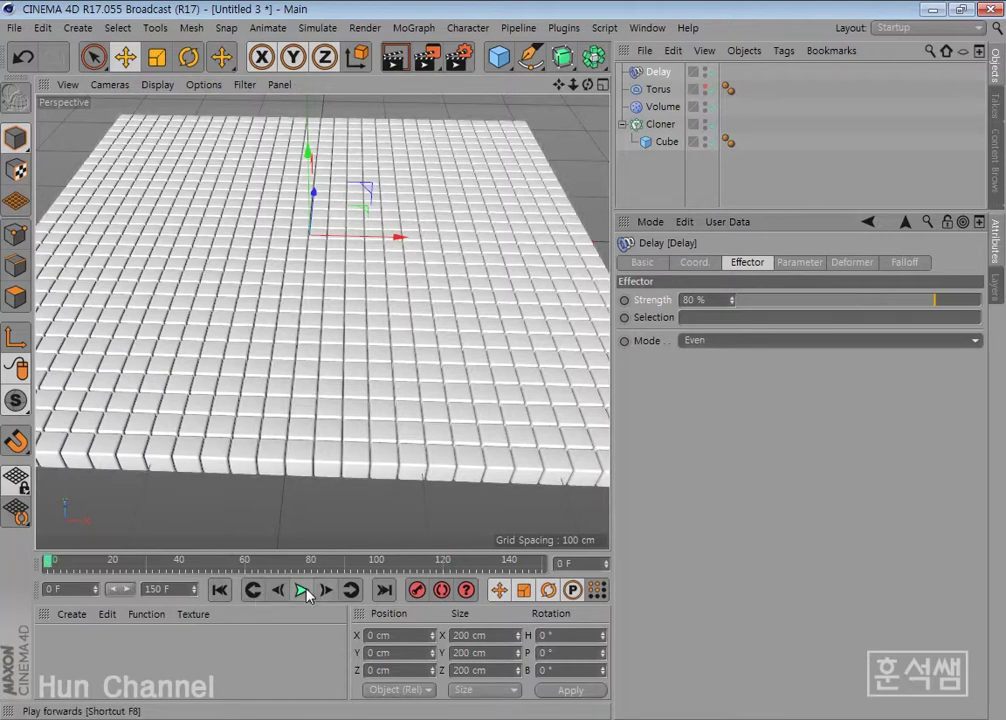
click(301, 590)
click(303, 590)
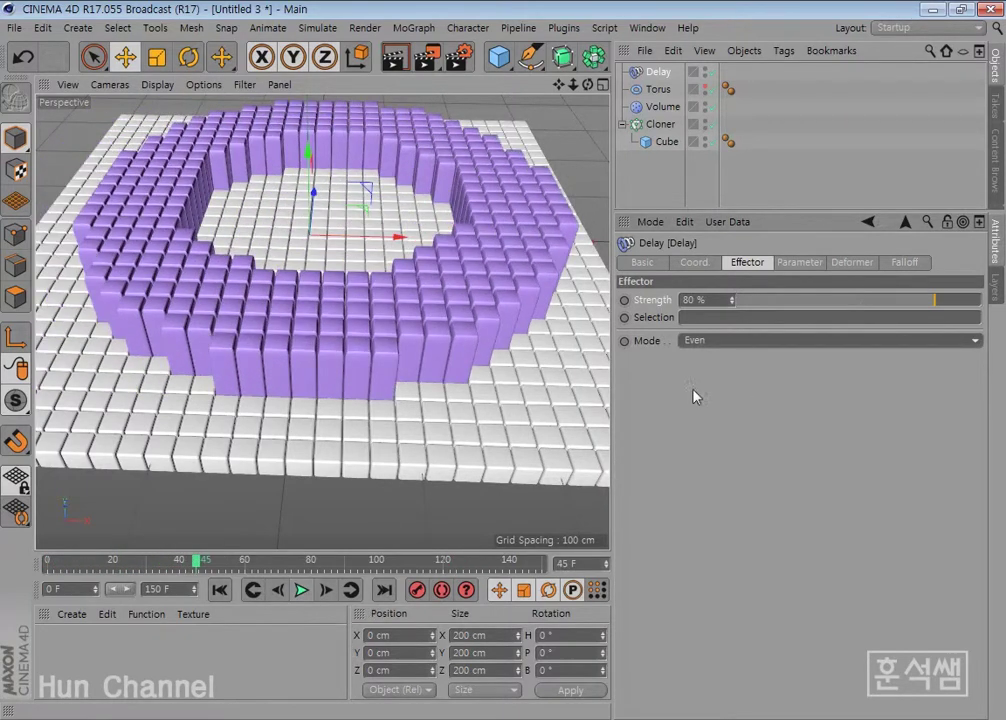
- Switch the Delay mode to Blend, replay it, and keep Blend
click(726, 342)
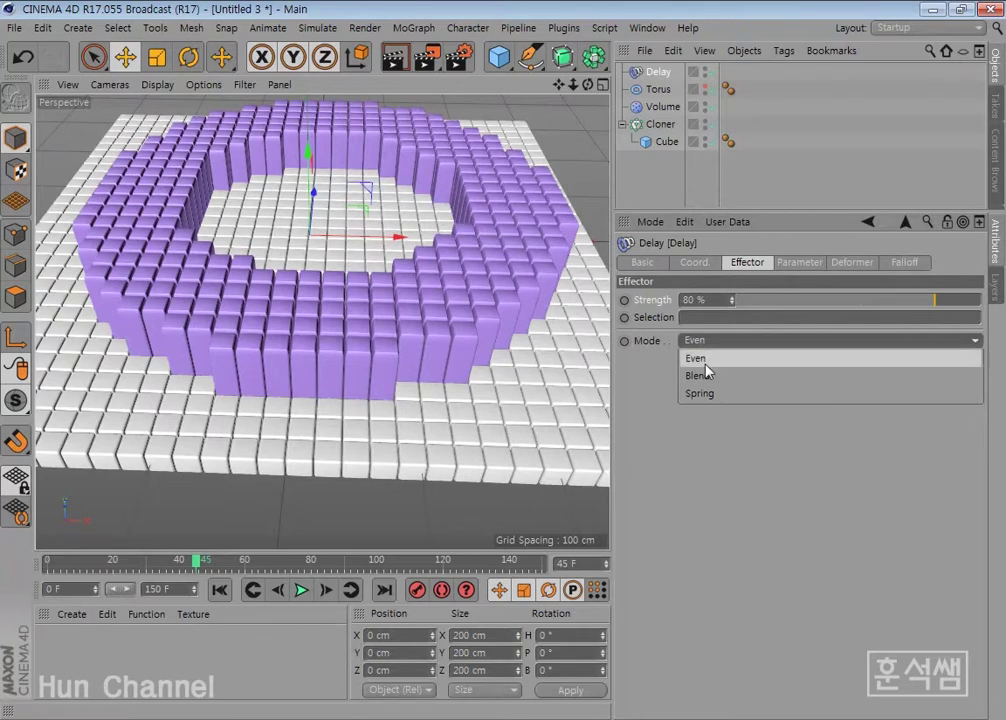
click(720, 376)
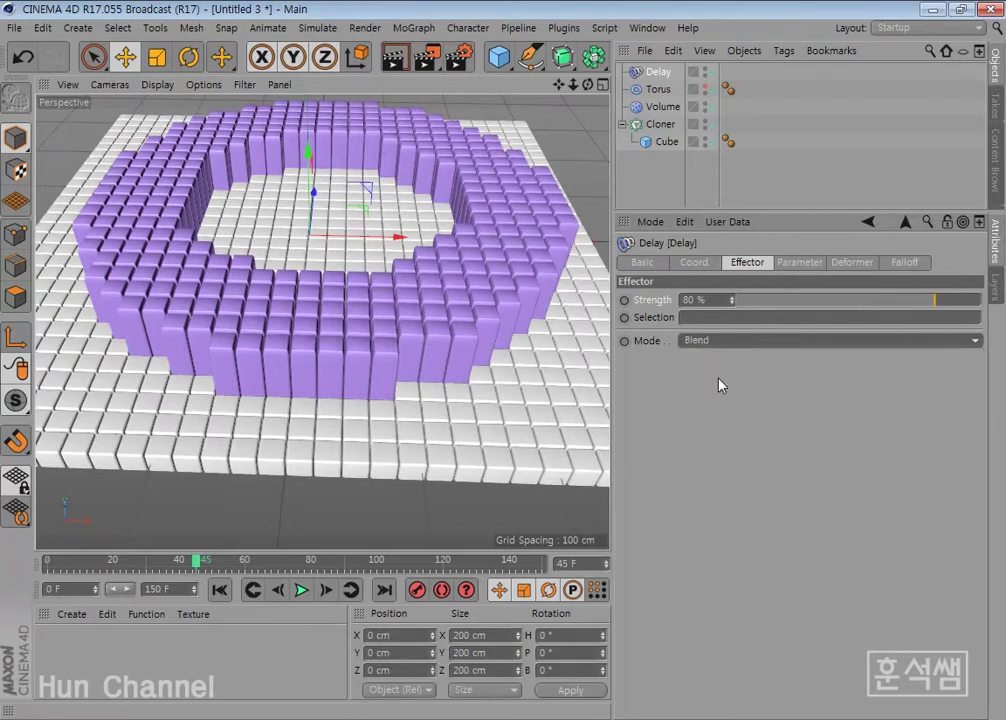
click(220, 590)
click(301, 590)
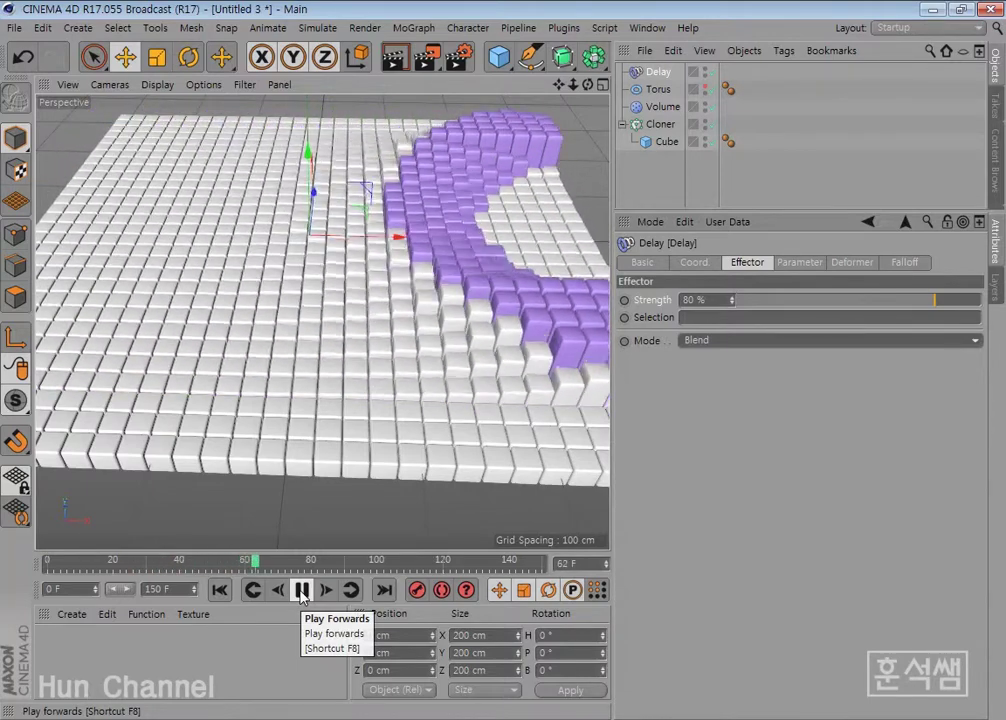
click(301, 590)
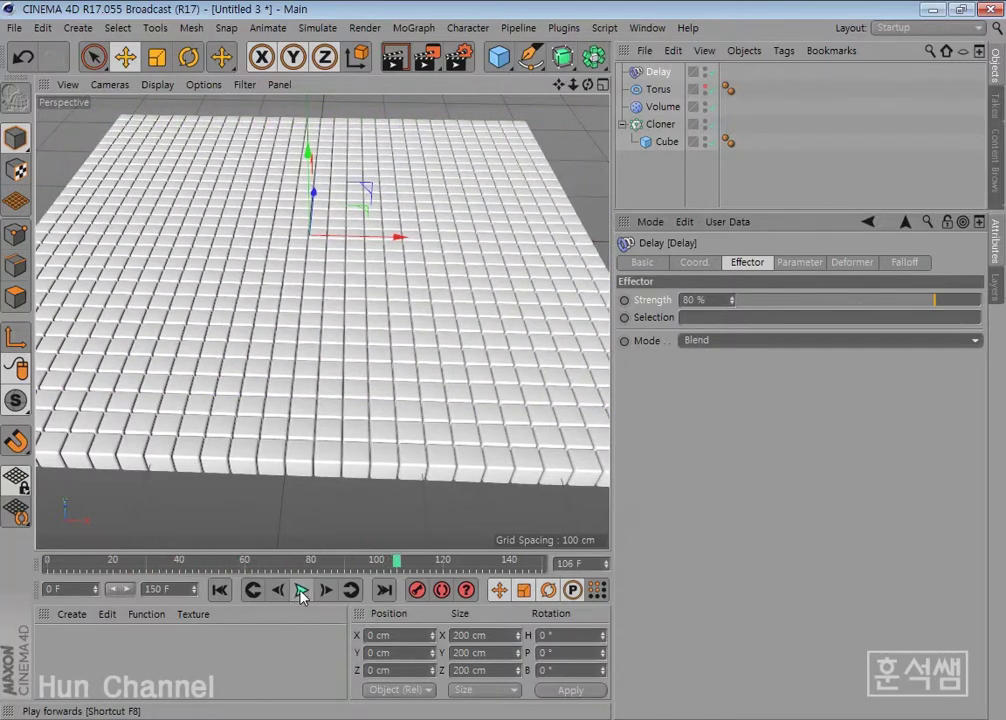
click(751, 341)
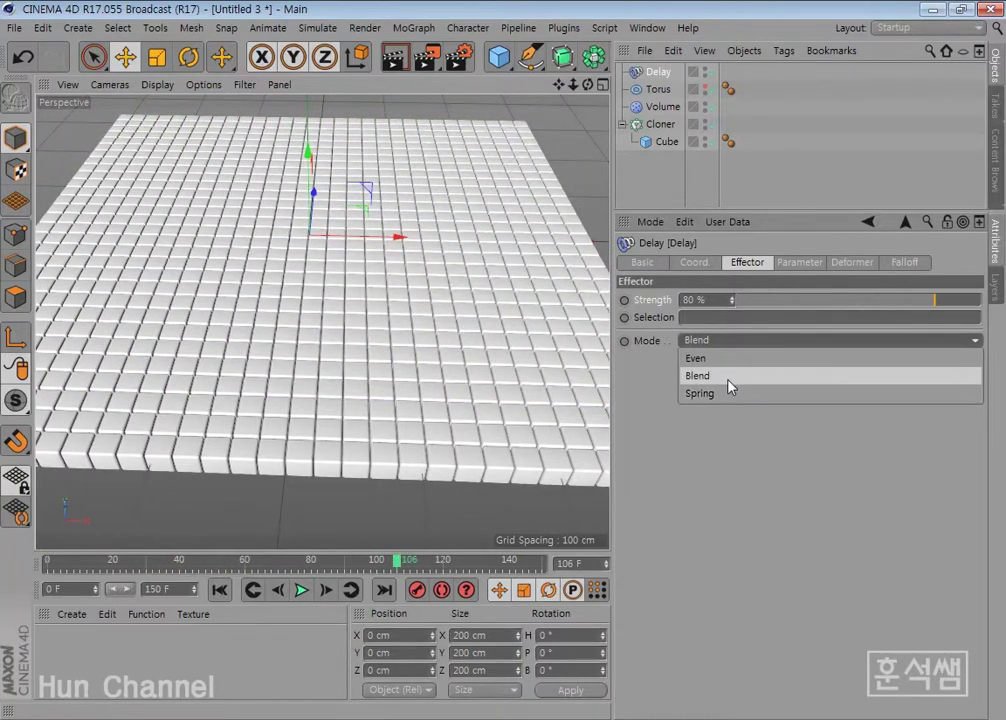
click(728, 379)
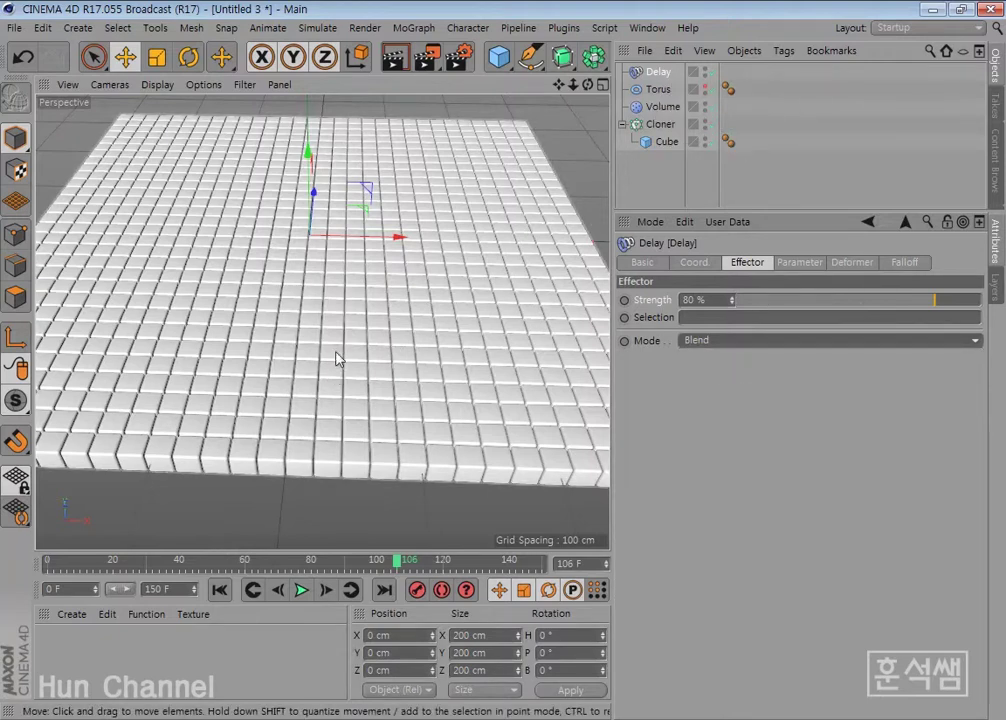
scroll(330, 360, down, 3)
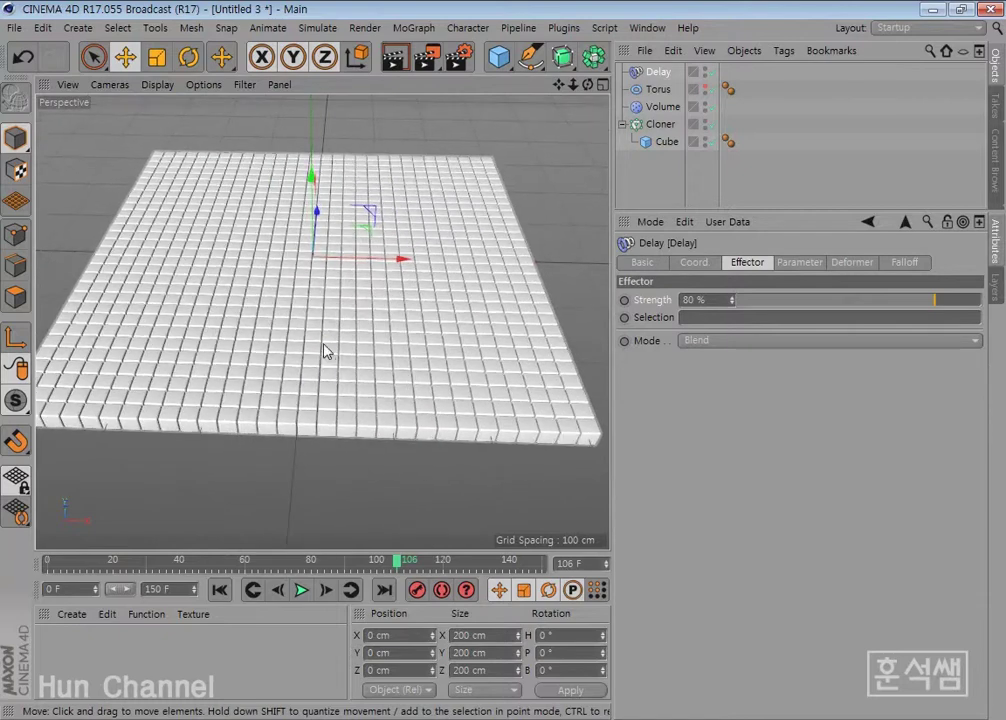
scroll(352, 380, up, 1)
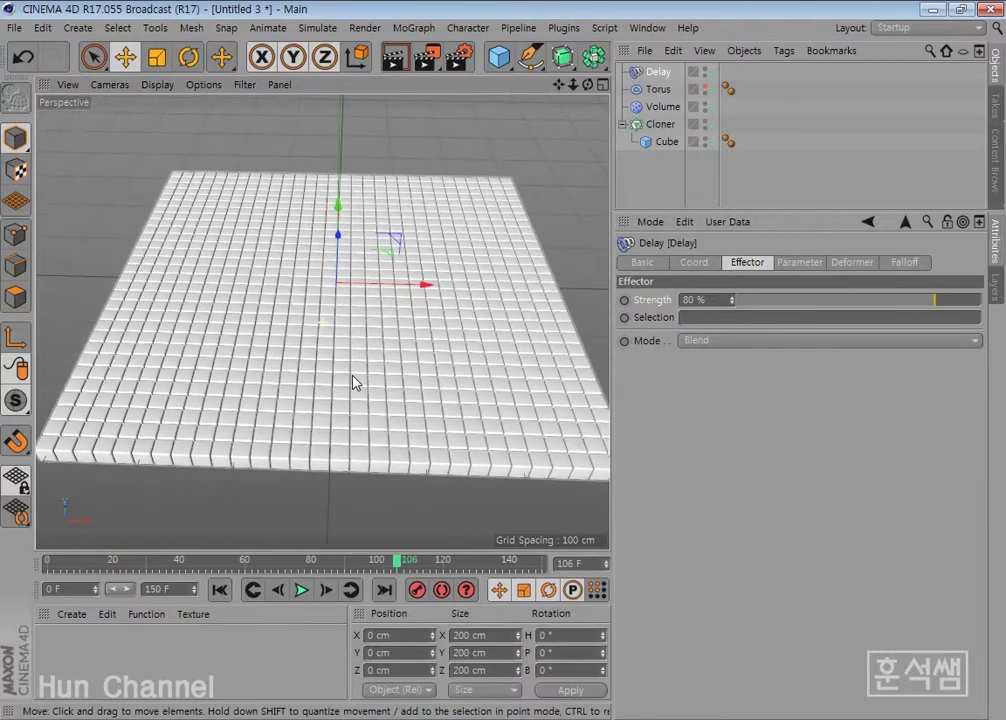
- On the Volume effector at frame 45, tick Use Alpha/Strength for the ring colour
click(660, 108)
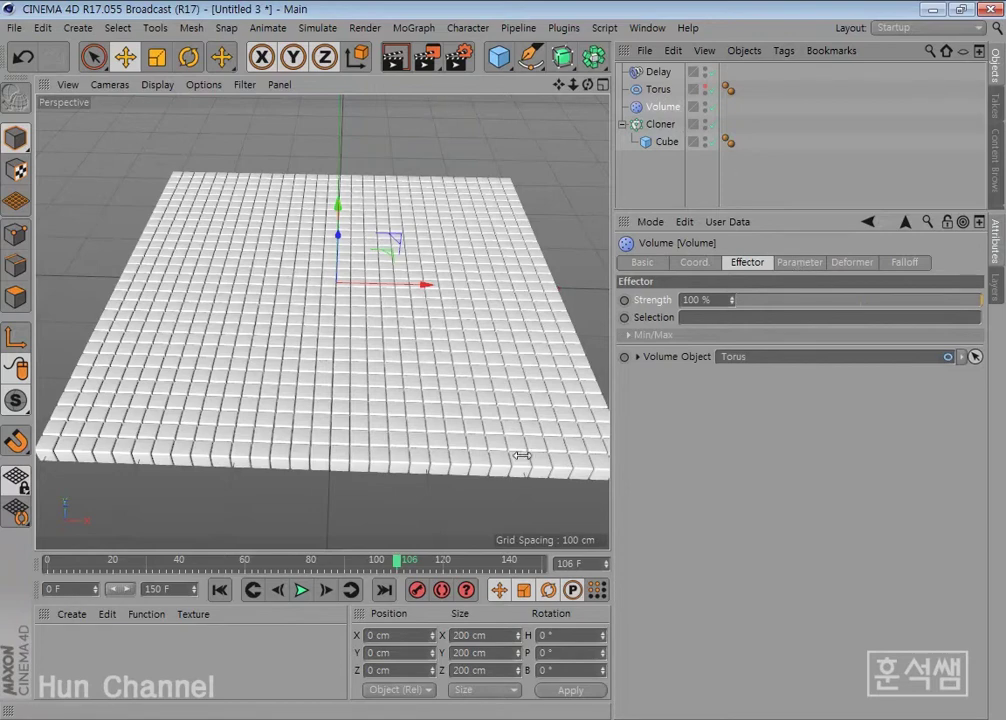
mouse_move(216, 560)
mouse_down()
mouse_move(198, 570)
mouse_move(175, 560)
mouse_move(210, 563)
mouse_move(74, 560)
mouse_move(181, 560)
mouse_up()
click(800, 263)
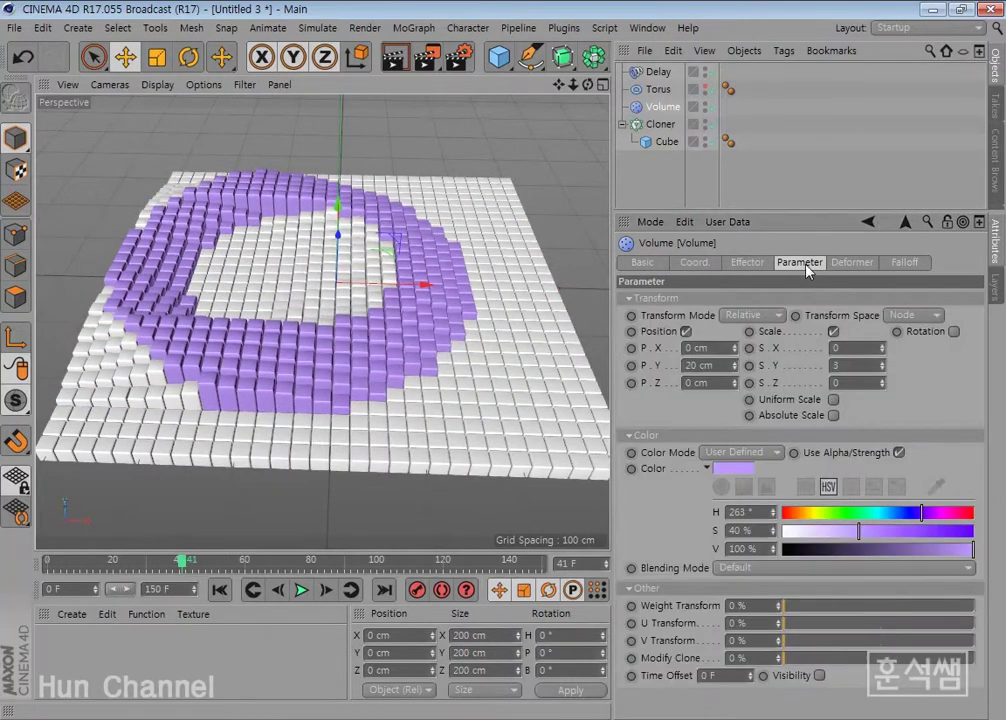
click(899, 452)
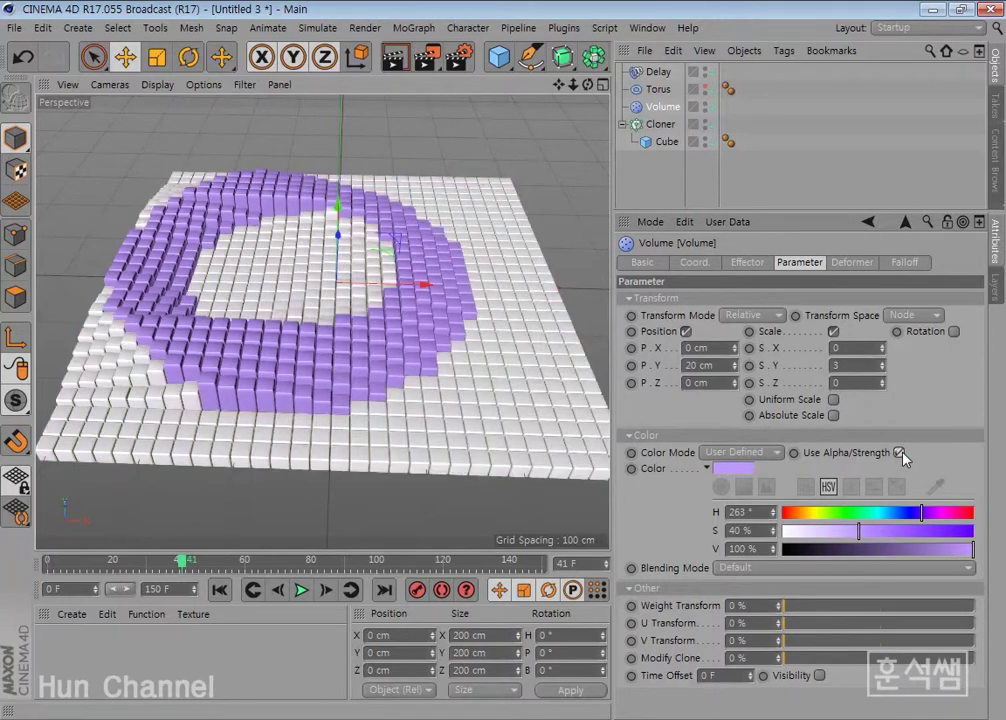
- Toggle the ring colour readout between RGB and HSV values
click(807, 487)
click(827, 488)
click(808, 489)
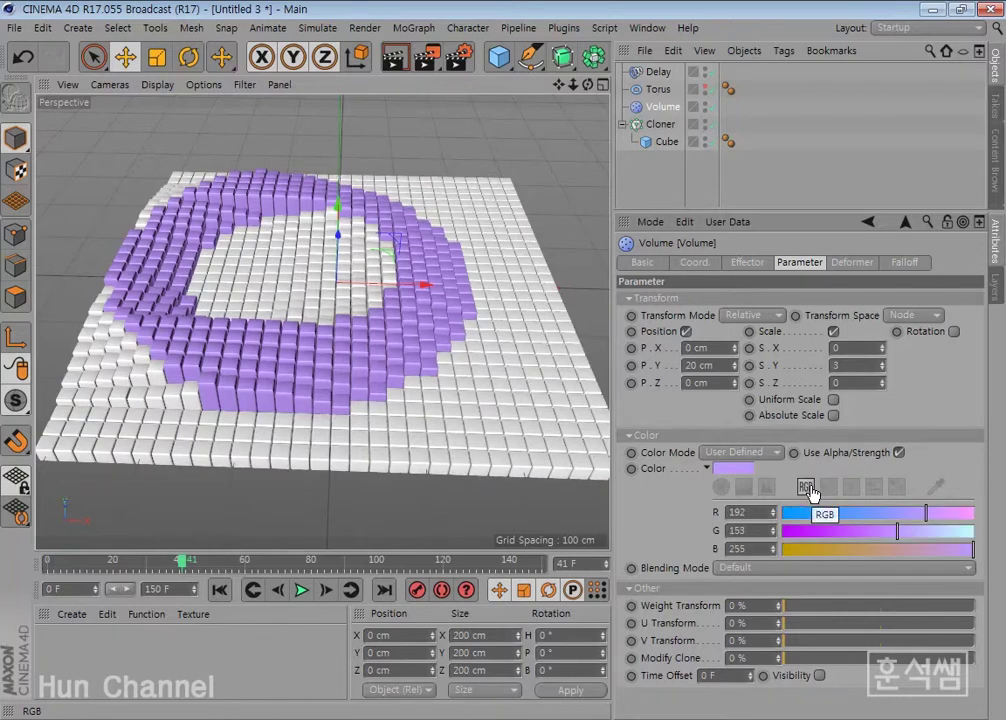
click(828, 488)
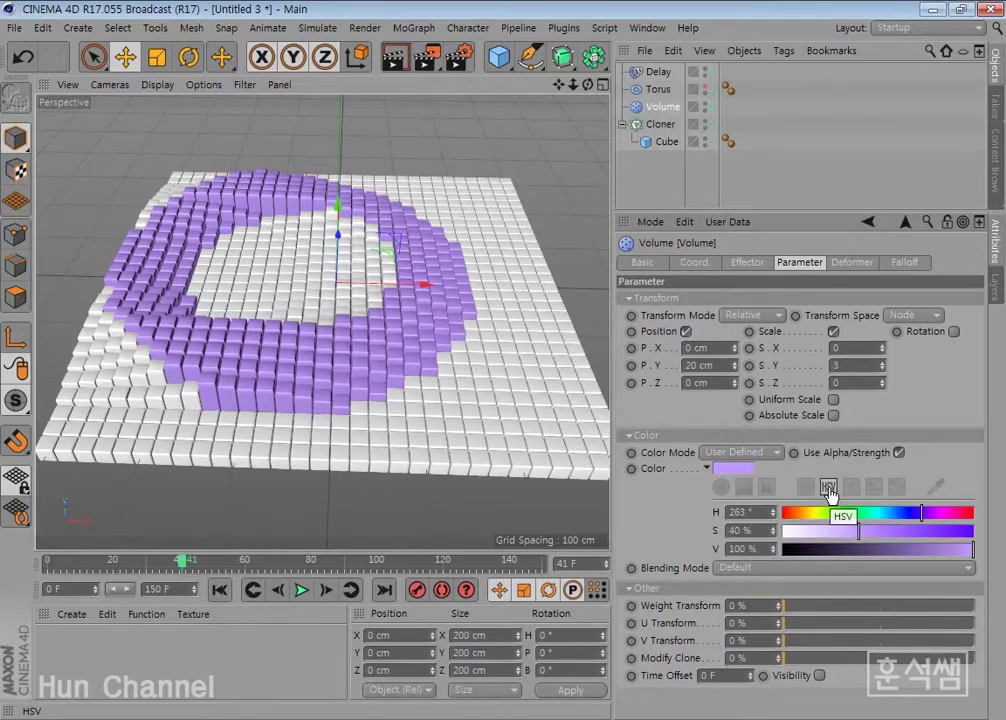
click(806, 487)
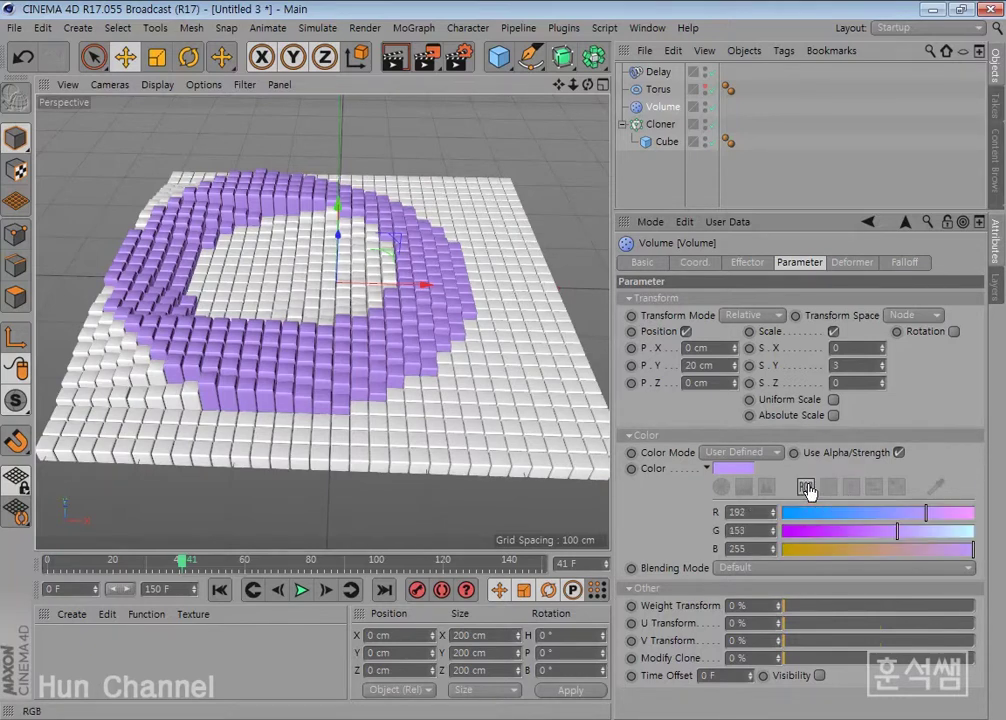
click(828, 488)
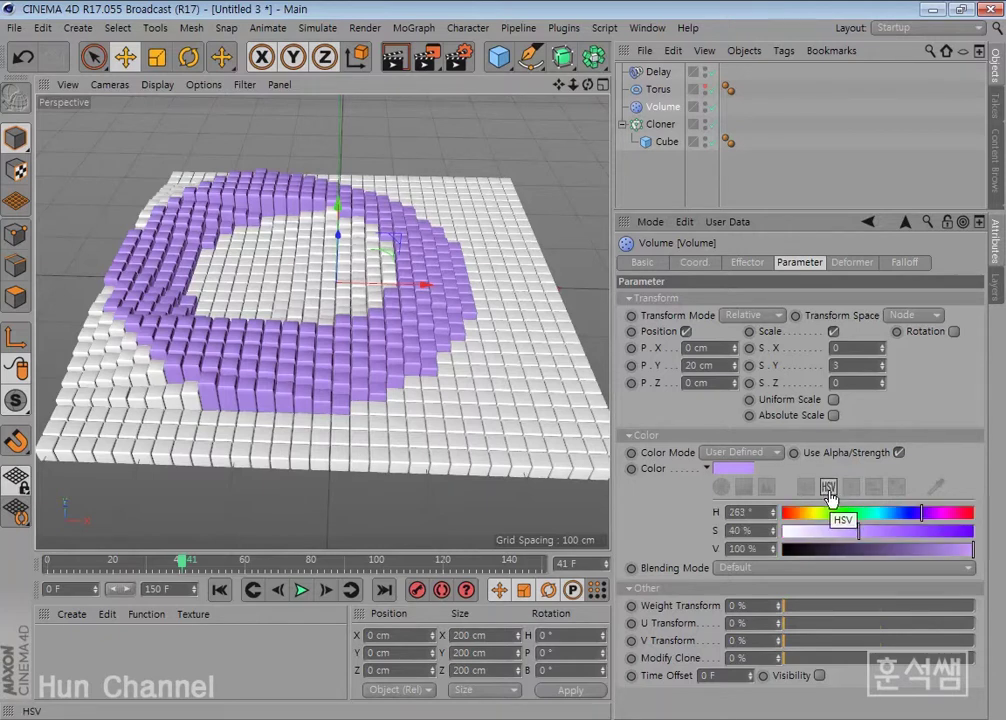
- Try Add and Multiply colour blending, then return Blending Mode to Default
click(815, 570)
click(817, 599)
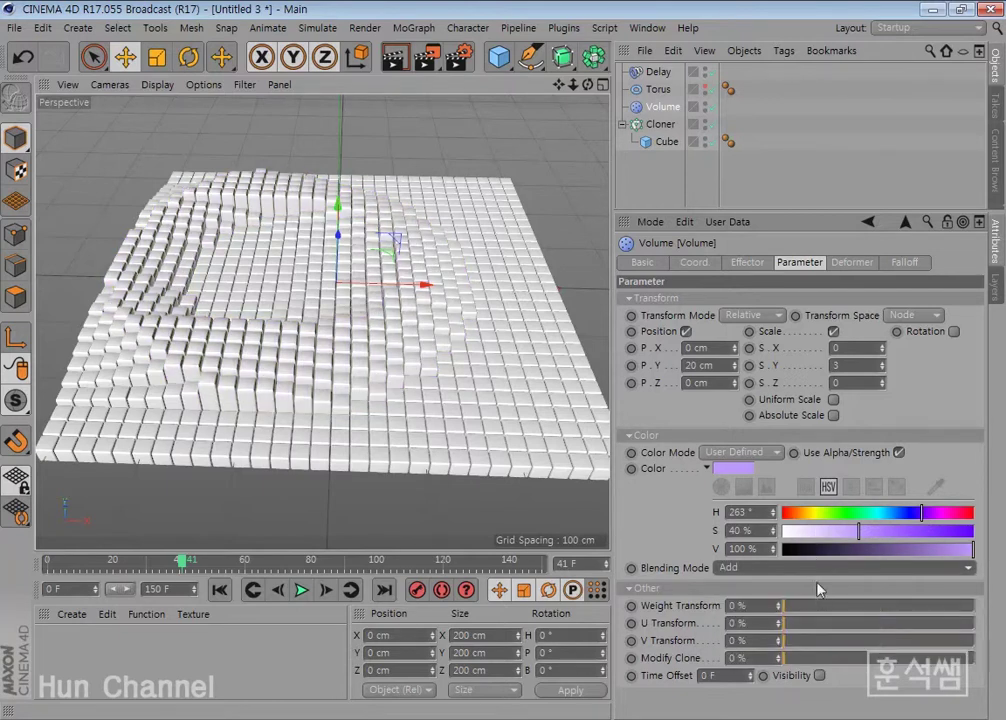
click(815, 568)
click(813, 641)
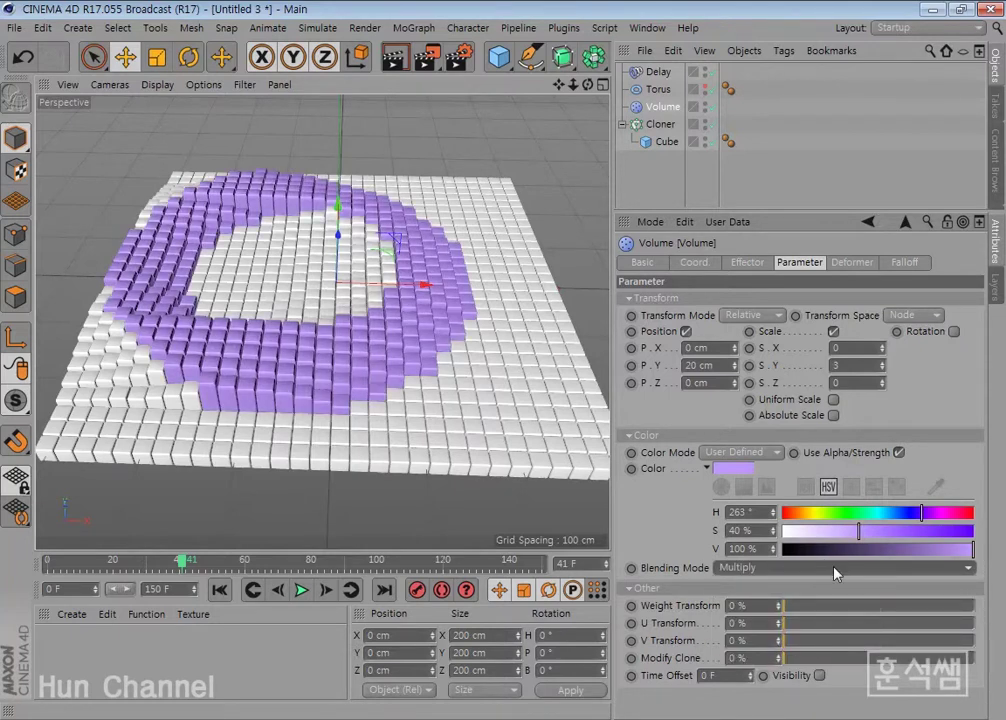
click(835, 570)
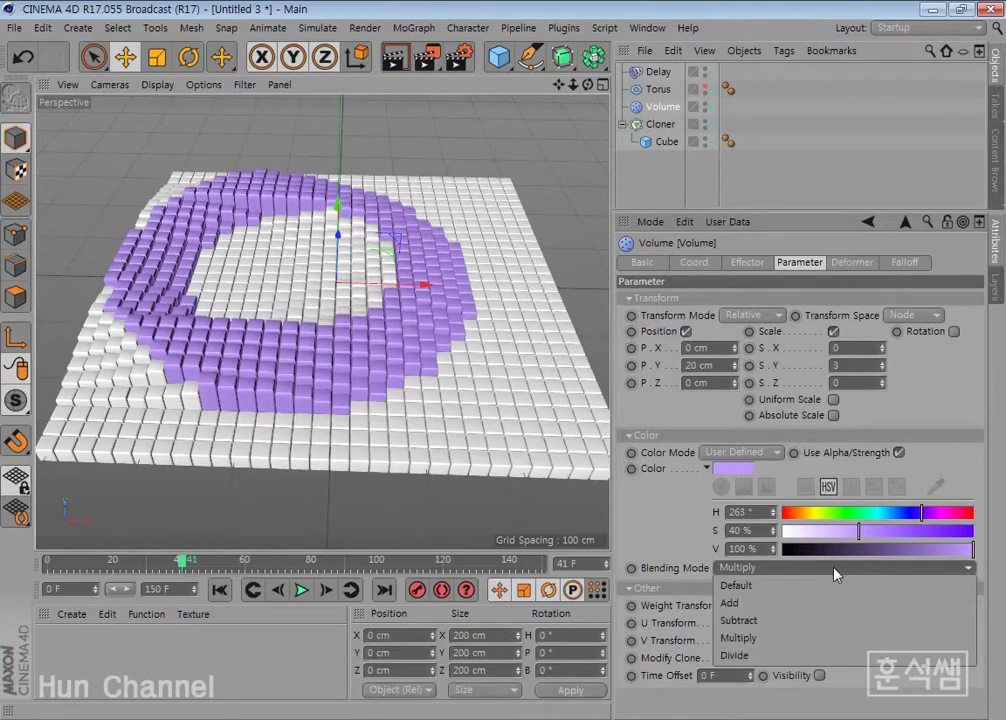
click(800, 584)
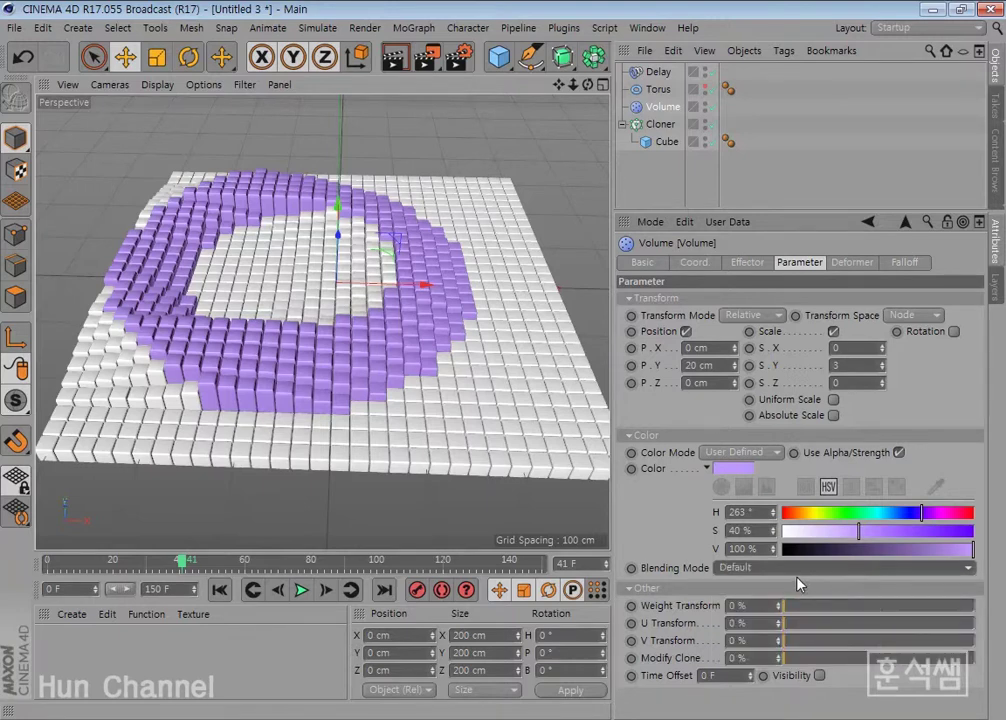
- Create a new Mat material and tint its luminance yellow at 60% saturation
double_click(61, 682)
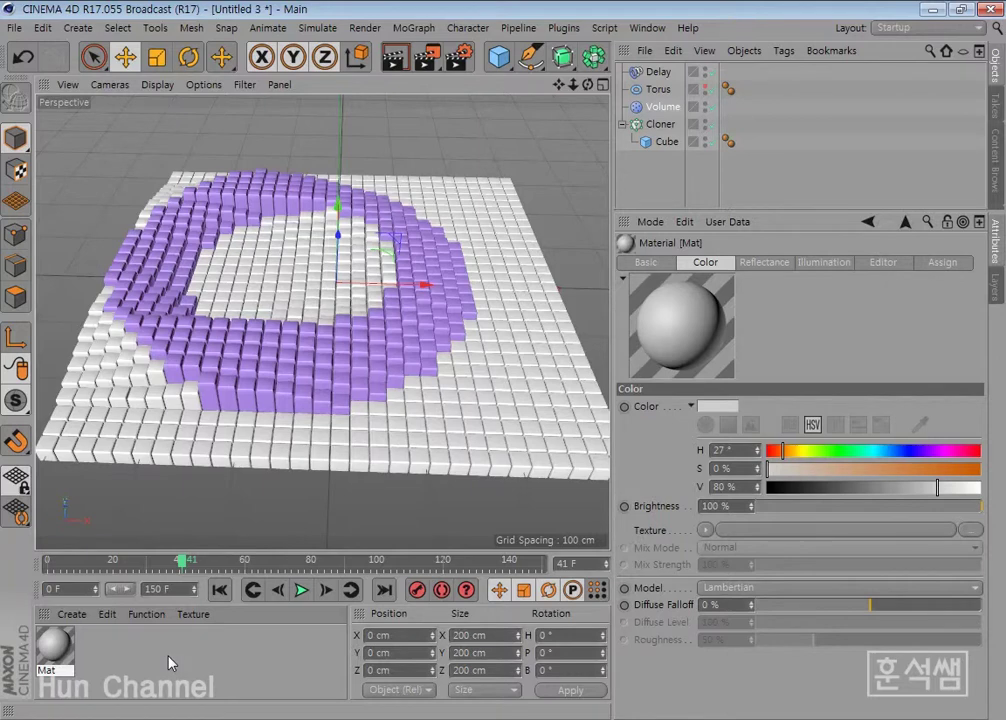
double_click(61, 648)
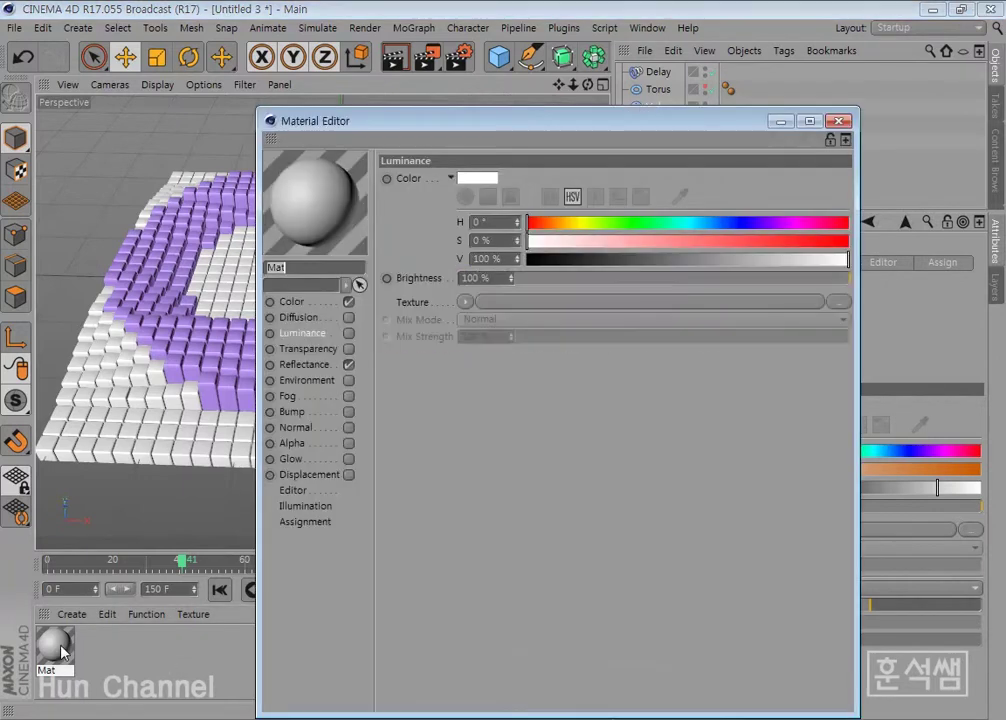
click(581, 226)
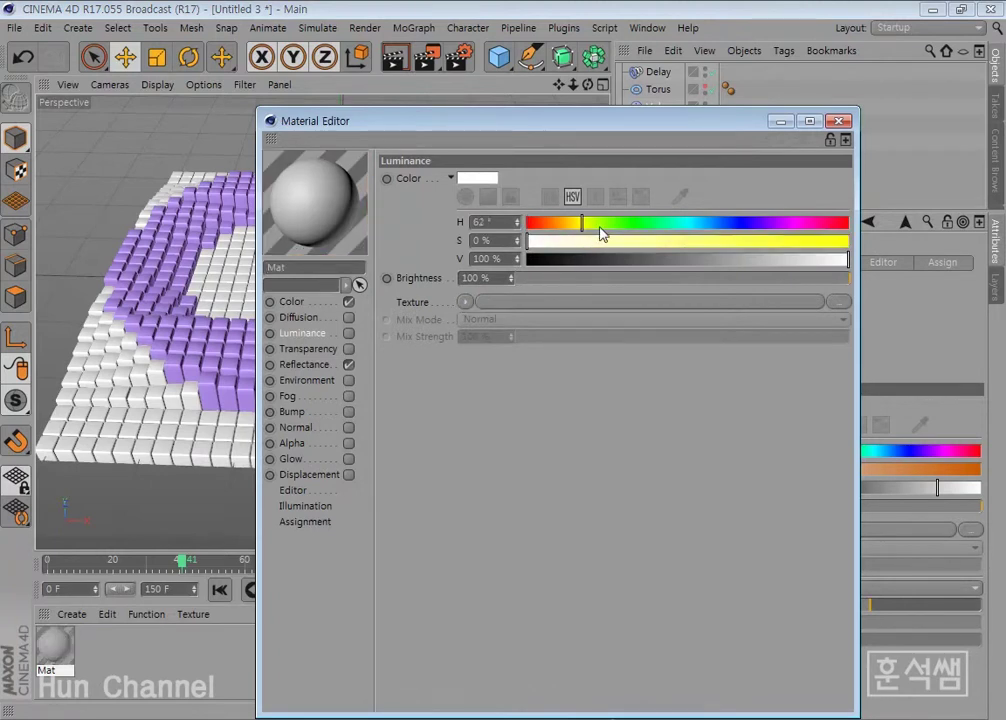
click(721, 241)
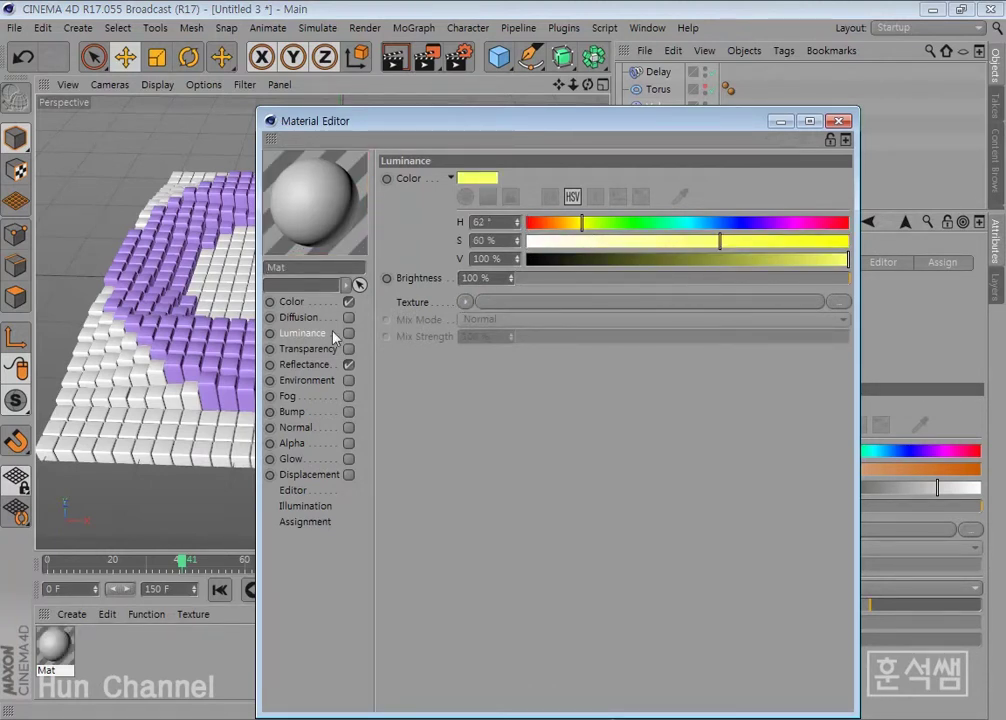
- Set Mat's colour to yellow (H 57°, S 58%, V 100%) and apply it to the Cube
click(300, 303)
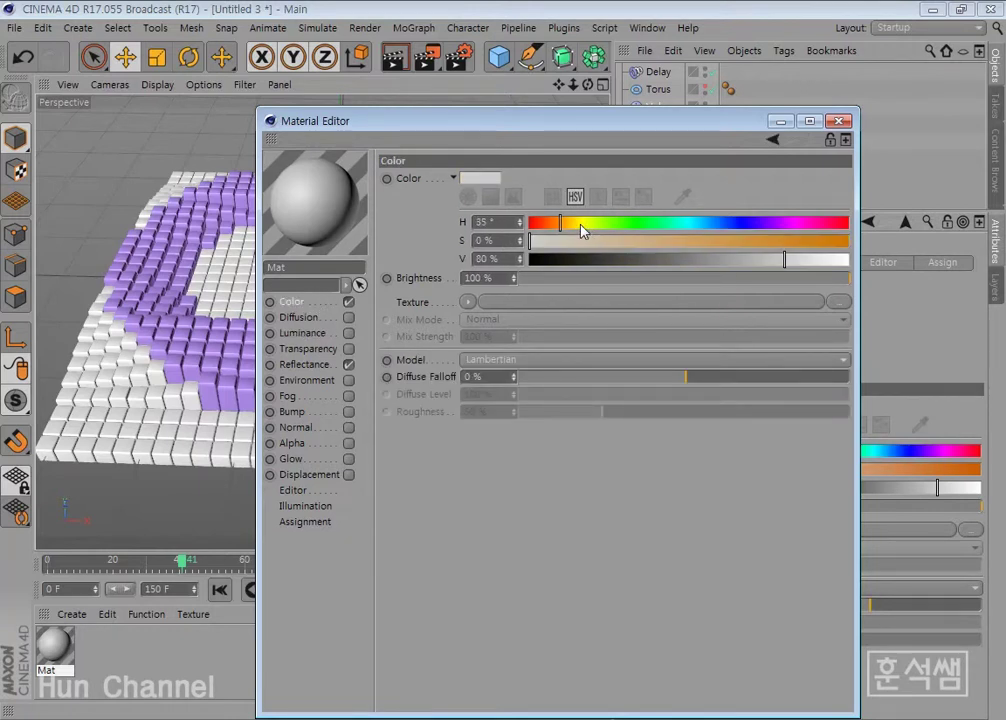
click(580, 226)
click(755, 241)
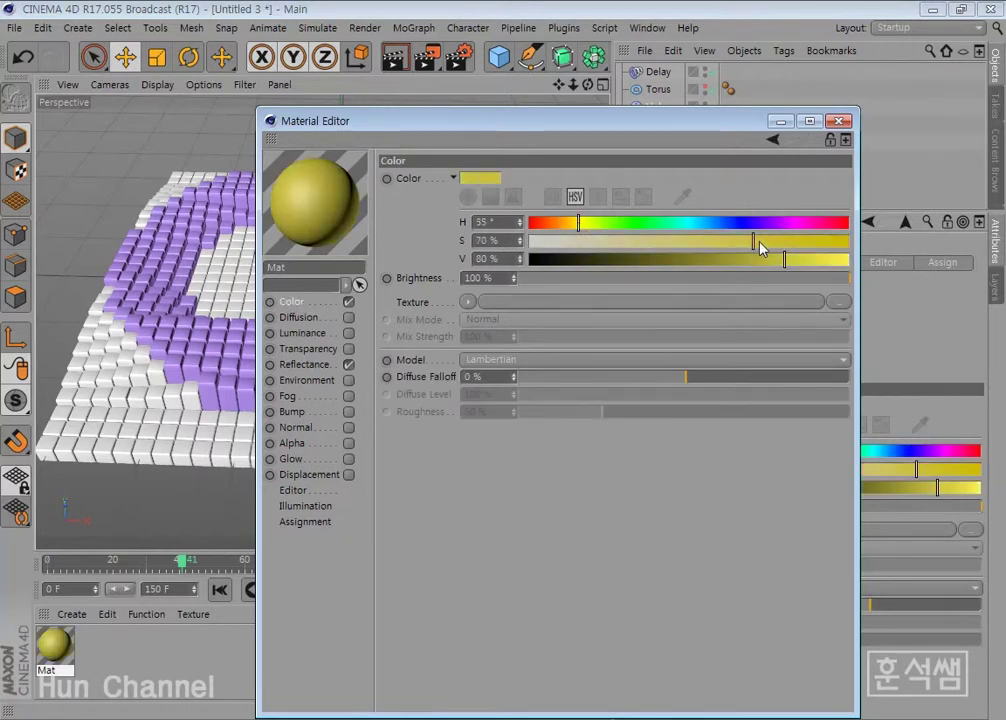
drag(785, 258, 856, 262)
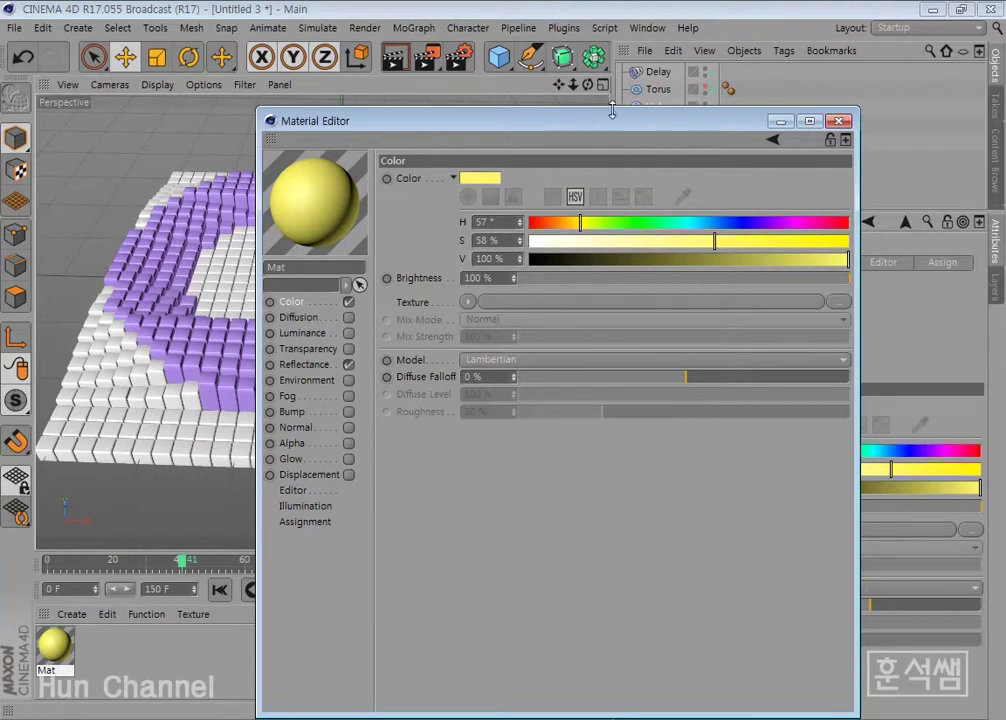
drag(602, 121, 780, 193)
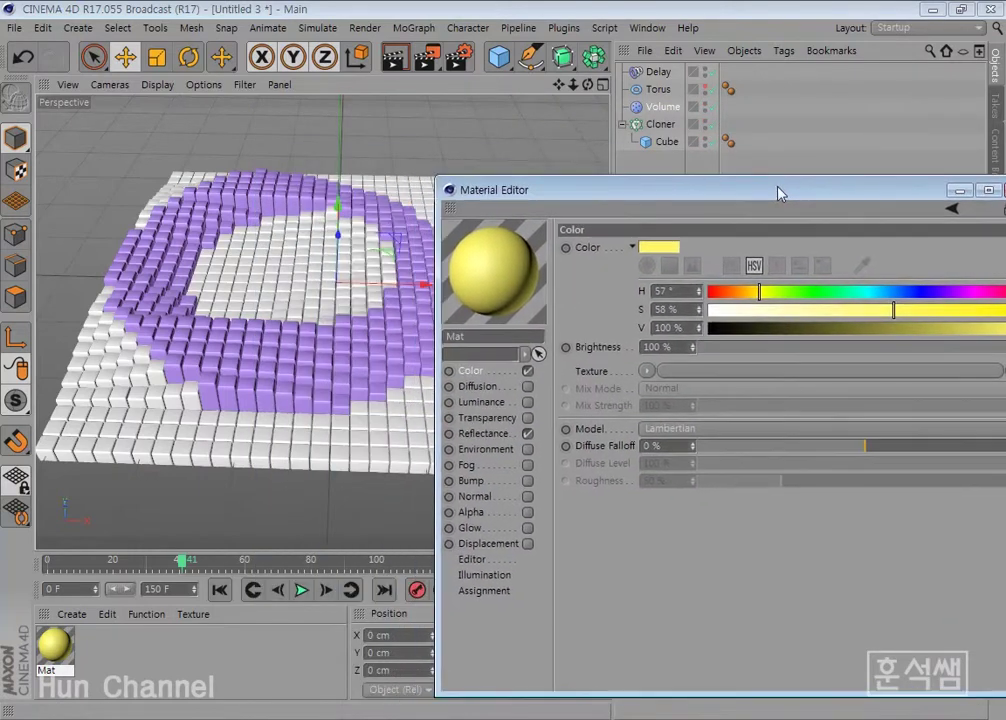
drag(54, 645, 667, 143)
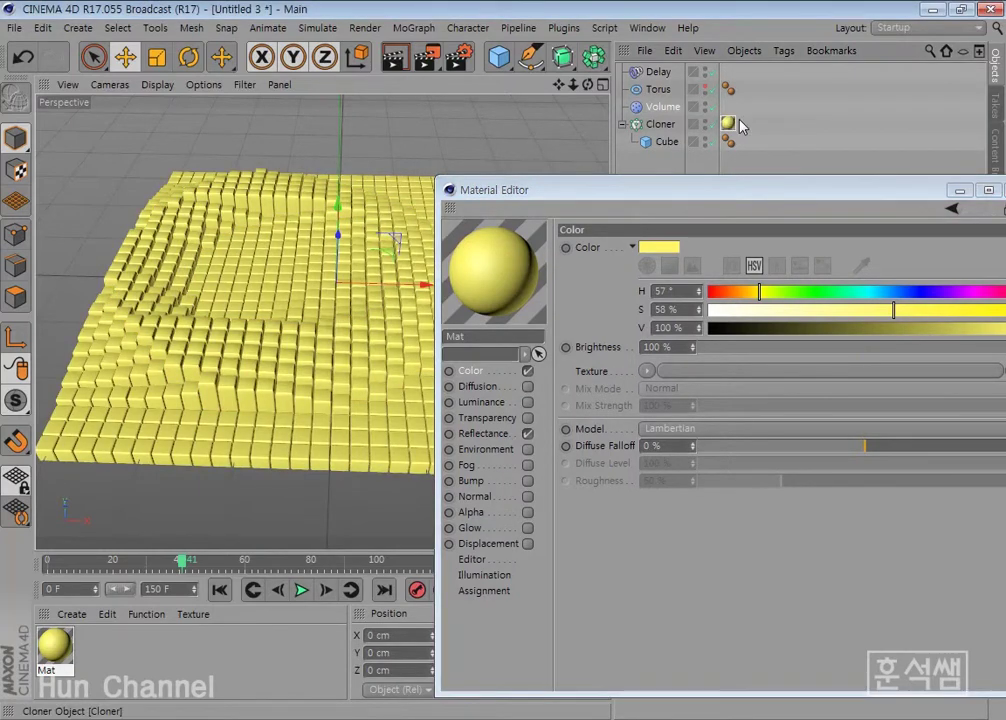
- Move the Mat tag to the Cloner, then the Volume effector, then back onto the Cube
drag(743, 135, 728, 123)
drag(766, 198, 688, 248)
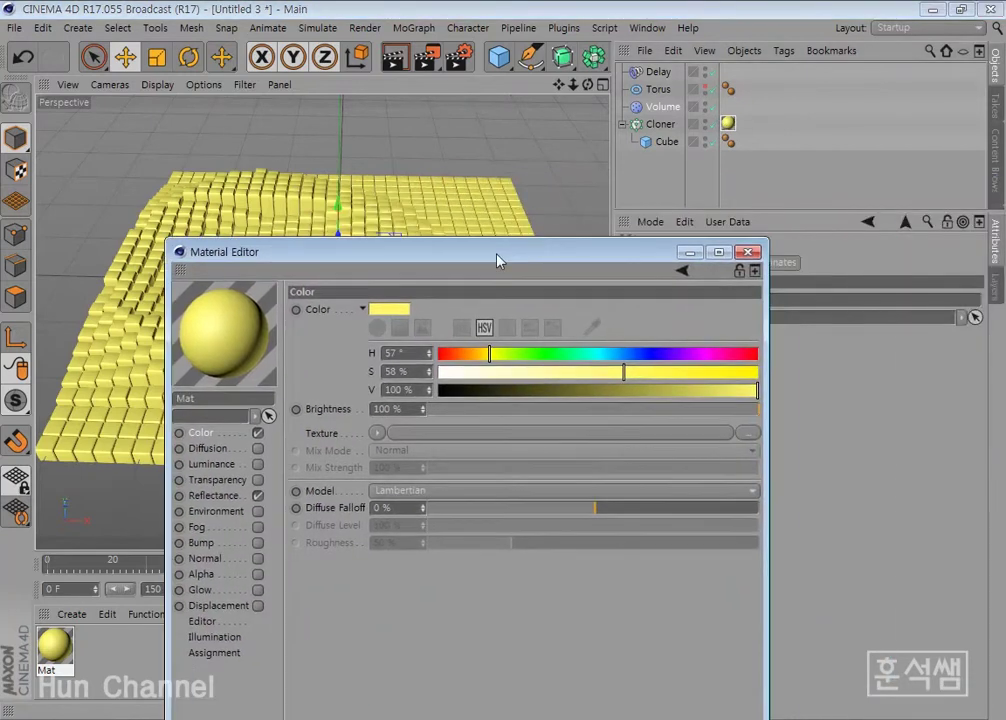
drag(728, 123, 728, 105)
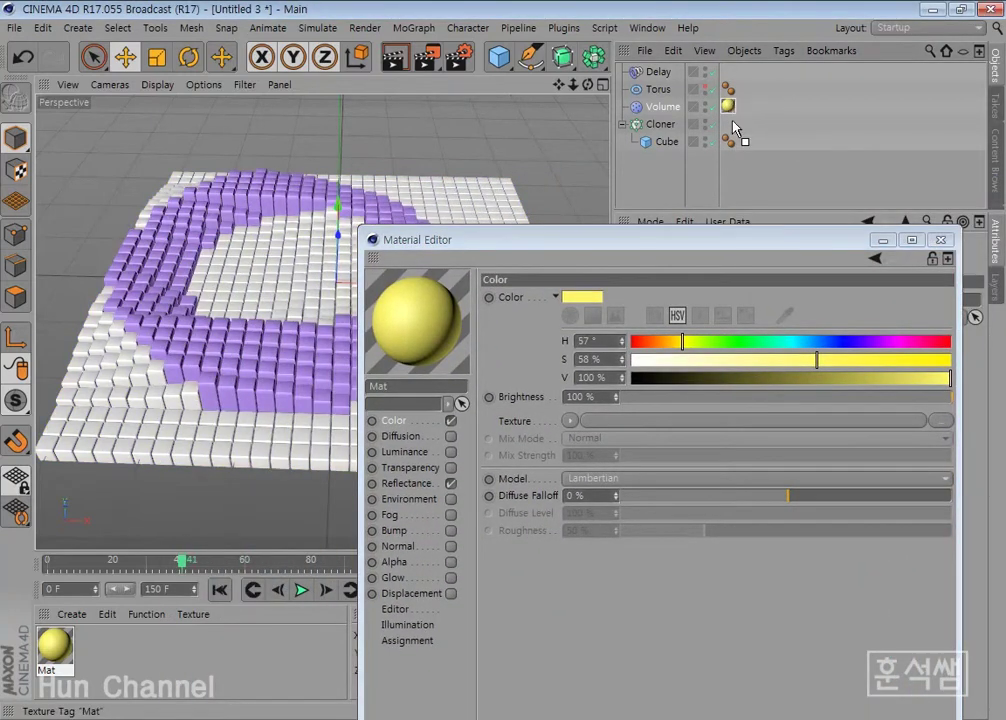
drag(728, 105, 745, 140)
click(662, 143)
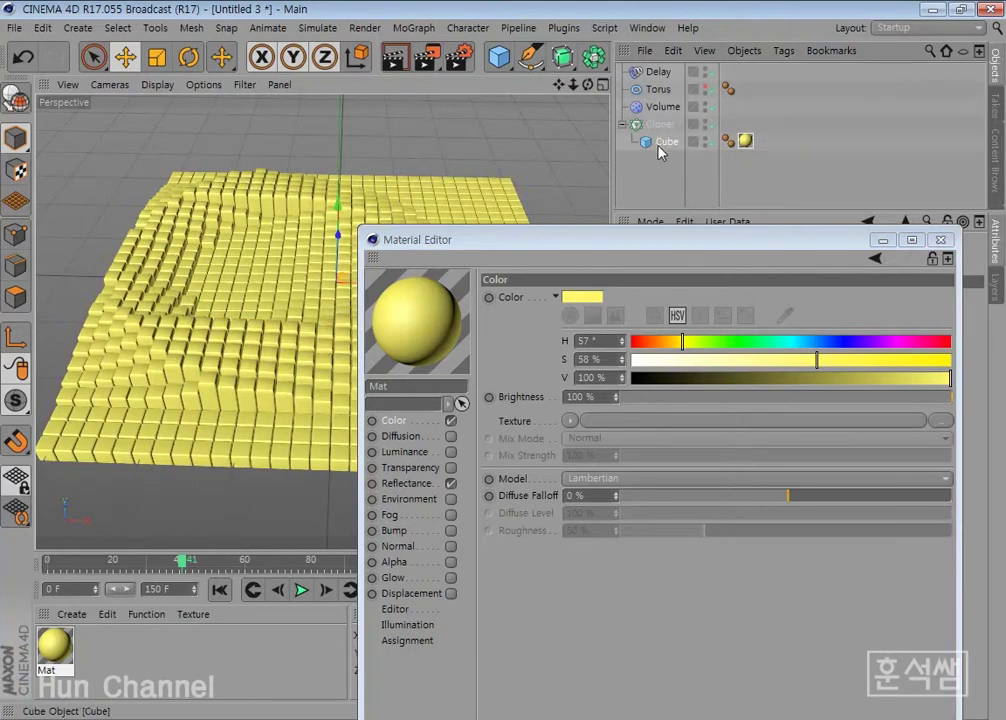
mouse_move(766, 242)
mouse_down()
mouse_move(520, 349)
mouse_move(728, 447)
mouse_up()
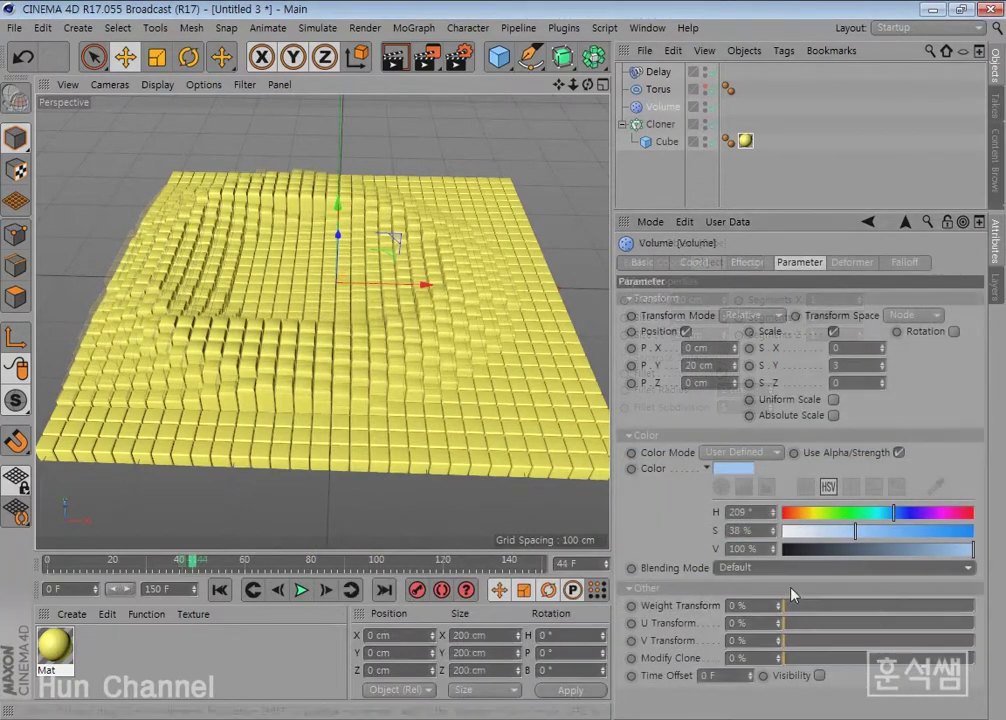
- Rewind and play the wave, stopping at frame 54
click(220, 589)
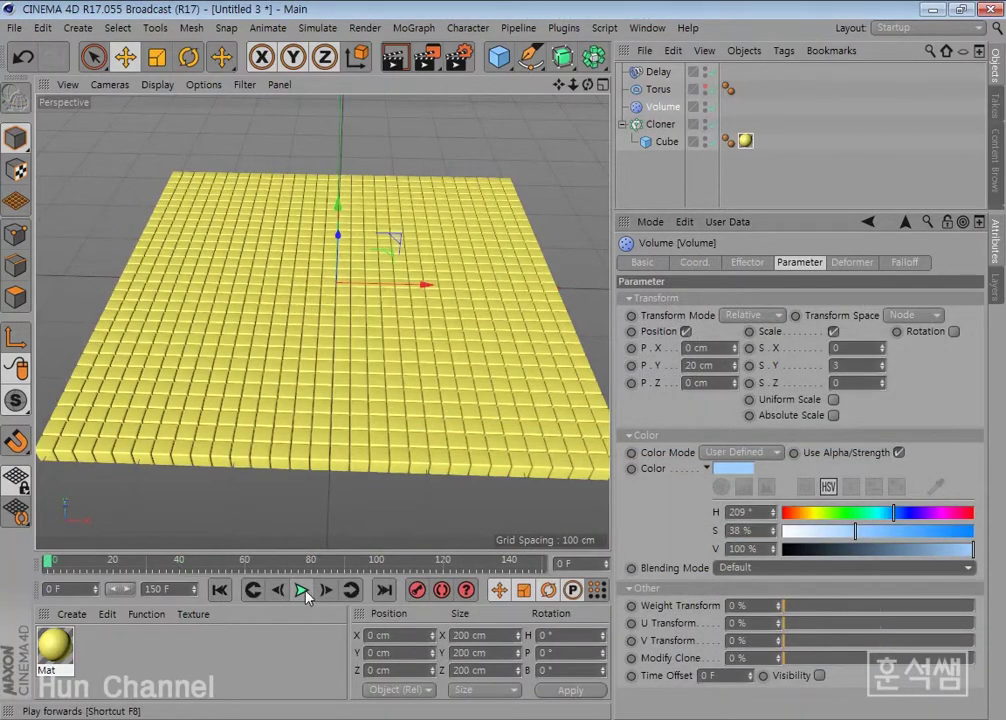
click(304, 592)
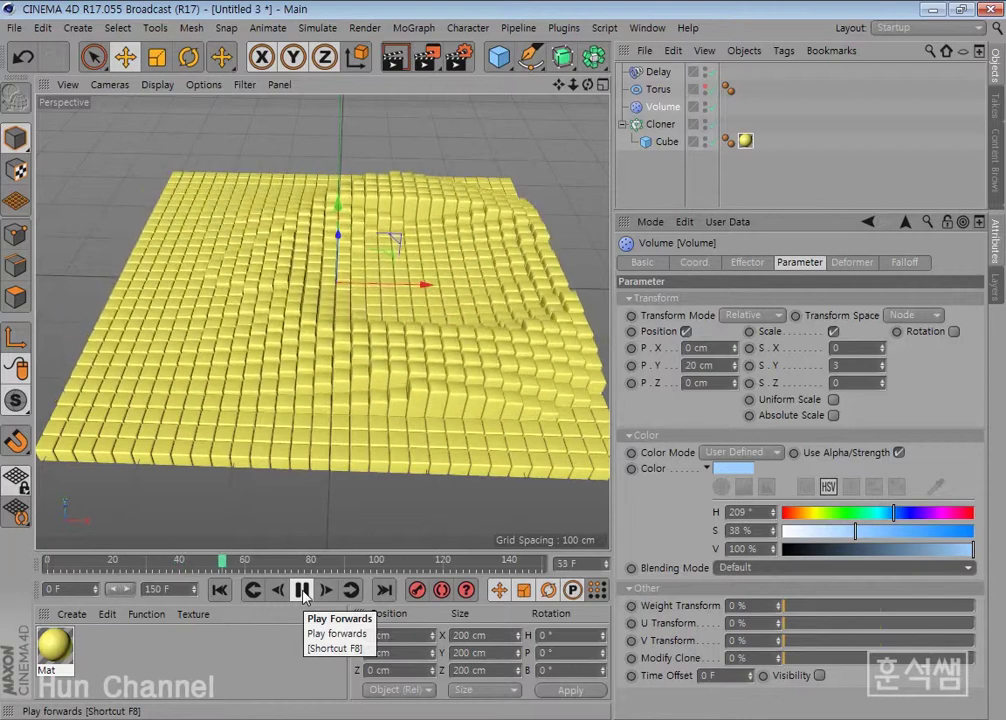
click(302, 590)
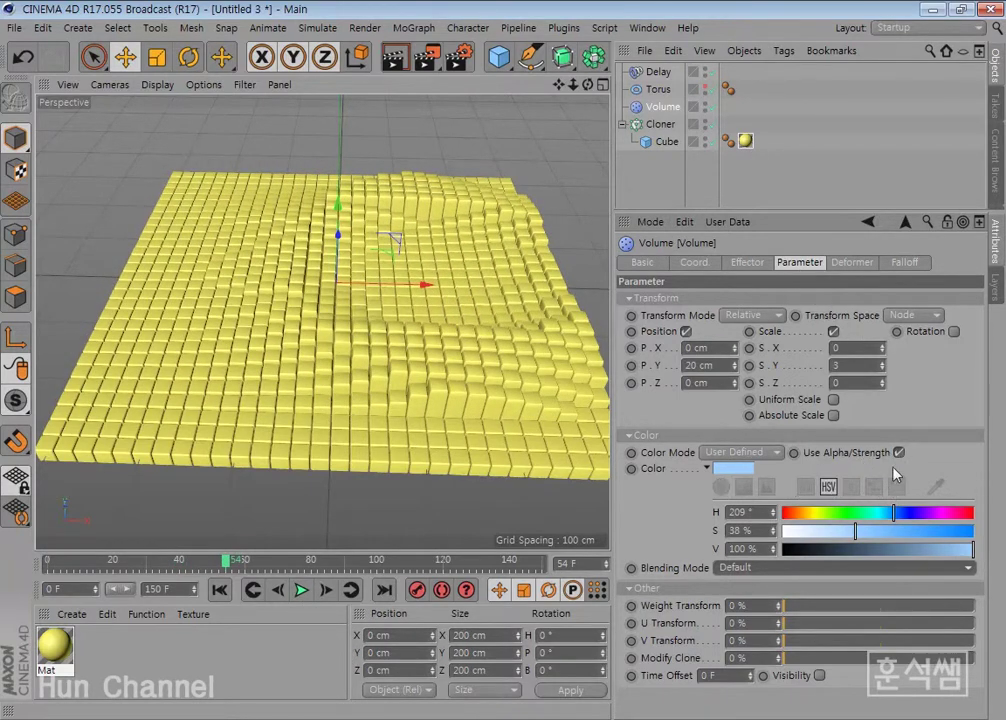
- Delete the Cube's yellow material tag, select the Cloner and preview to frame 72
click(744, 141)
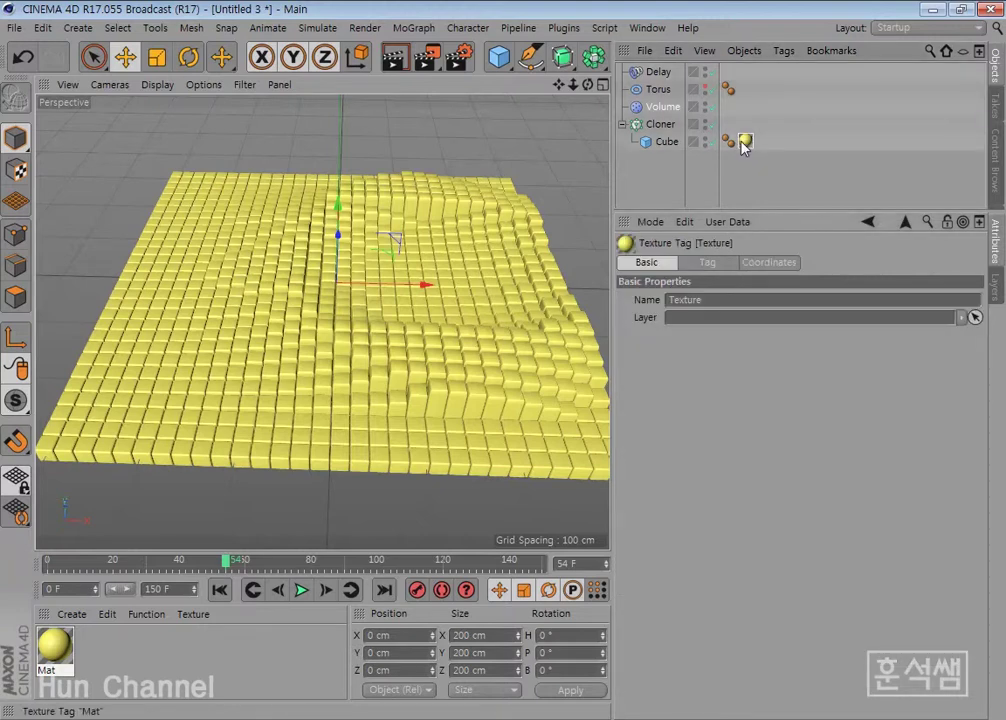
key(Delete)
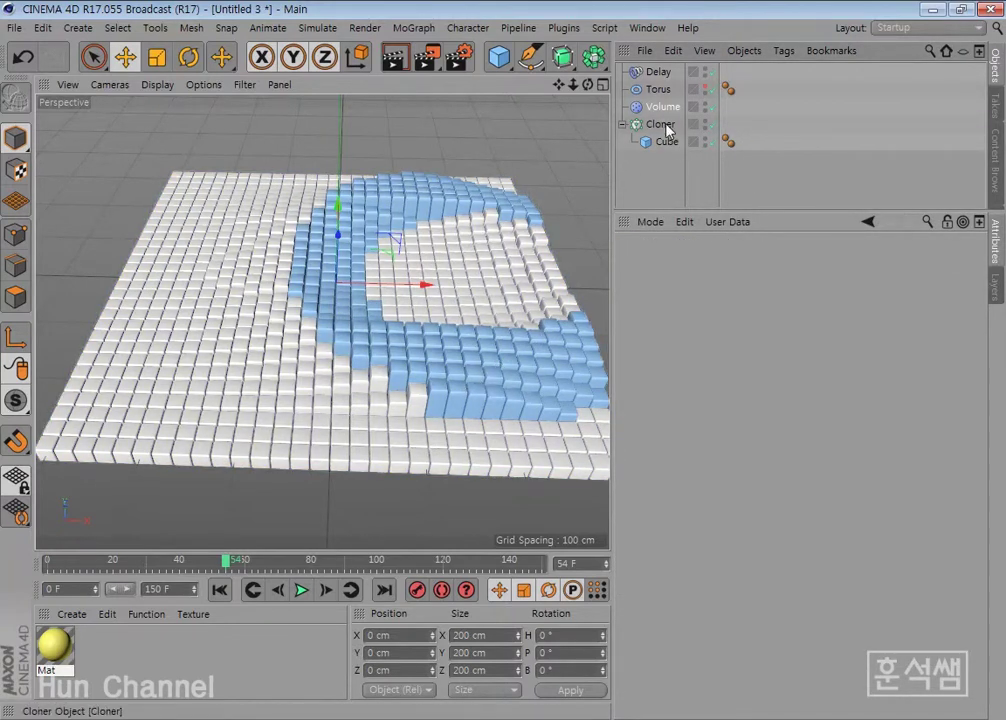
click(662, 124)
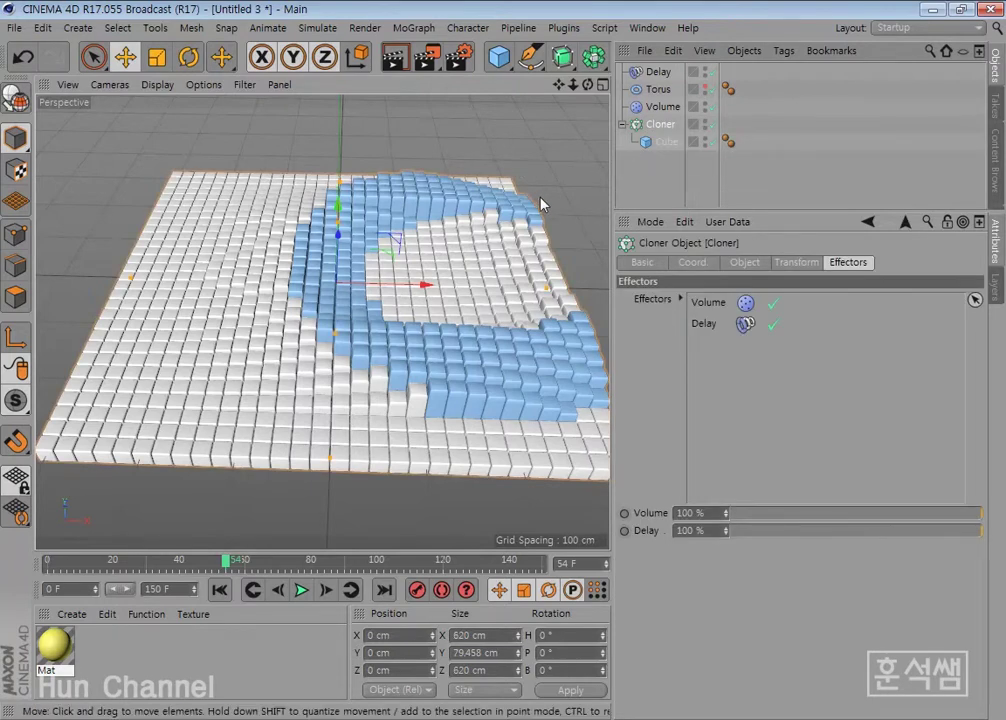
click(253, 590)
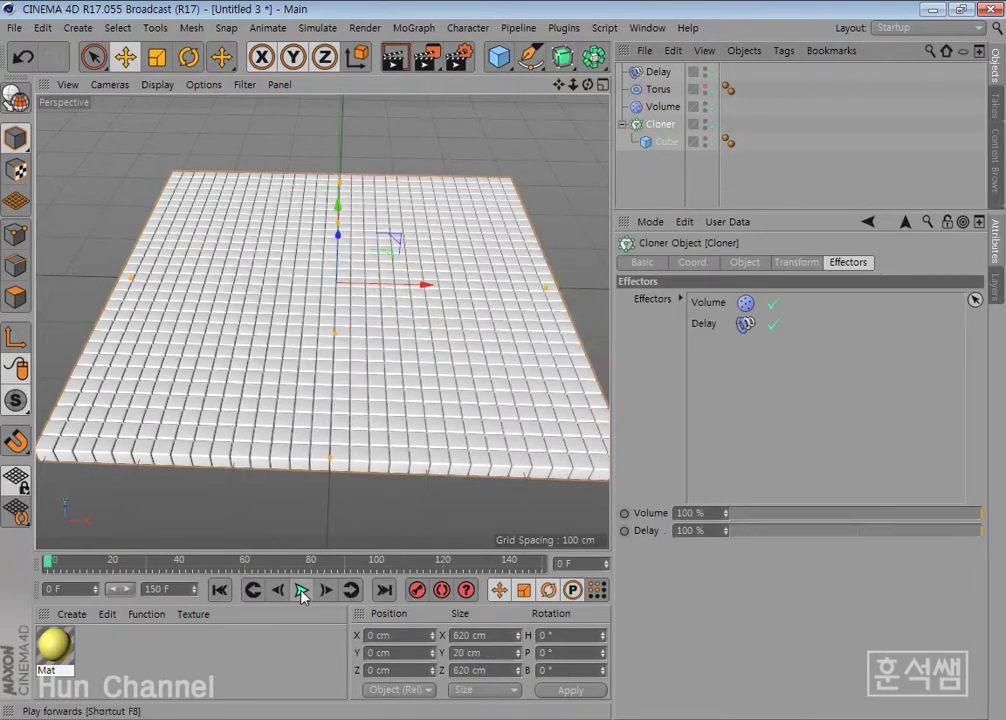
click(300, 590)
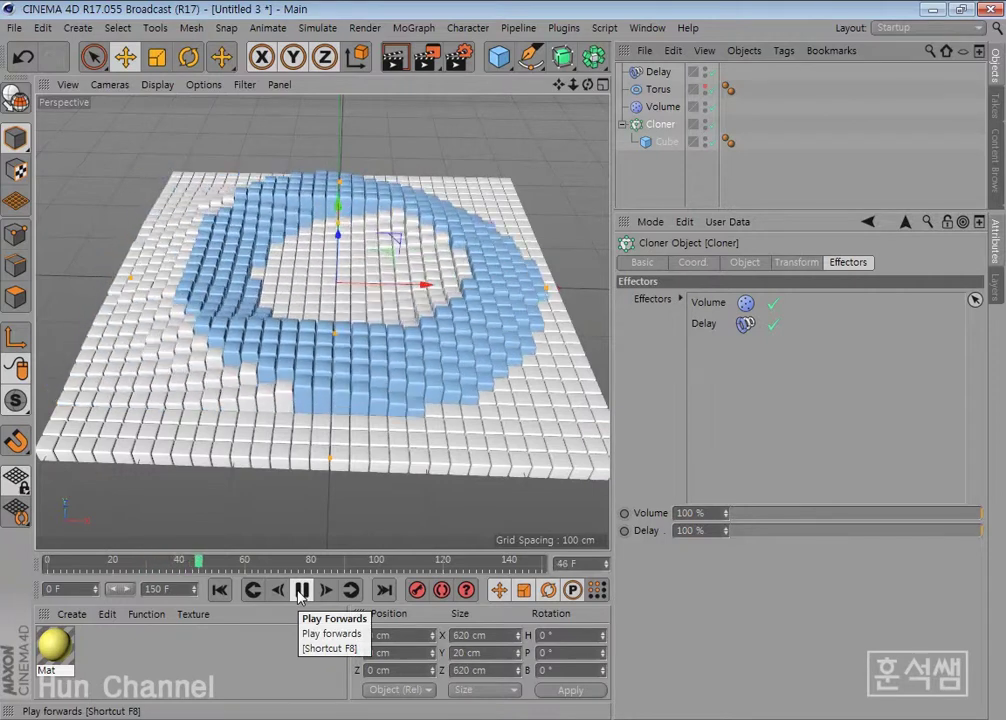
click(300, 590)
- Check the effector list without adding one, then replay and stop at frame 53
click(413, 28)
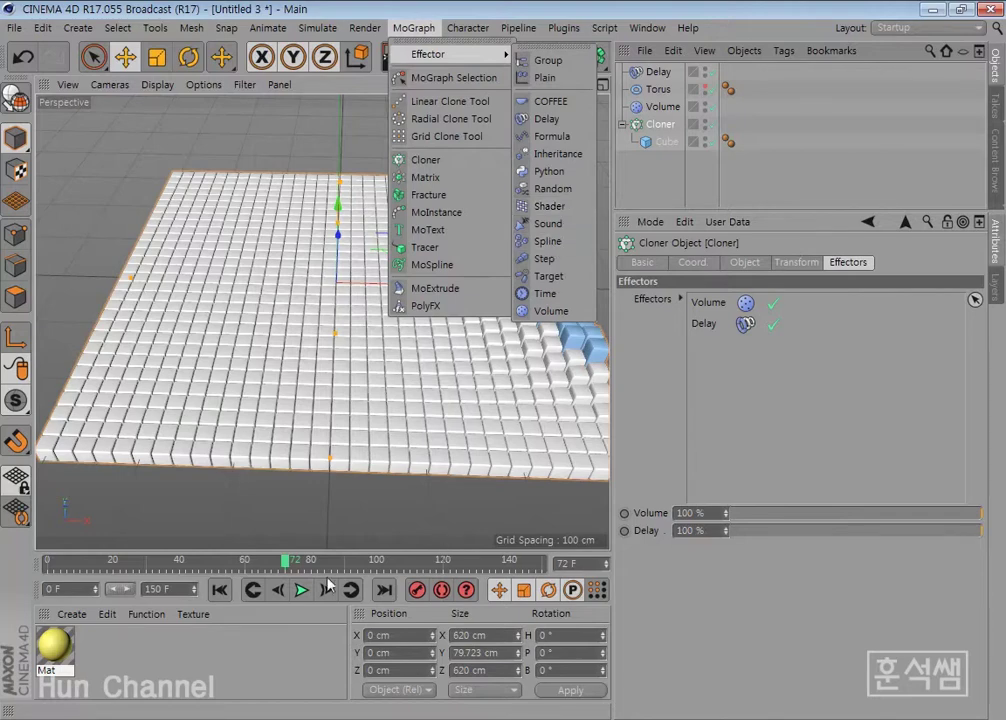
click(262, 622)
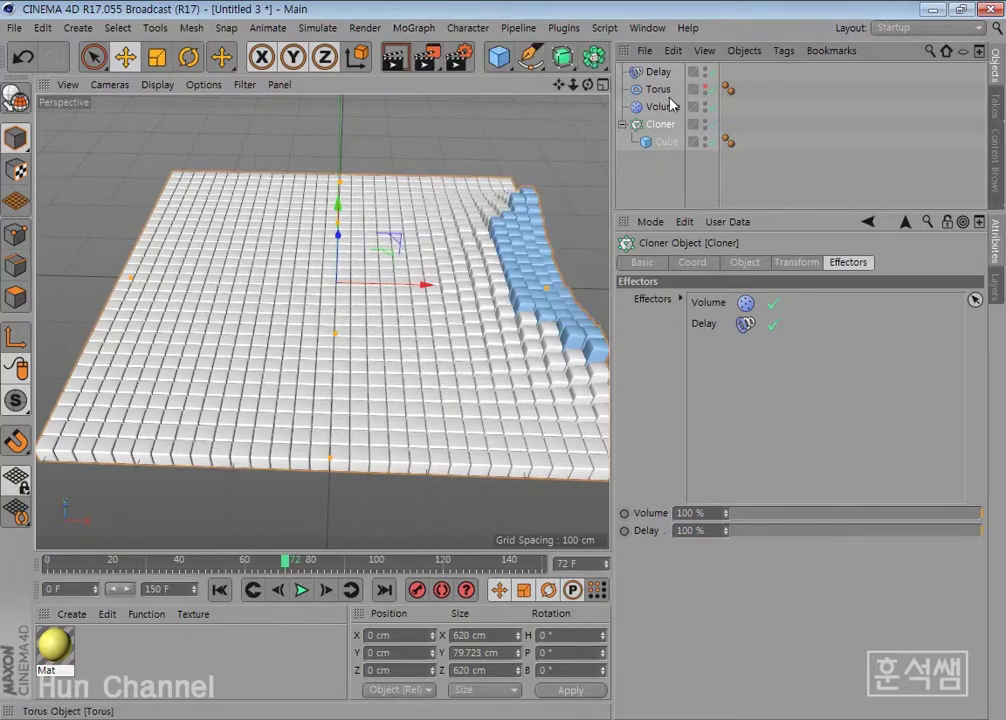
click(220, 590)
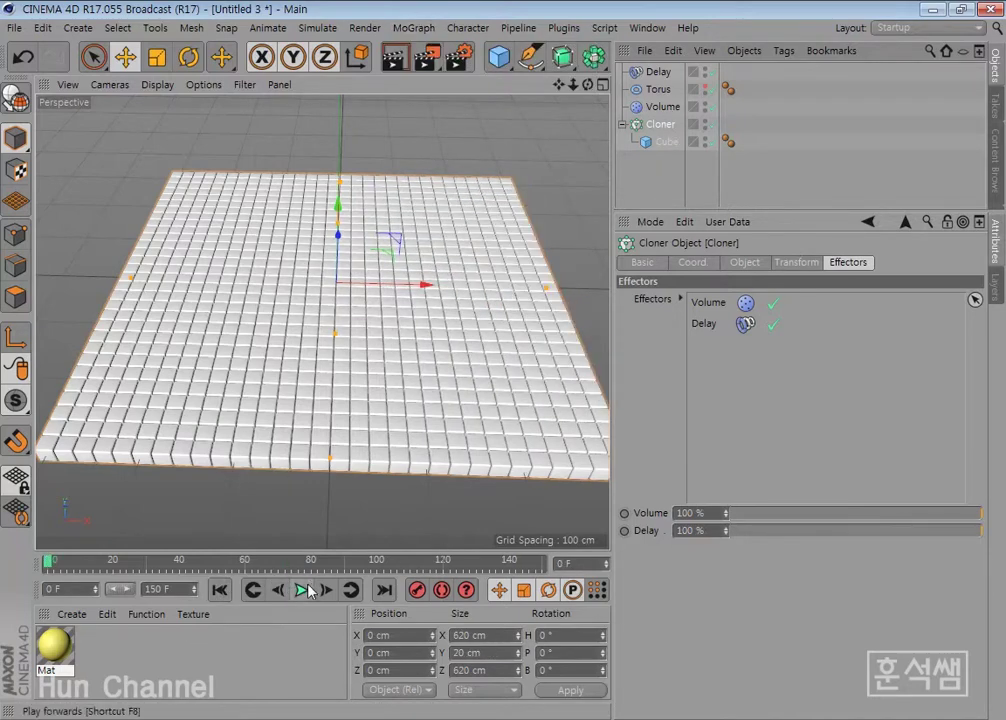
click(300, 590)
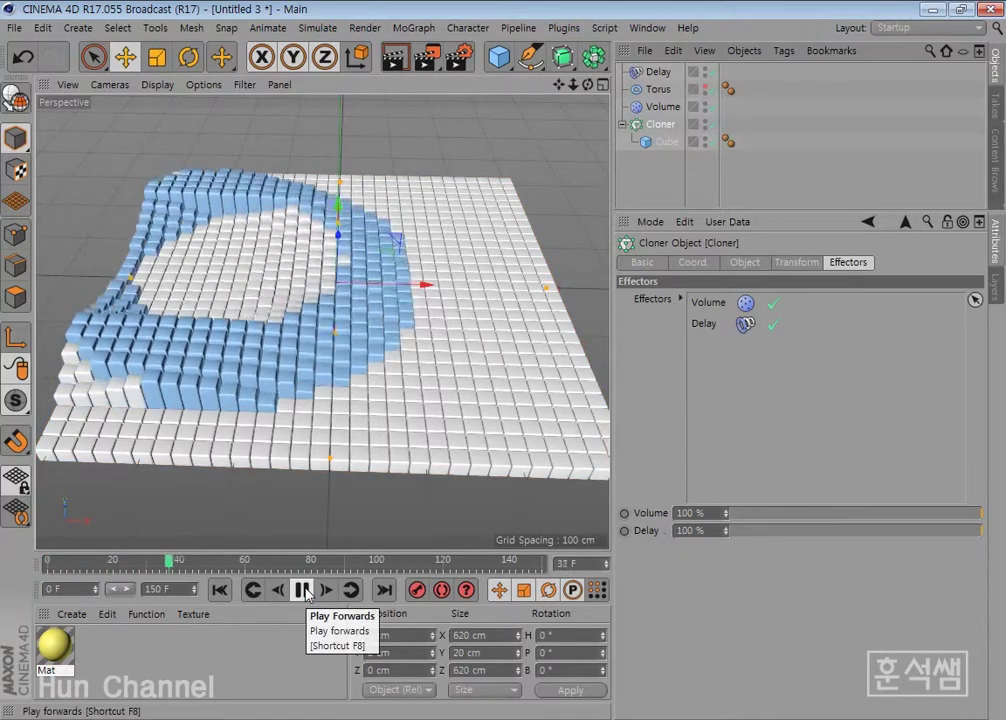
click(305, 592)
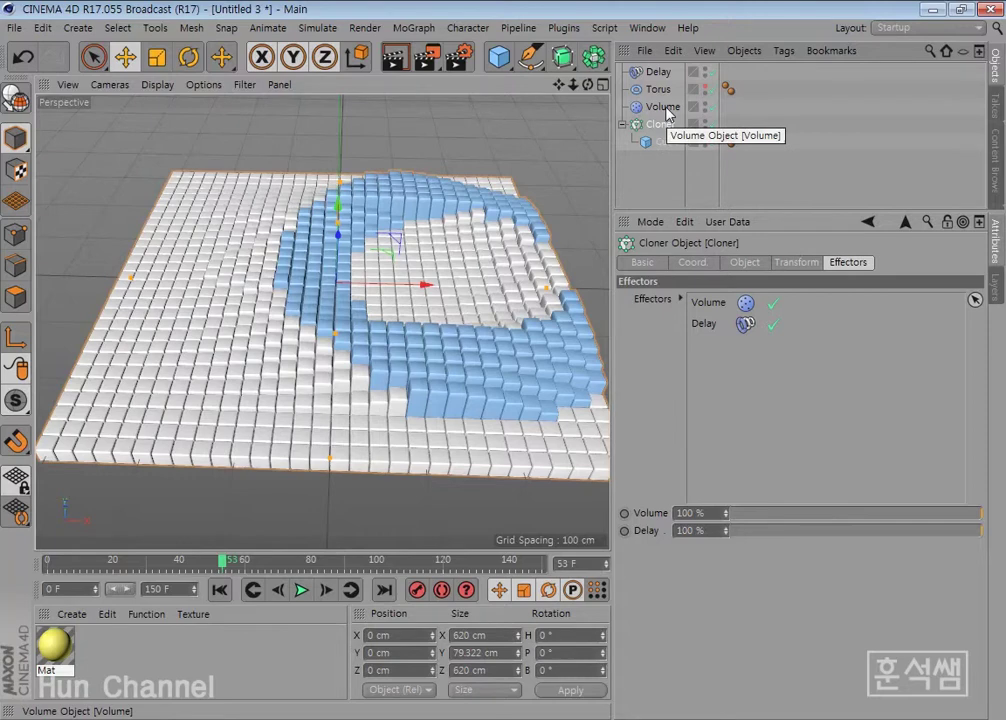
- Widen the viewport and orbit to a more frontal view of the cube grid
drag(624, 180, 680, 180)
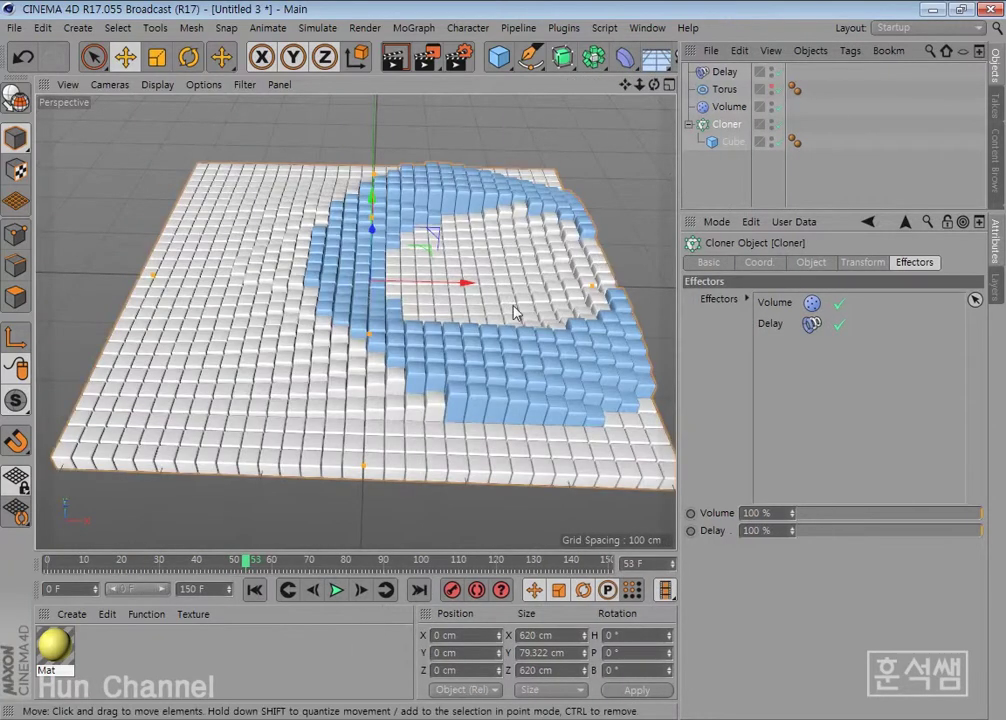
alt+drag(400, 325, 405, 407)
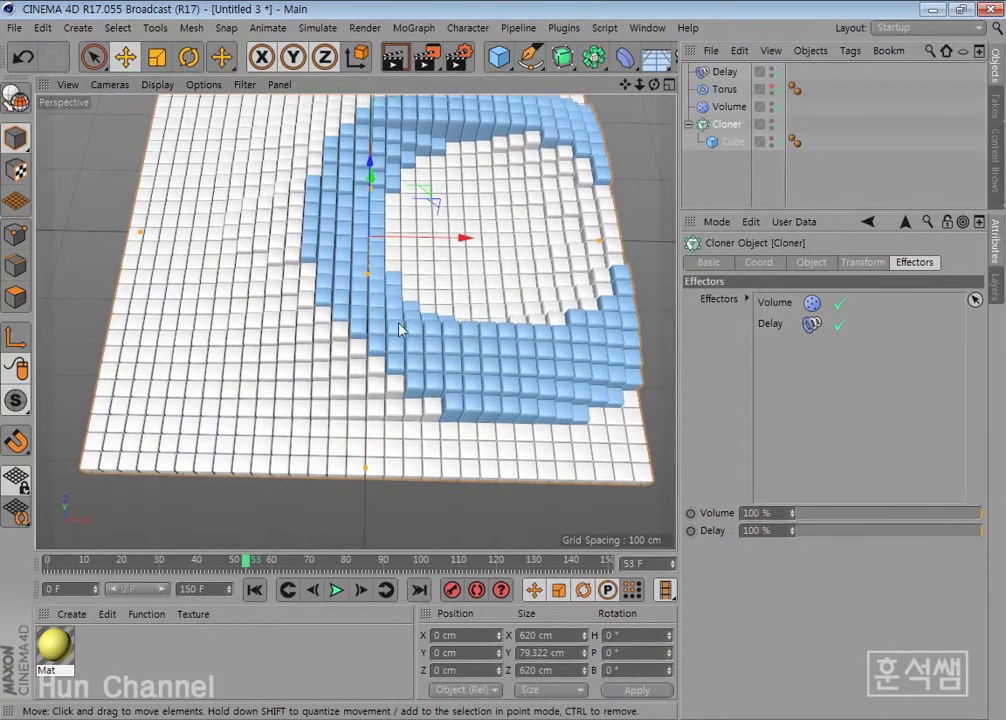
mouse_move(400, 330)
alt+mouse_down()
mouse_move(398, 397)
mouse_move(391, 352)
mouse_move(392, 375)
alt+mouse_up()
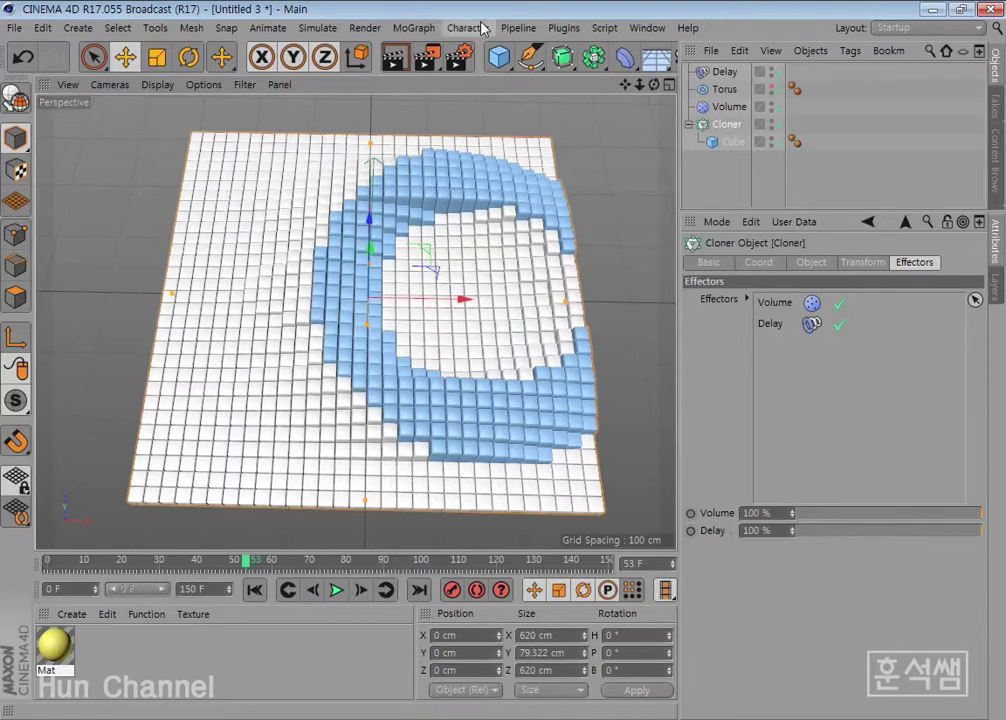
click(414, 28)
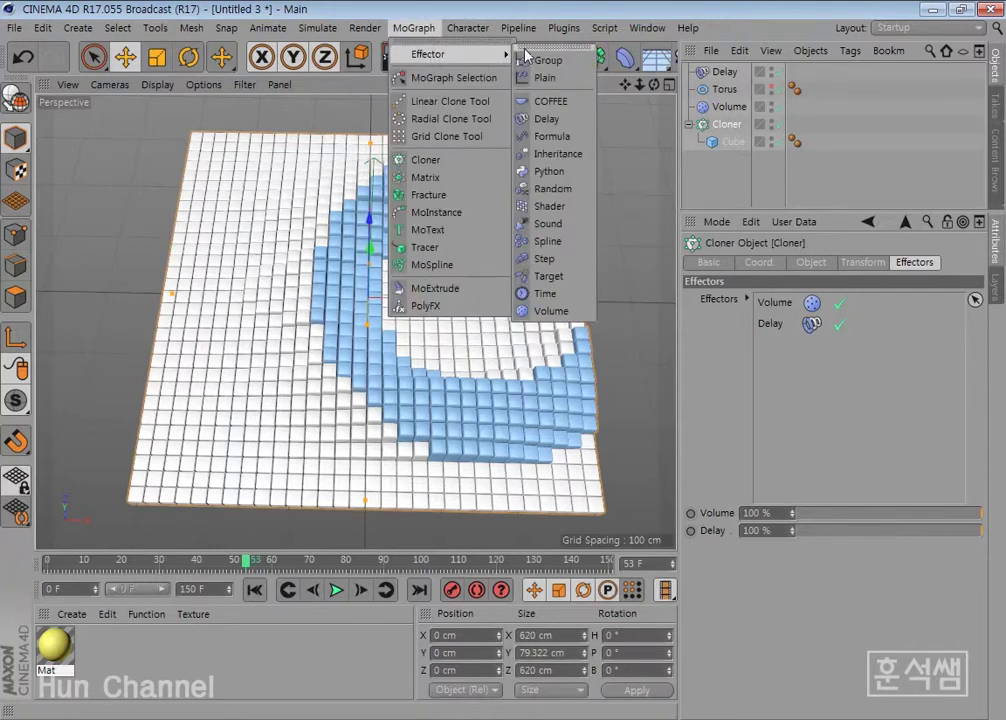
- Float the MoGraph Effector list as a palette and add a Shader effector from it
click(531, 54)
drag(531, 54, 627, 128)
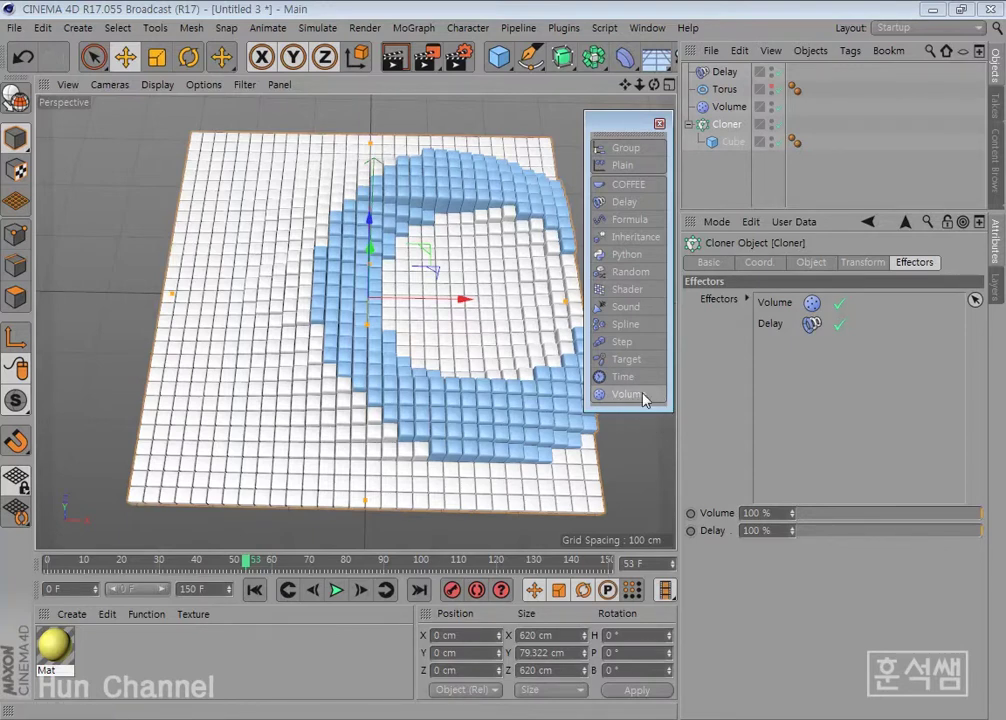
click(467, 29)
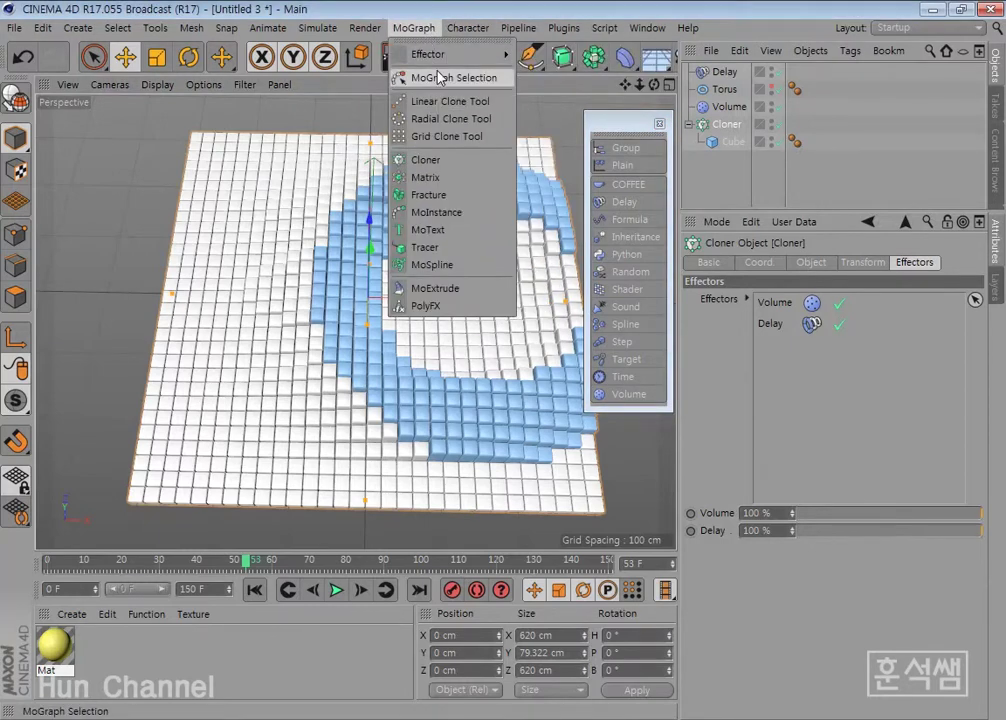
click(635, 123)
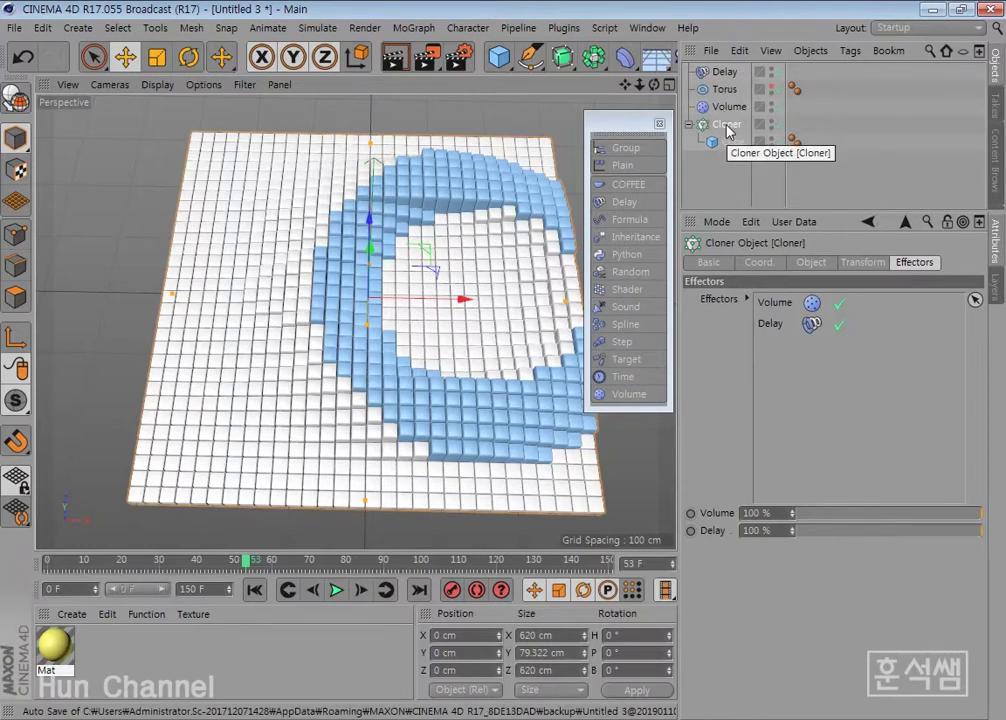
click(627, 289)
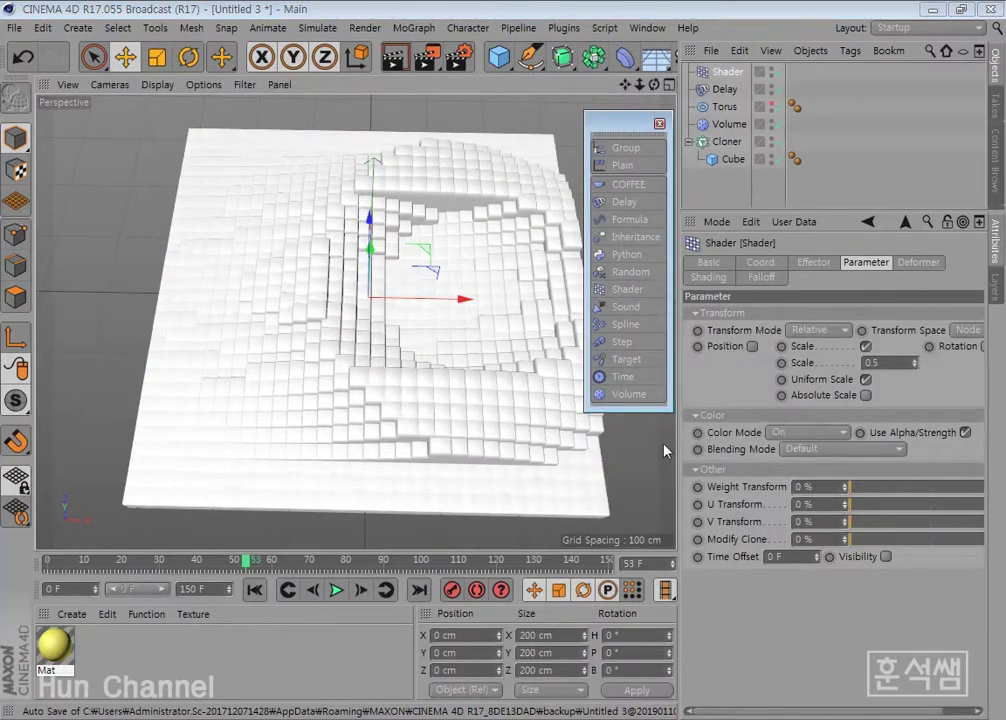
- Turn off the Shader effector's Scale parameter so it no longer scales the cubes
drag(678, 442, 613, 440)
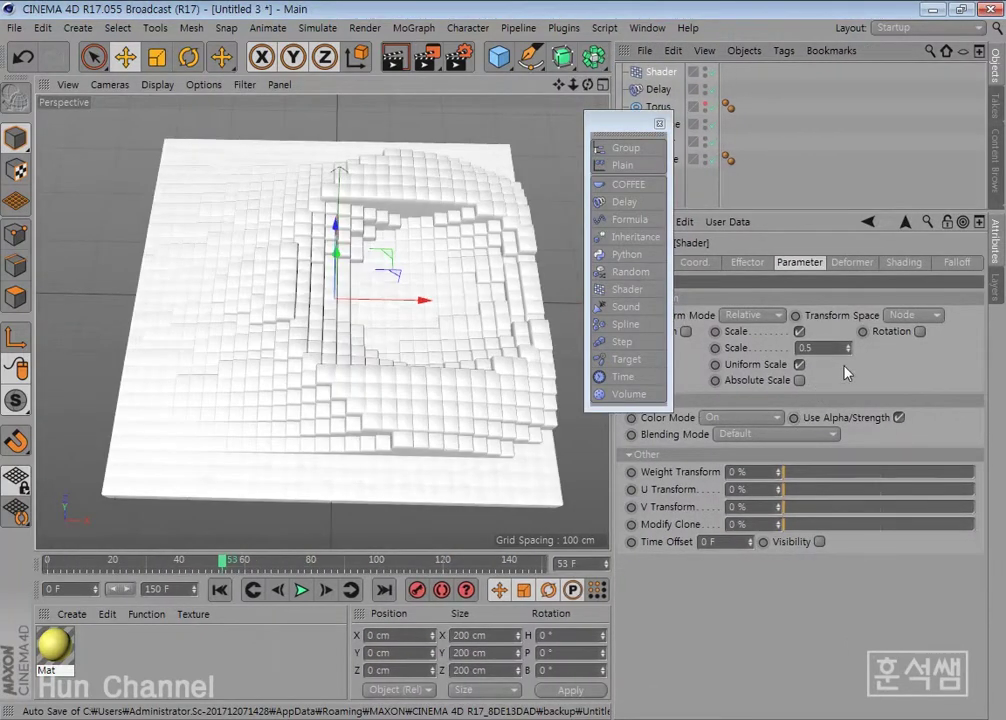
text(1.5)
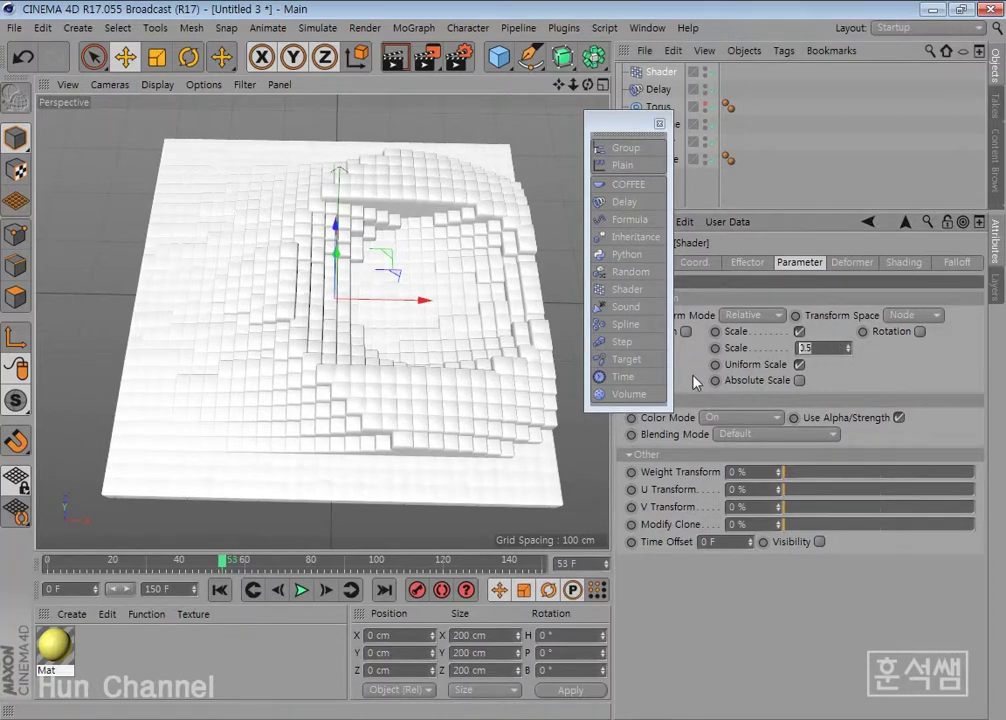
text(2.5)
click(799, 331)
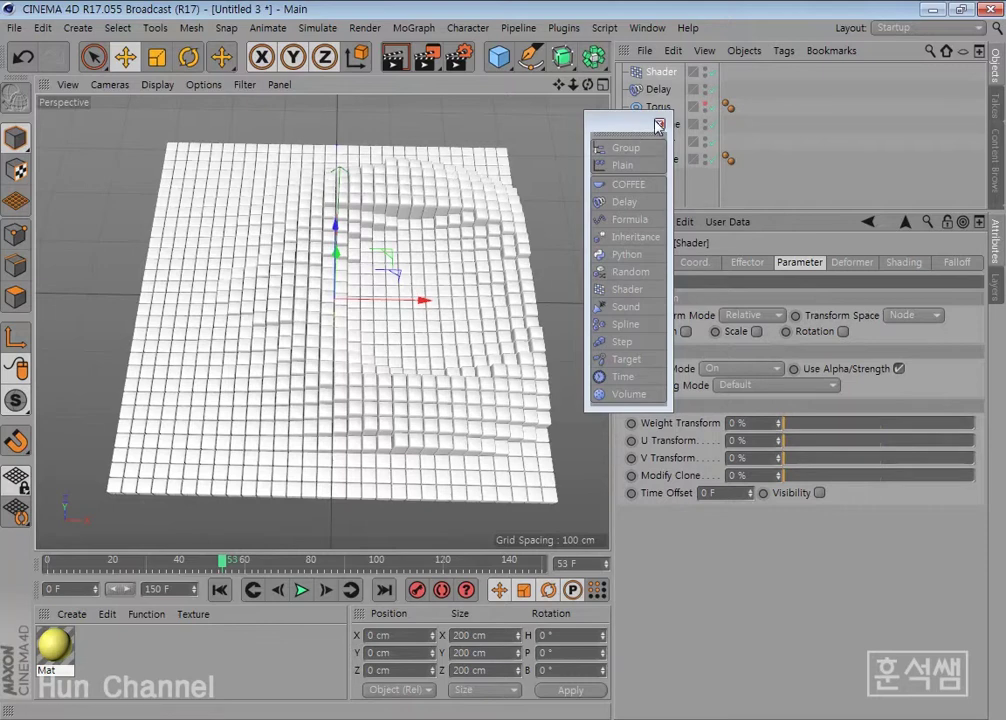
drag(638, 130, 562, 143)
- Set Color Mode to User Defined, disable Use Alpha/Strength, and tint the colour green
click(727, 370)
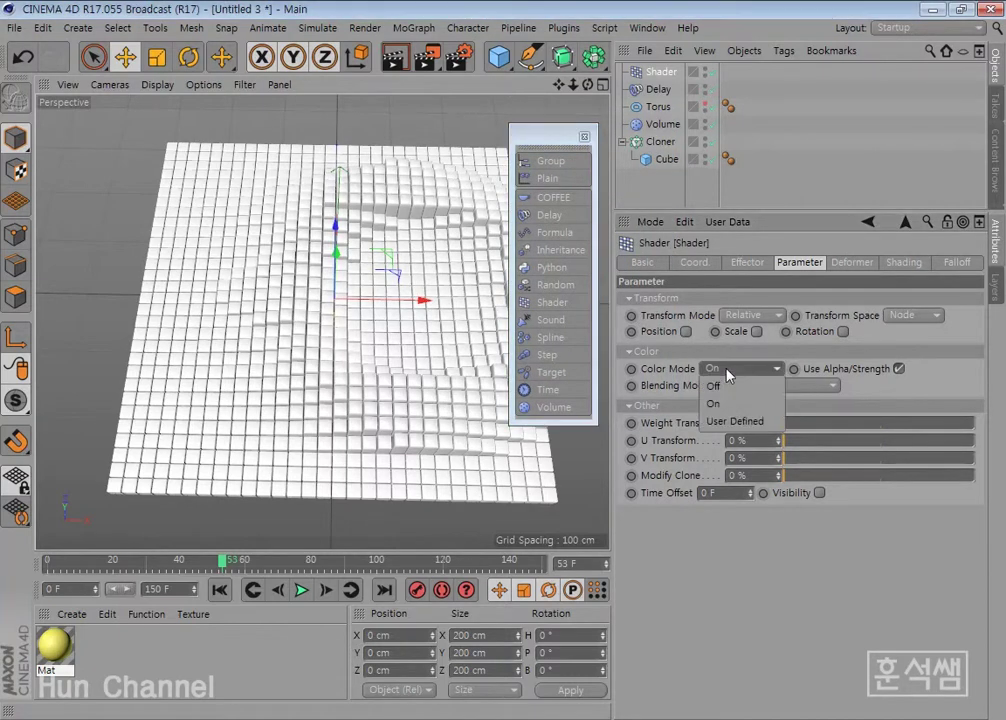
click(735, 421)
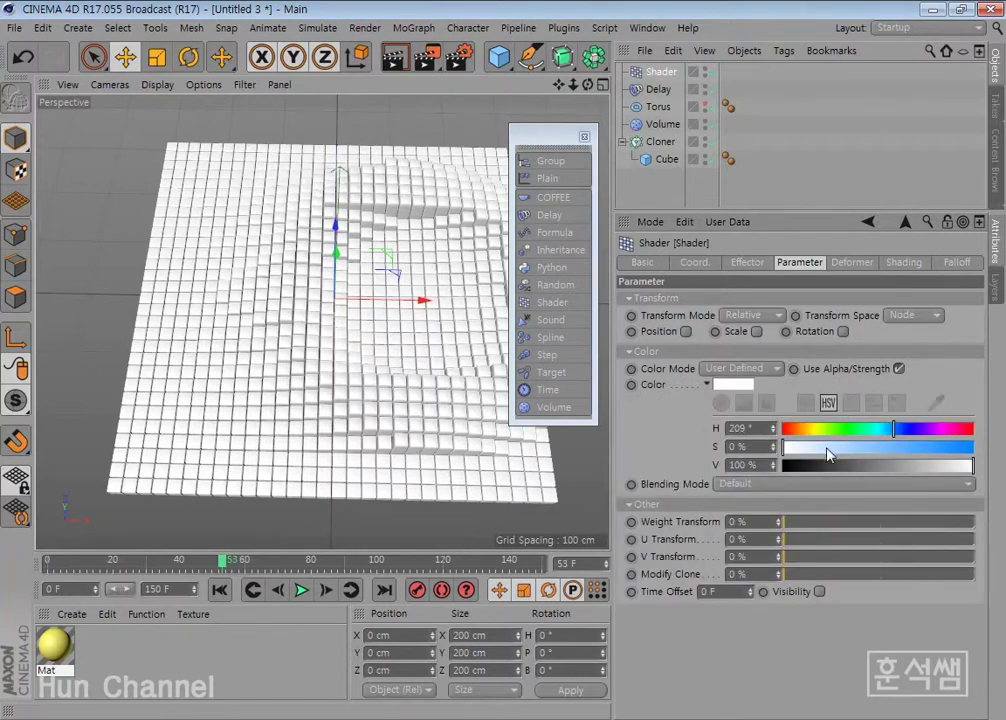
drag(829, 455, 878, 451)
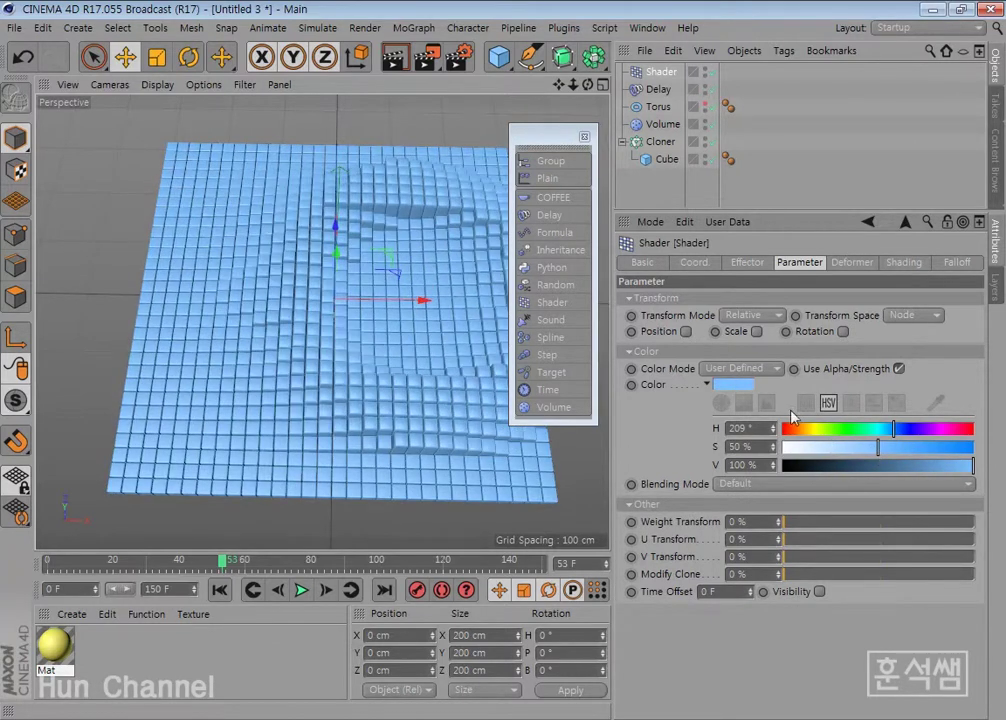
click(900, 369)
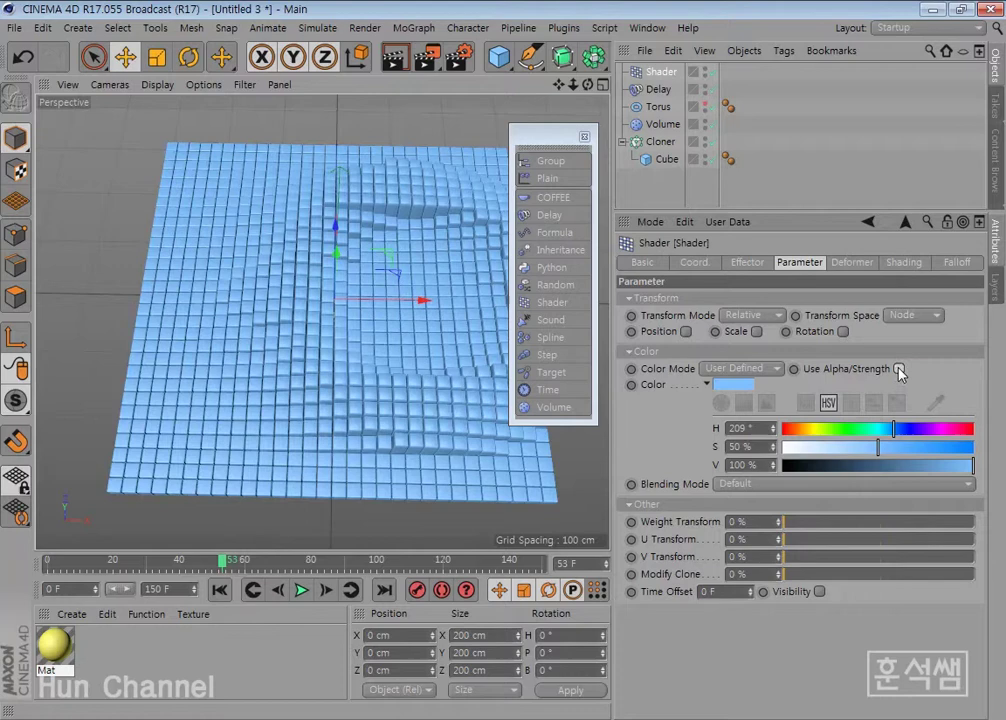
click(877, 455)
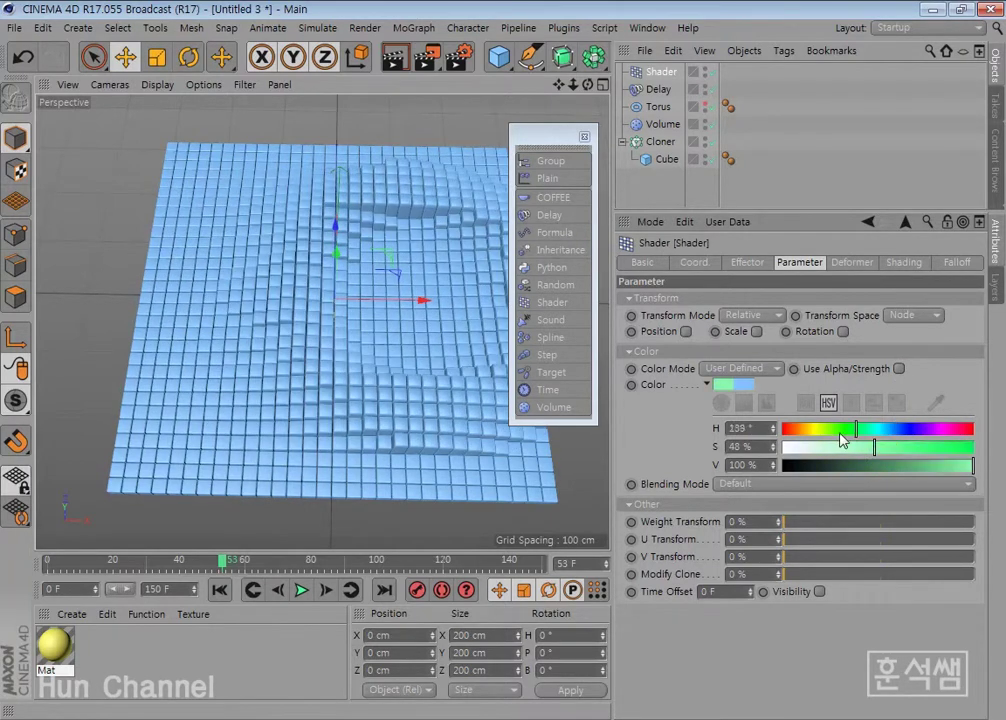
drag(842, 430, 842, 436)
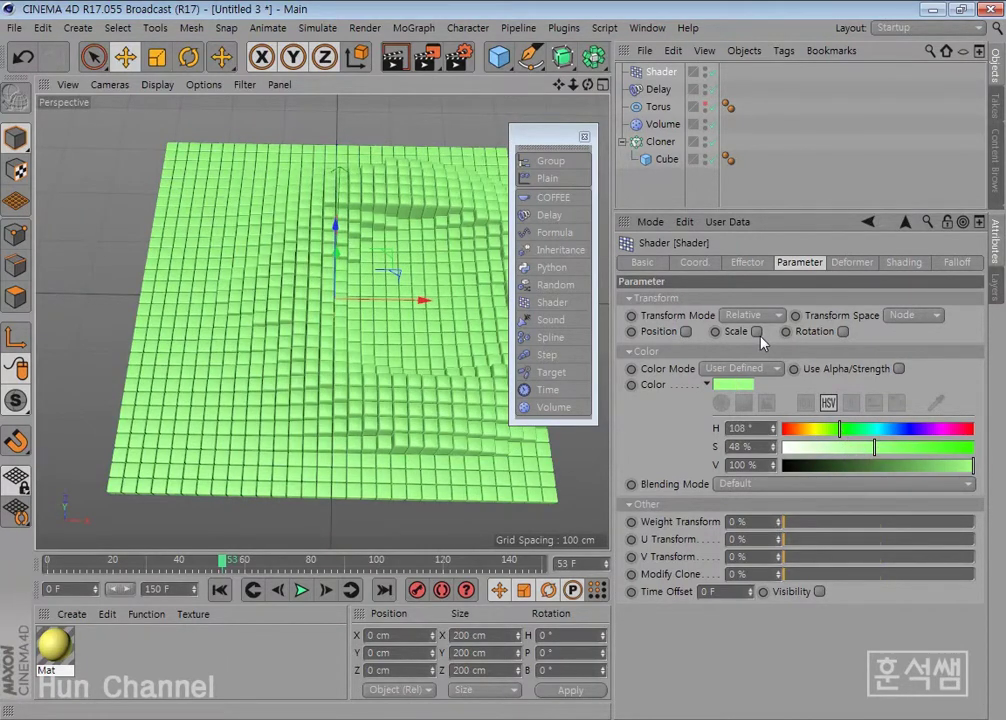
- Briefly try Color Mode On, then restore the user-defined light green (H 108°, S 48%, V 100%)
drag(795, 213, 796, 256)
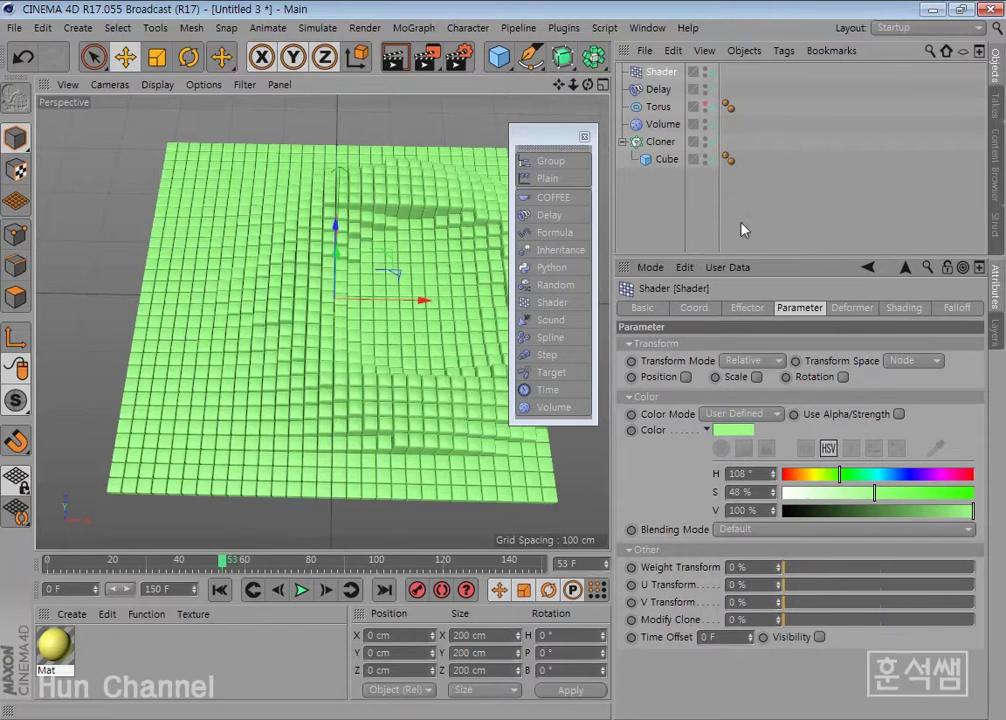
click(775, 414)
click(762, 449)
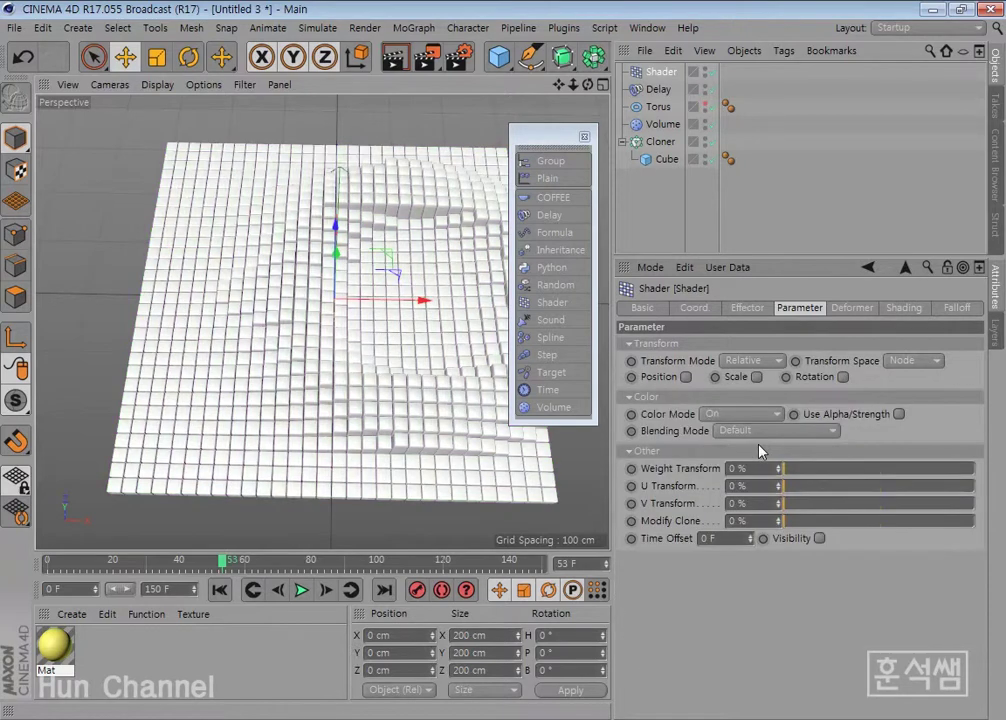
click(770, 413)
click(764, 466)
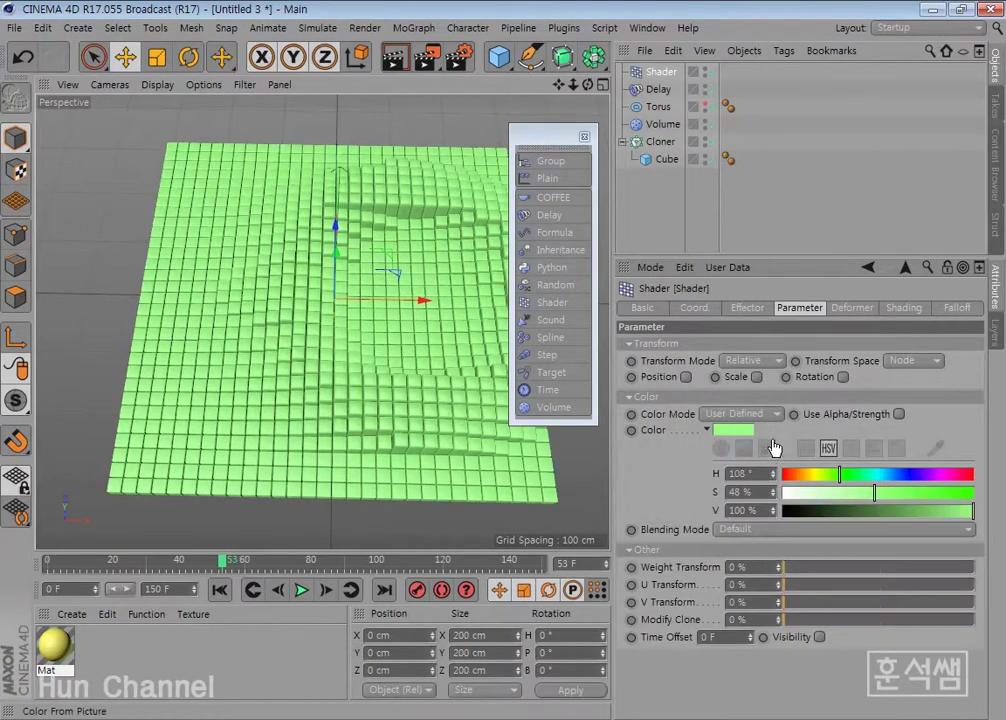
click(707, 430)
click(707, 430)
- Try Subtract and Add blending, then set the Shader's Blending Mode to Multiply
click(756, 536)
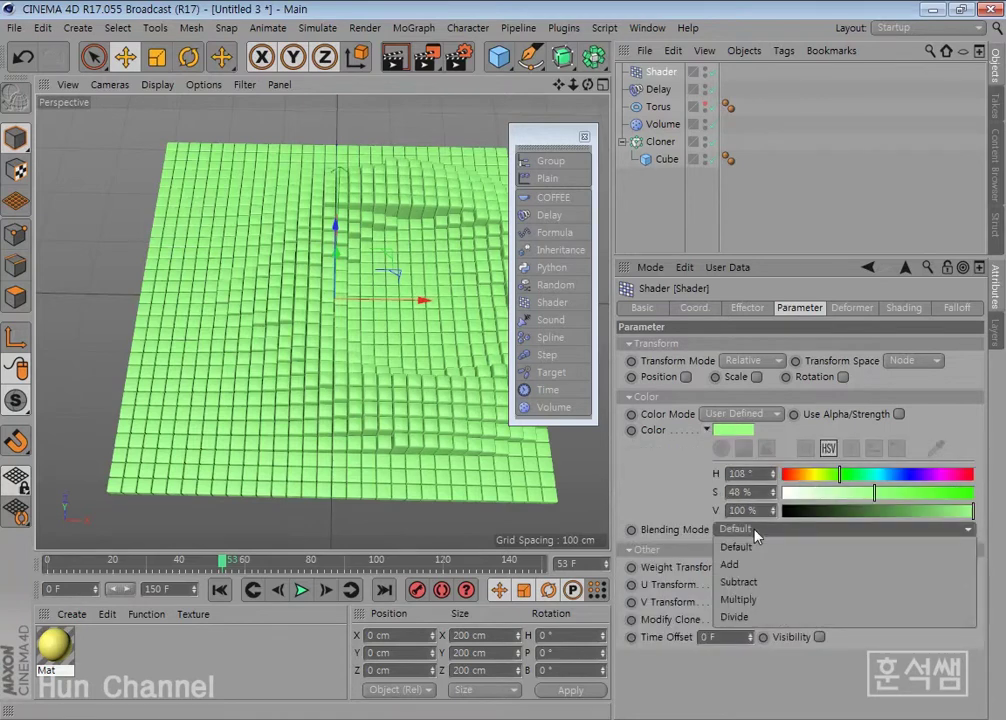
click(757, 583)
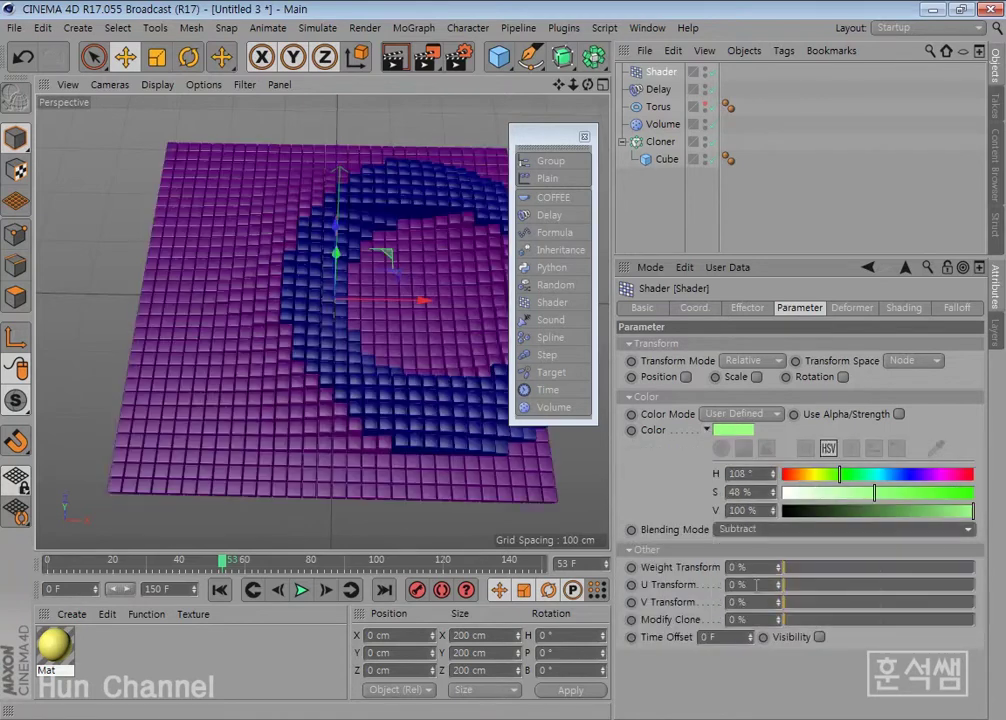
click(756, 540)
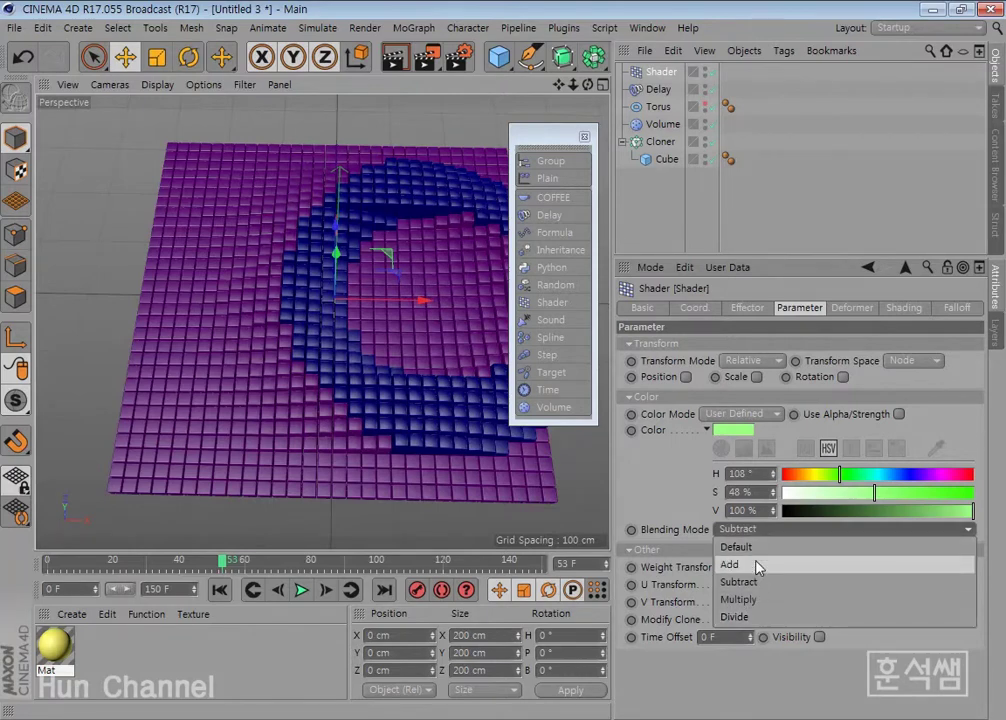
click(757, 566)
click(759, 540)
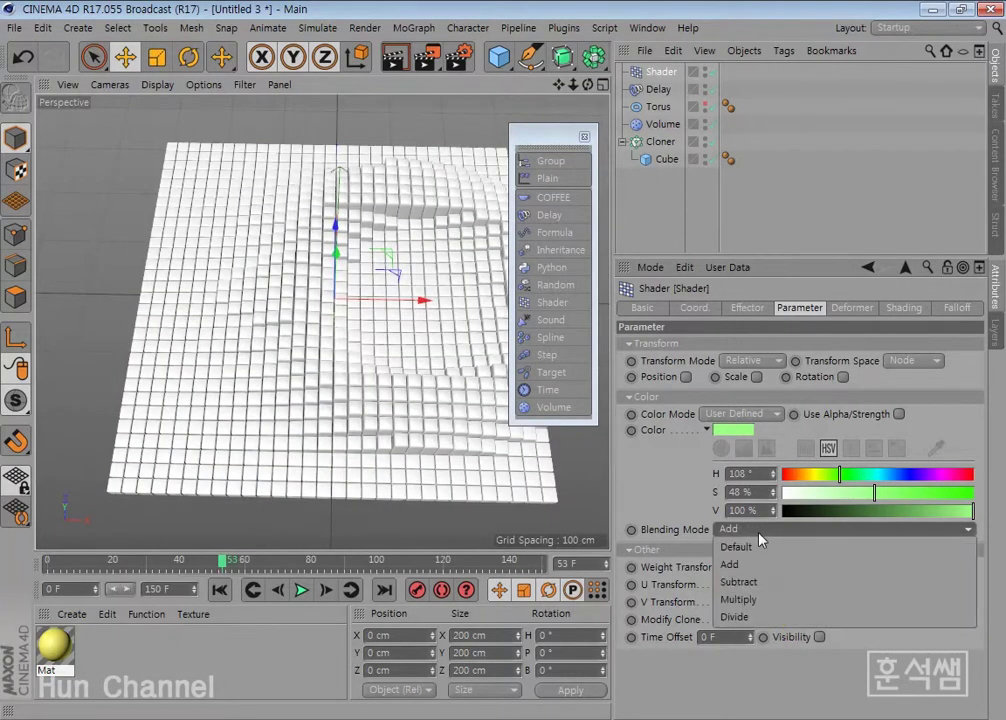
click(758, 601)
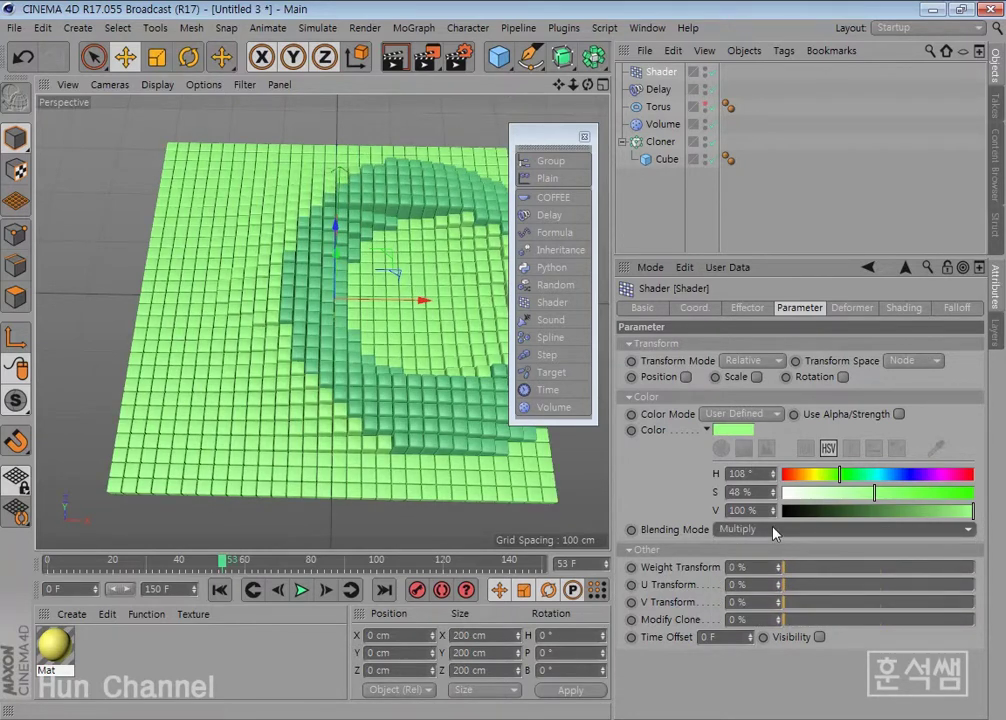
- Keep Multiply blending and lower the green saturation to 46%
click(777, 414)
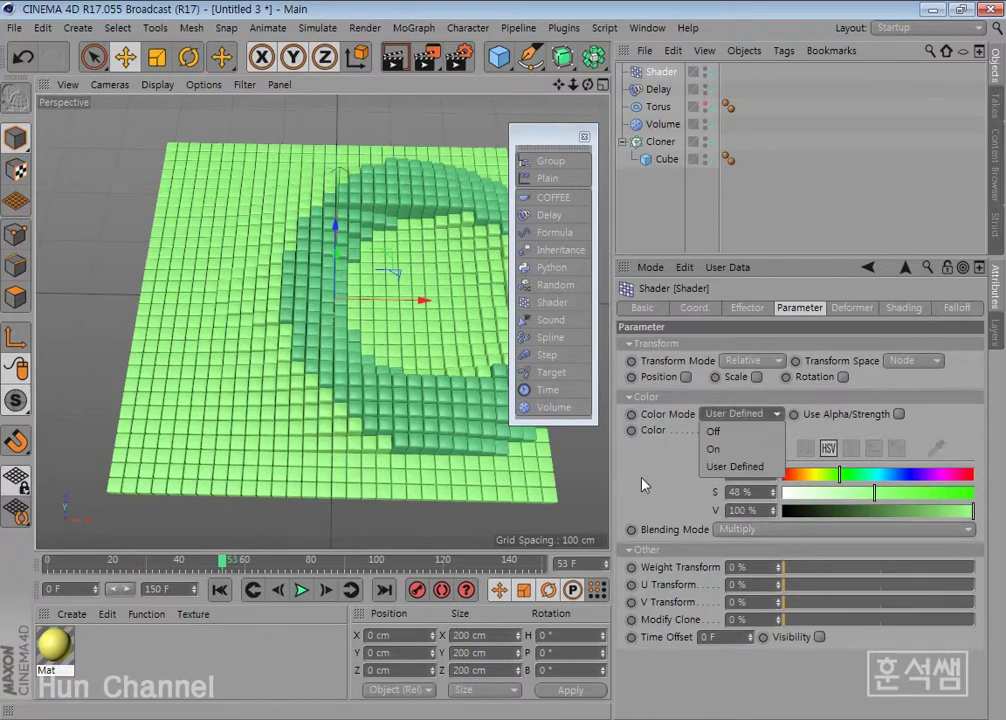
click(757, 535)
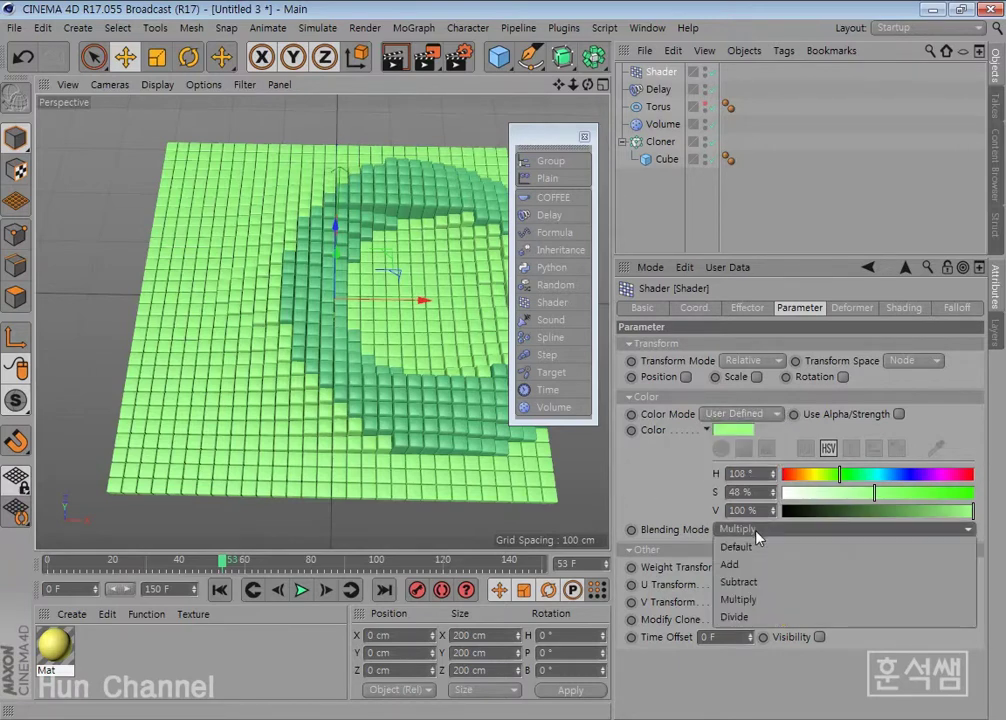
click(659, 493)
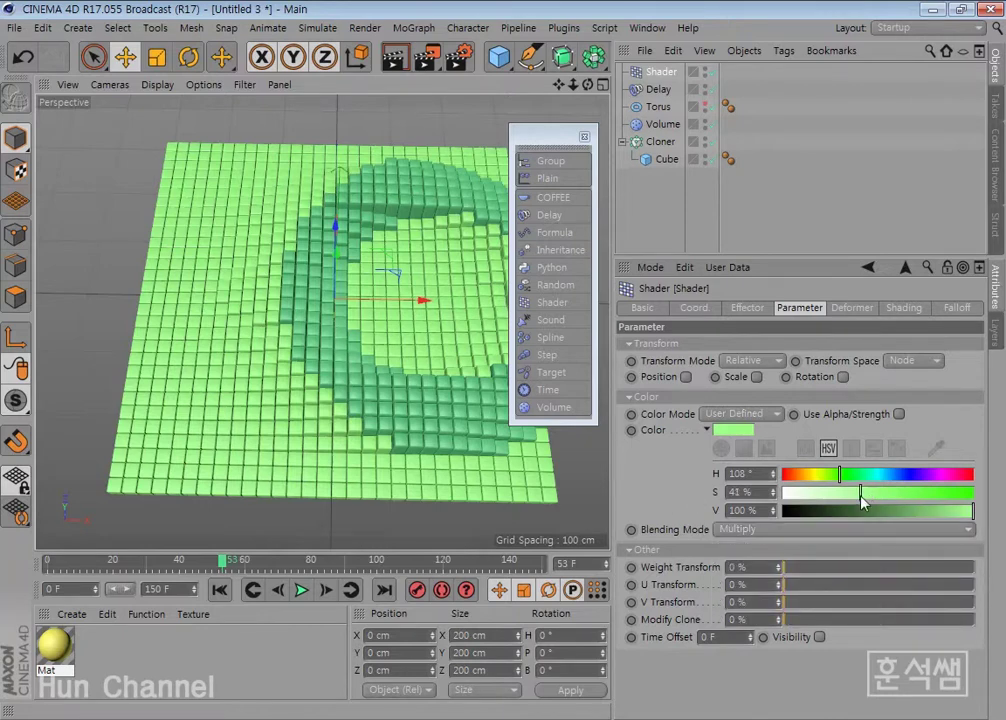
drag(857, 497, 858, 495)
- Drag Shader to the top of the Cloner's effector list, above Volume and Delay
click(666, 127)
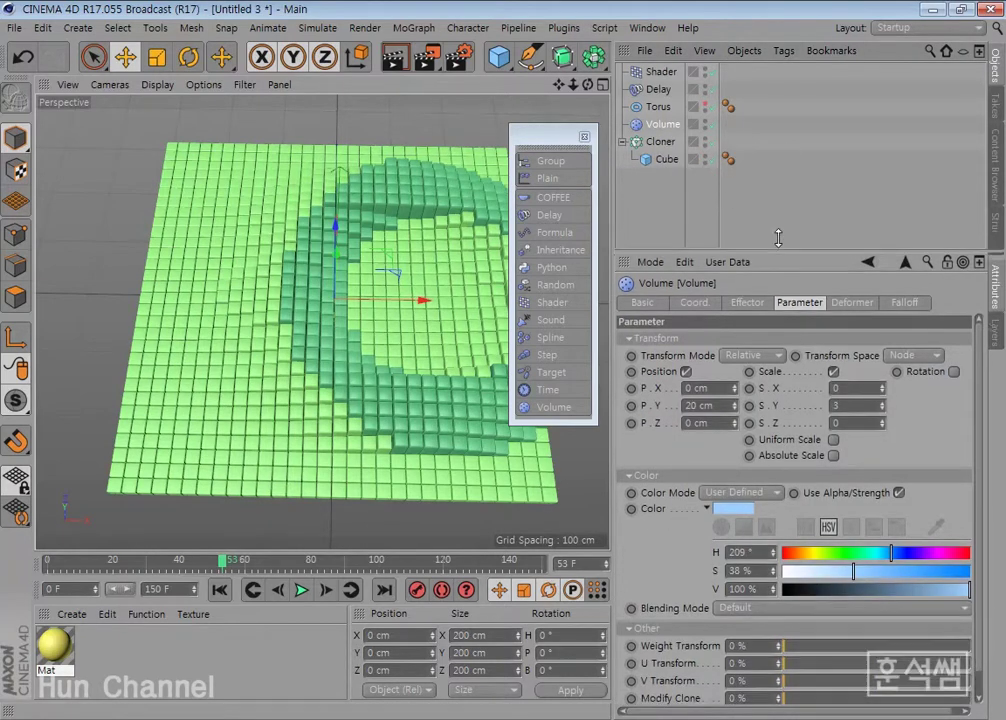
drag(880, 257, 880, 233)
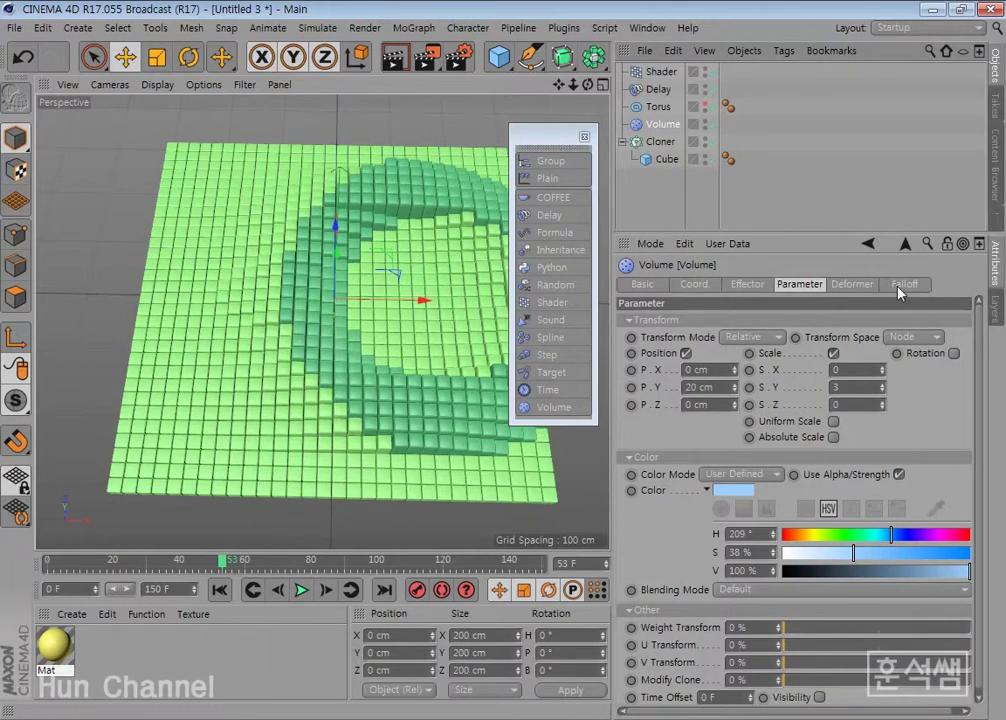
click(660, 142)
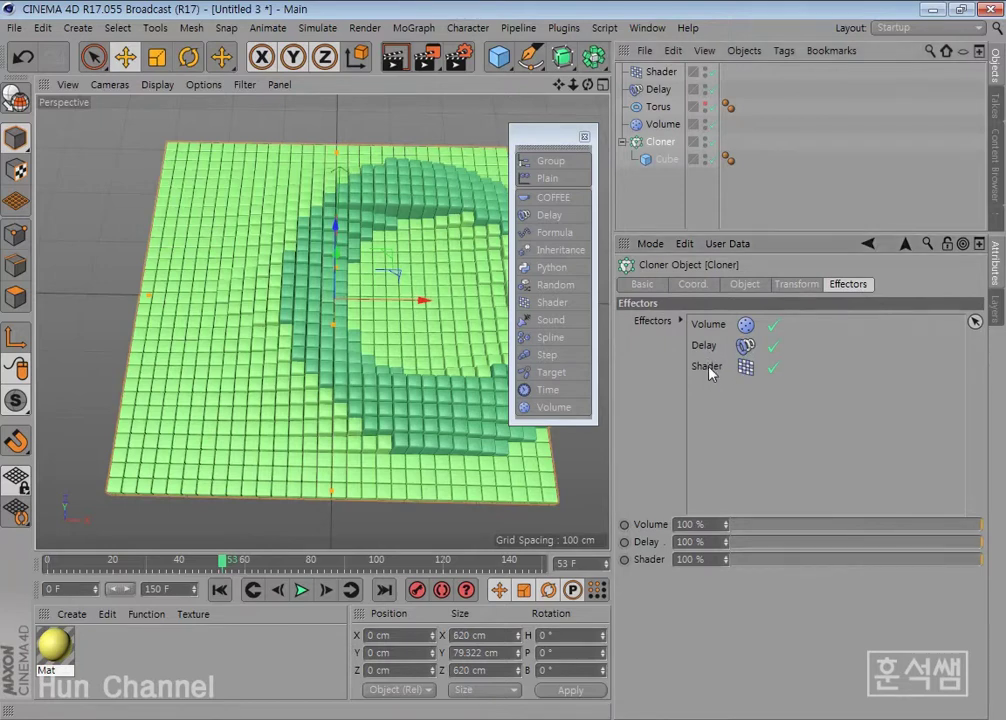
drag(709, 370, 716, 322)
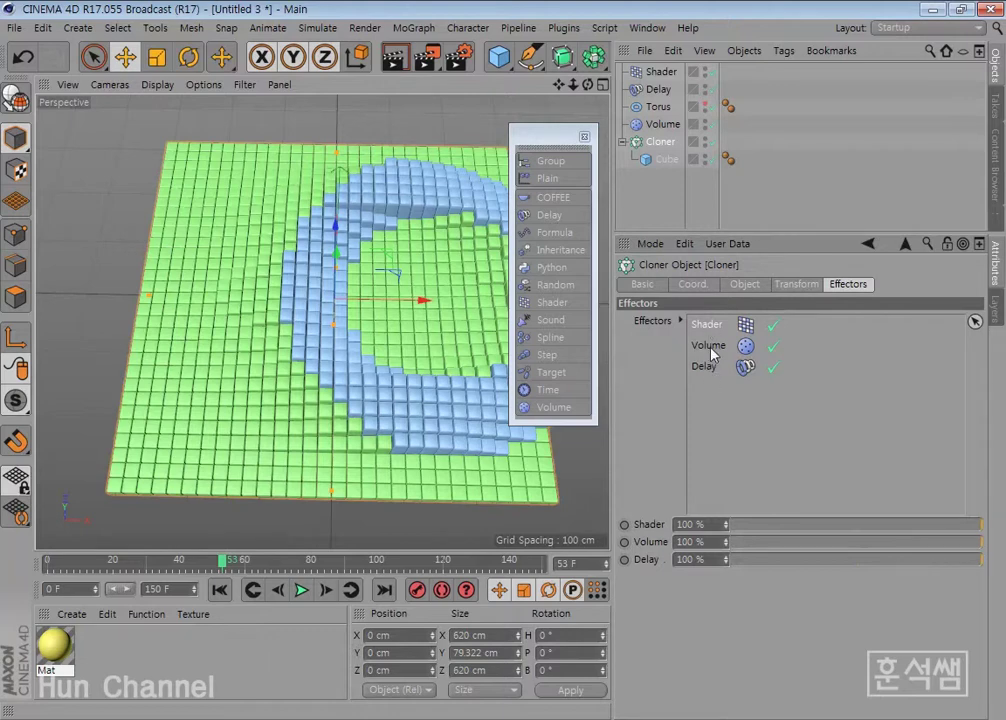
- Slightly adjust the Volume effector's ring colour saturation, then check the Cloner's effector list
click(662, 124)
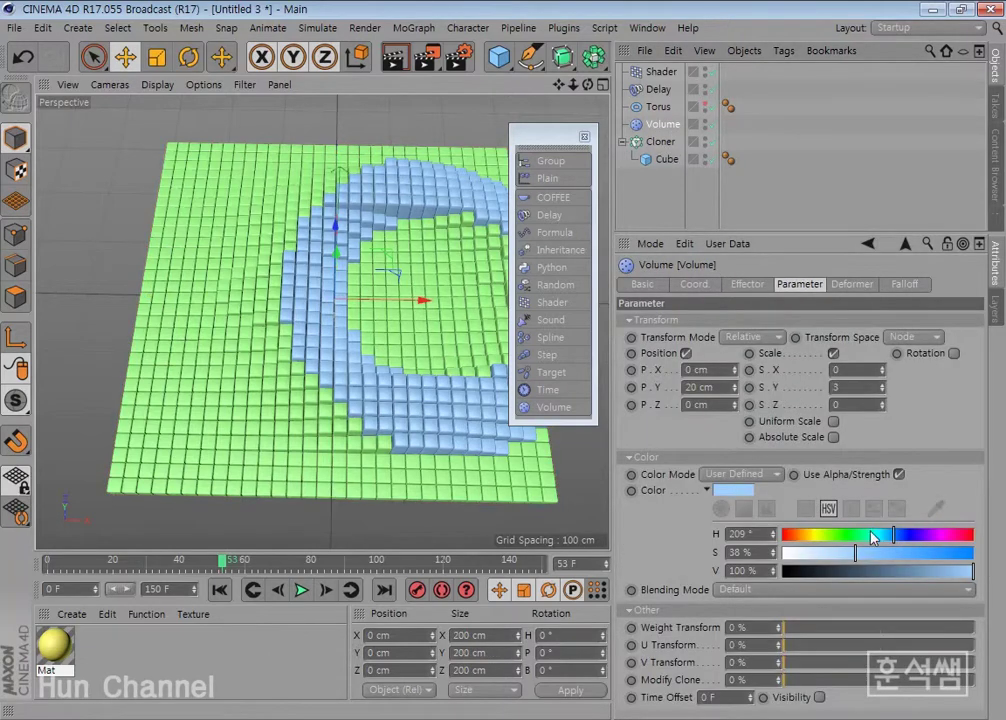
click(868, 554)
drag(868, 553, 866, 554)
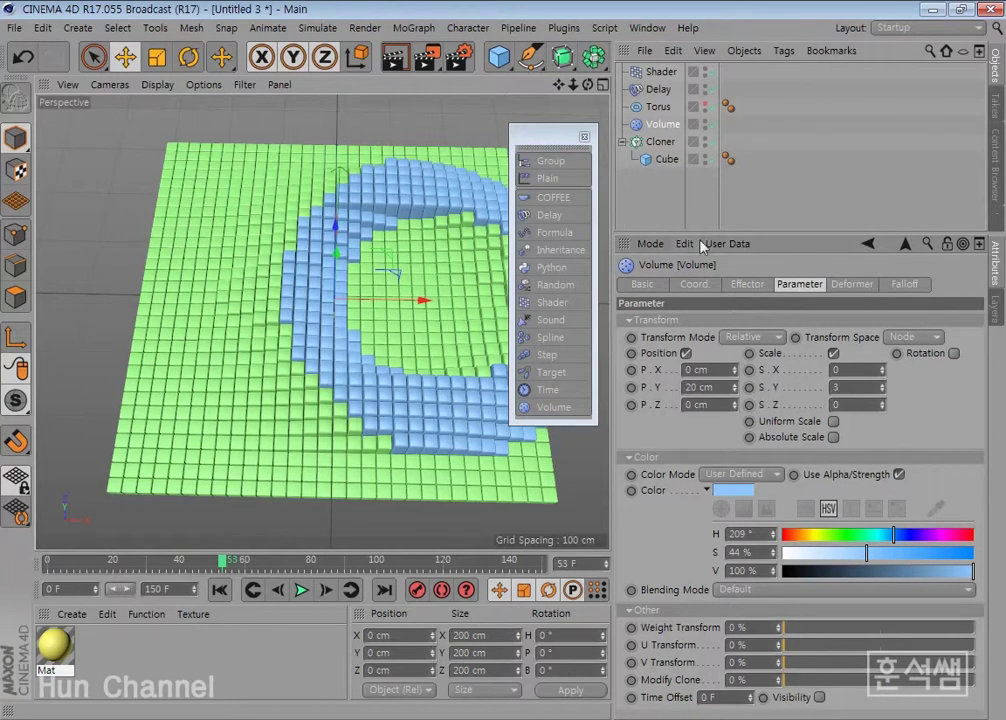
click(664, 142)
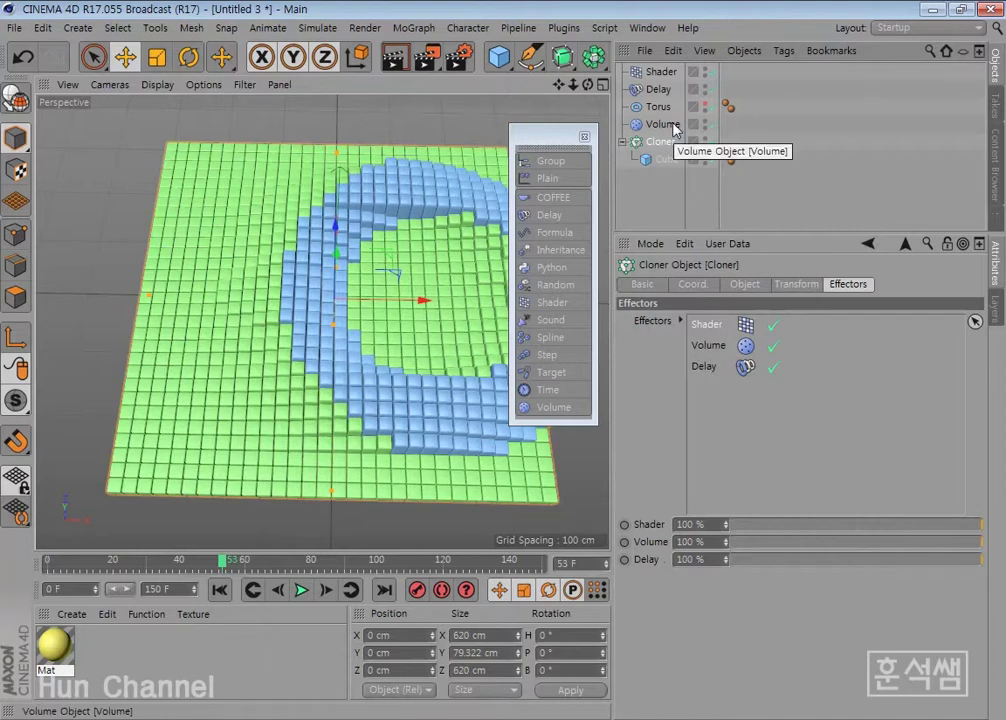
- Shift the Shader hue from 108° to 92° and raise the Volume blue saturation to 57%
click(660, 72)
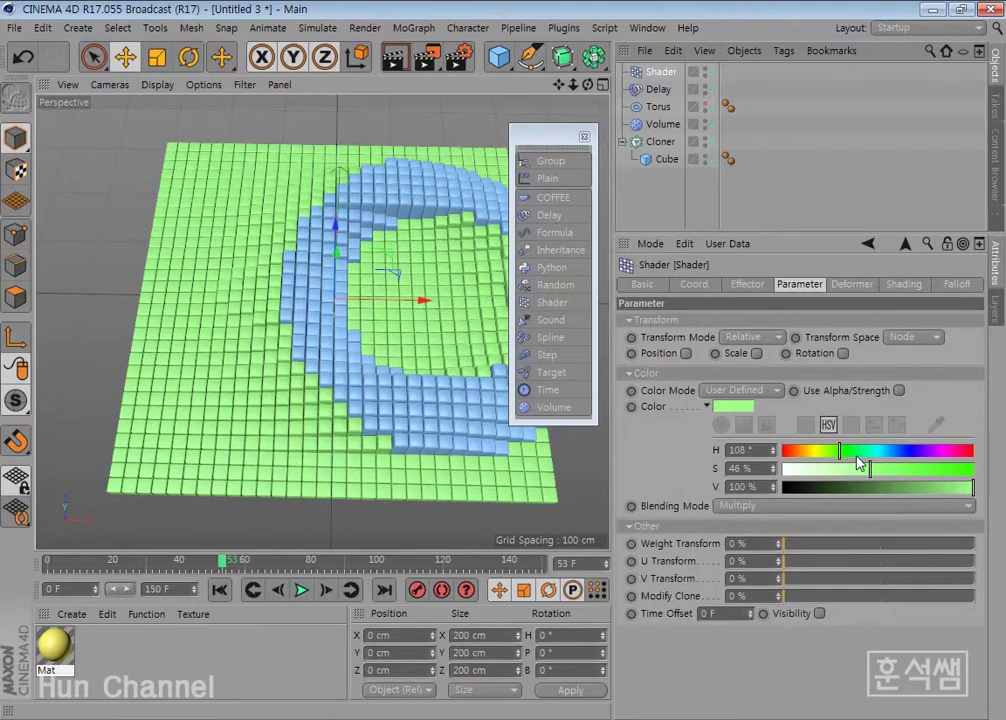
drag(840, 455, 838, 456)
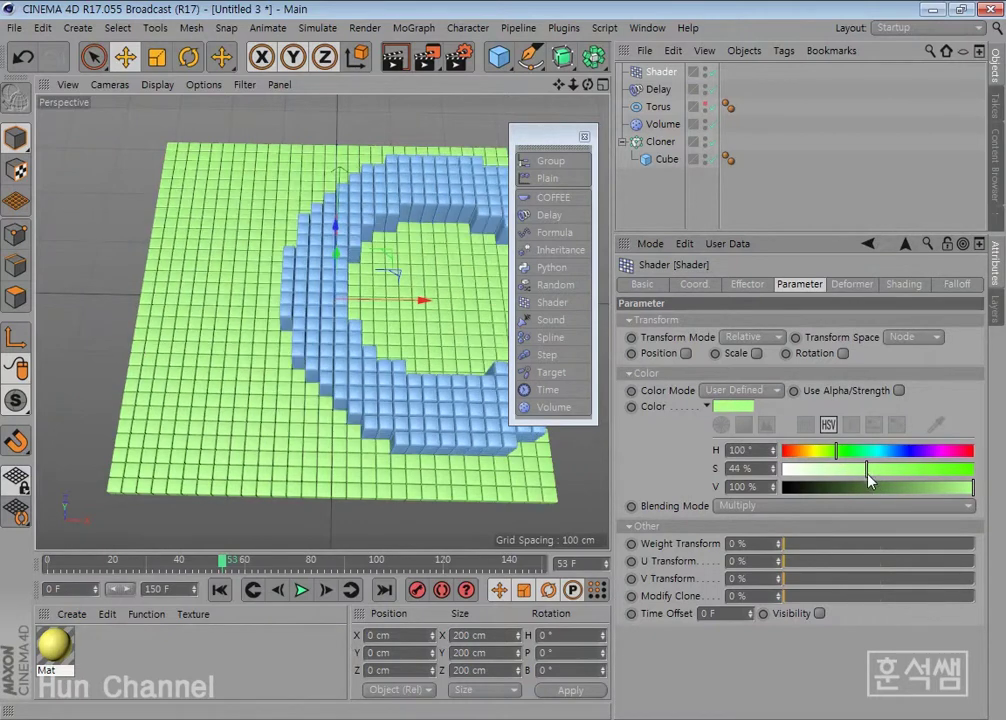
drag(822, 451, 831, 456)
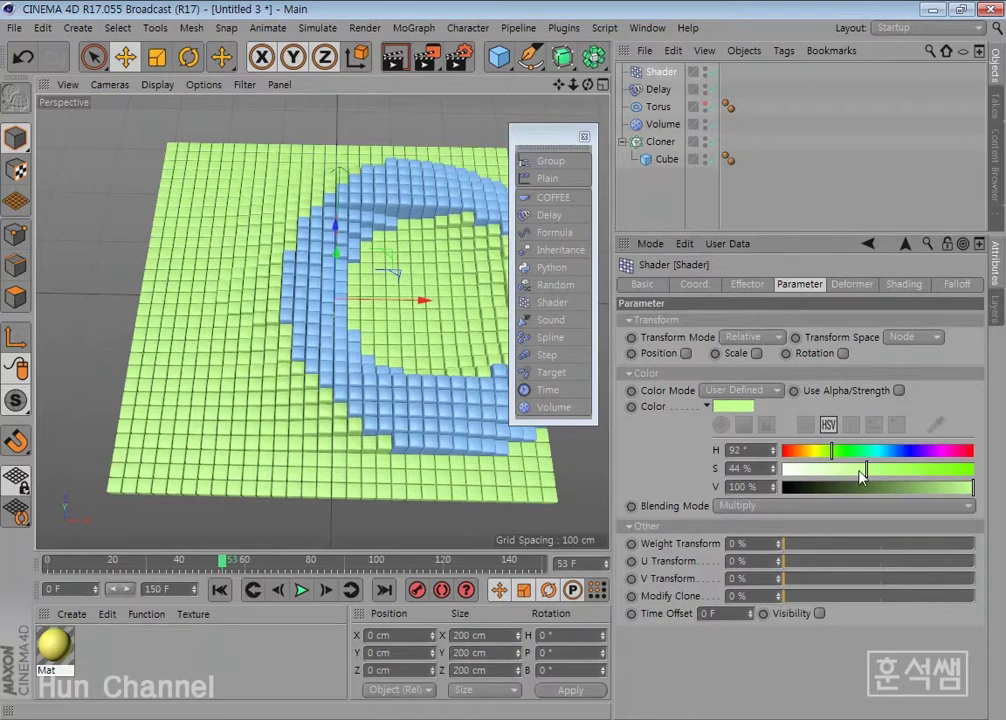
click(665, 127)
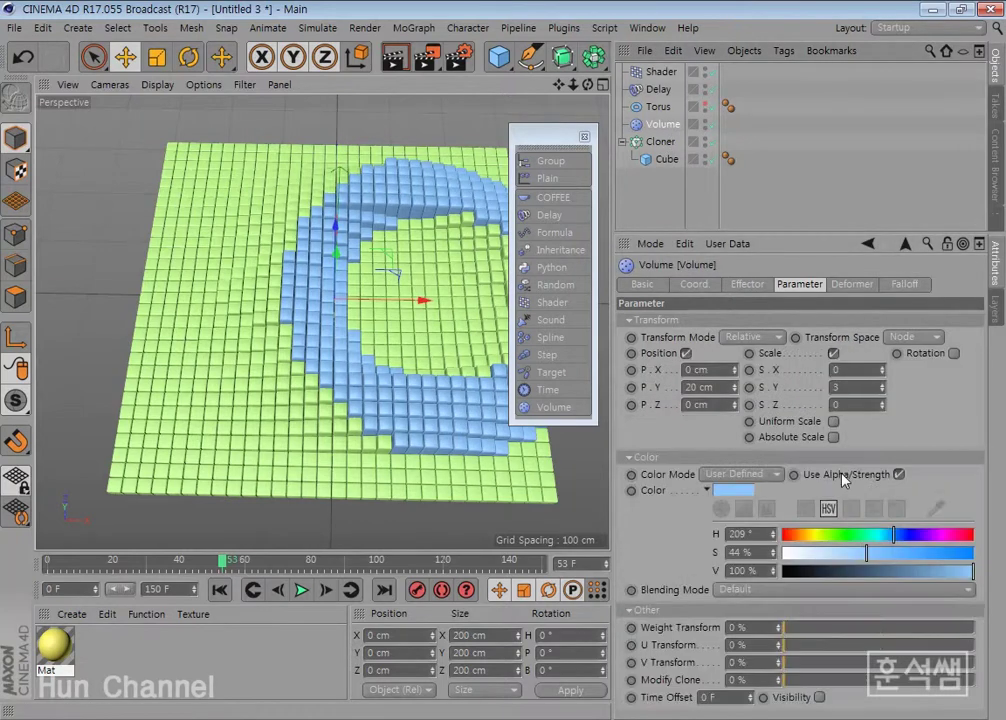
drag(883, 562, 891, 560)
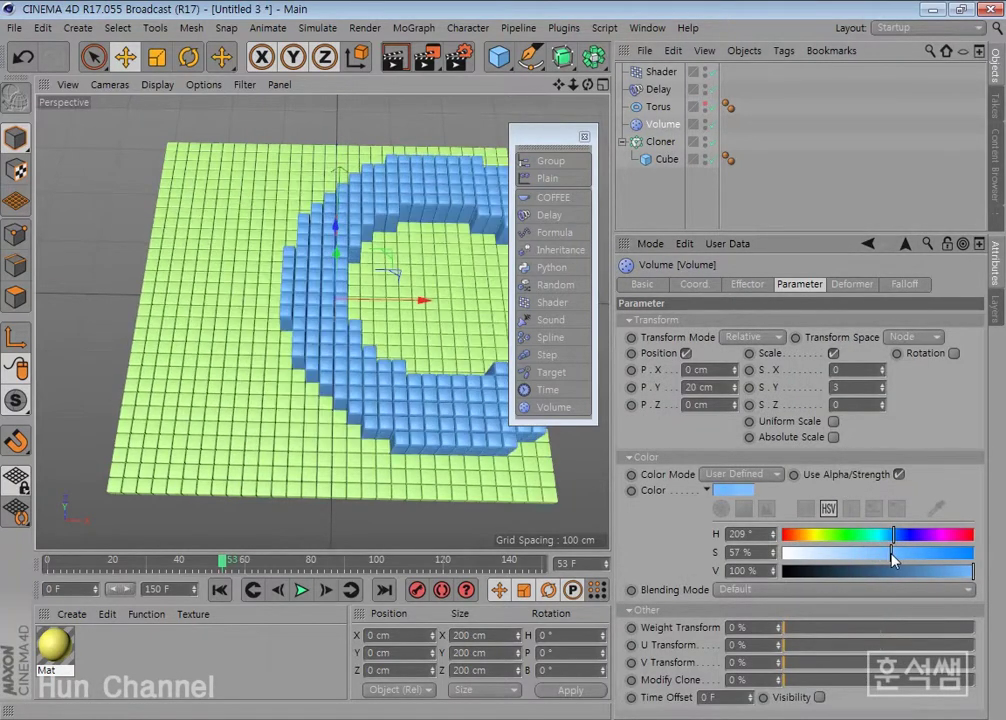
- Play the animation, pause at frame 40, then select the Delay and Volume effectors
click(220, 590)
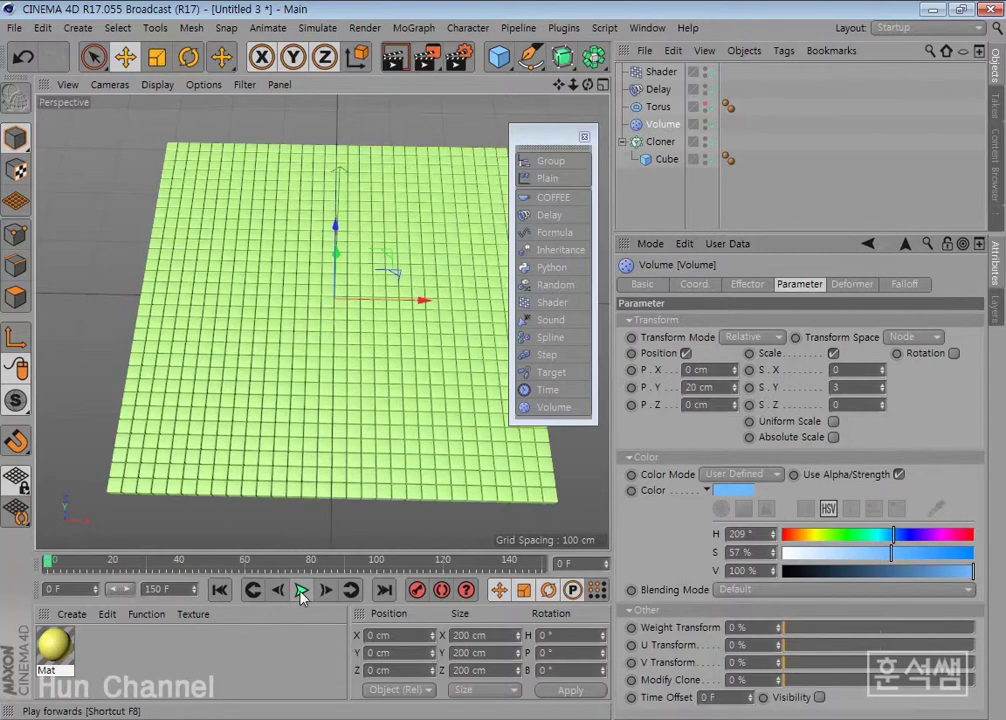
click(301, 590)
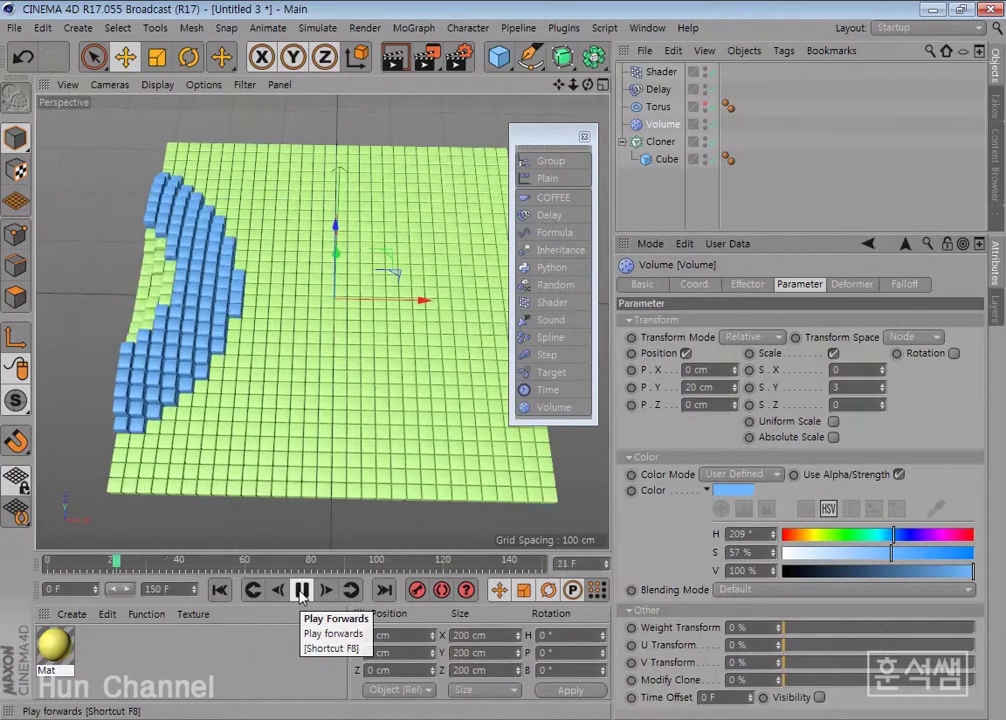
click(301, 590)
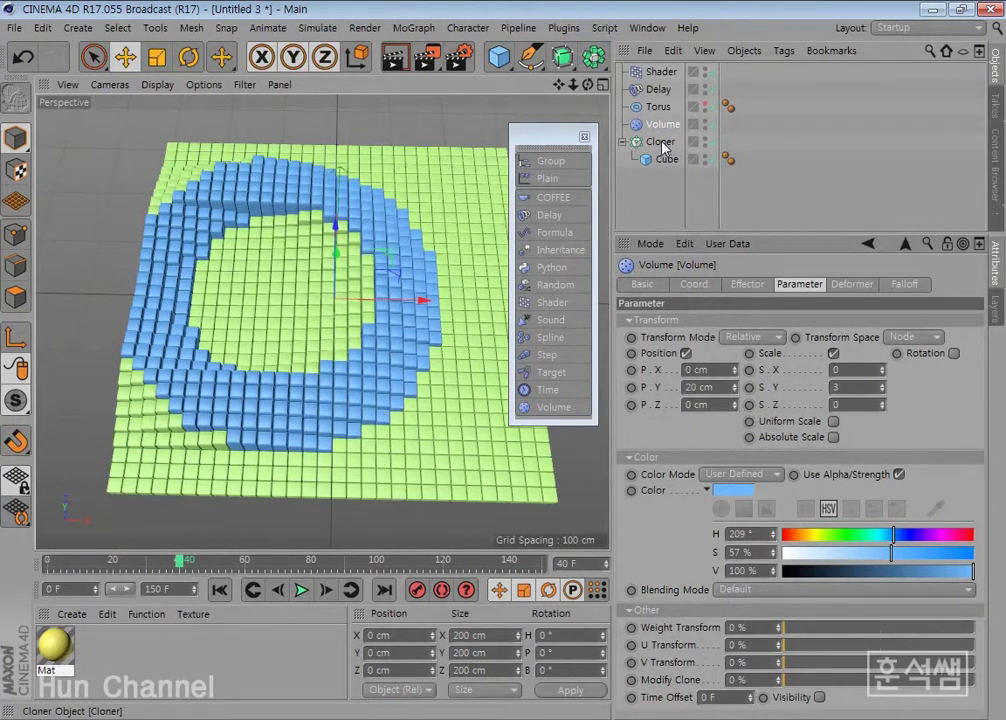
click(658, 89)
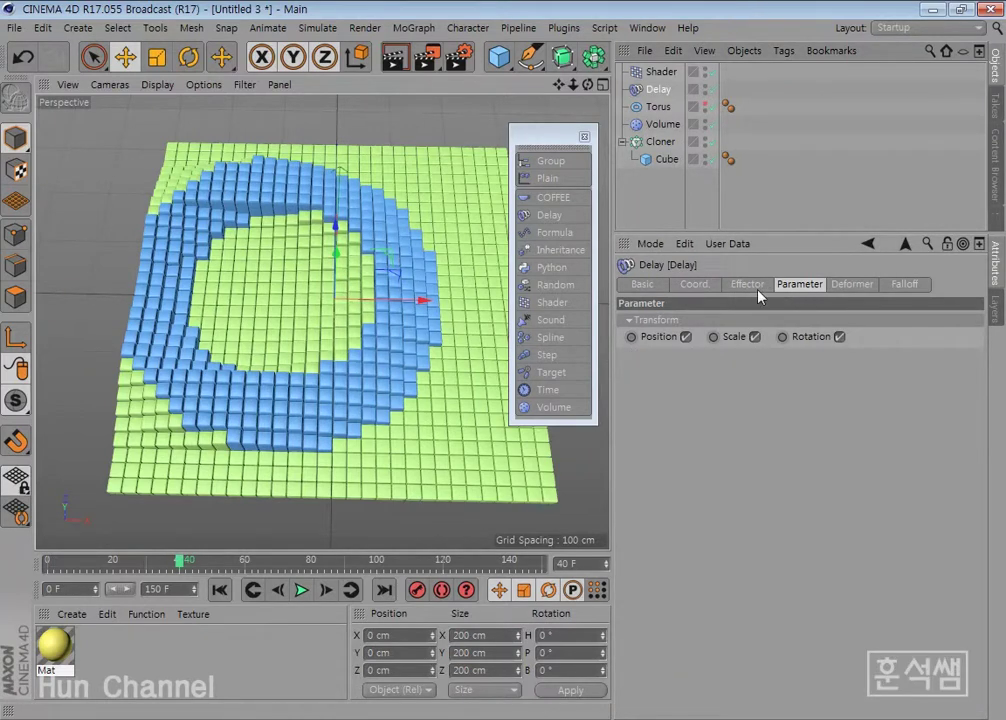
click(658, 125)
- Try moving Delay and Shader around the Cloner's effector list, ending with Shader, Volume, Delay
click(660, 141)
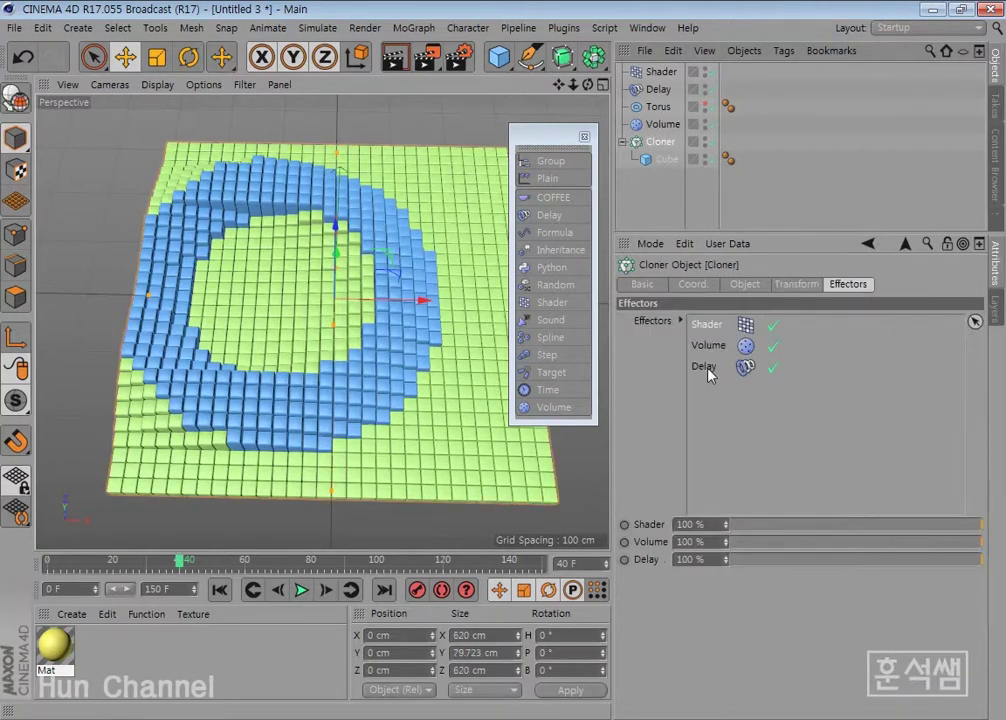
drag(706, 368, 712, 347)
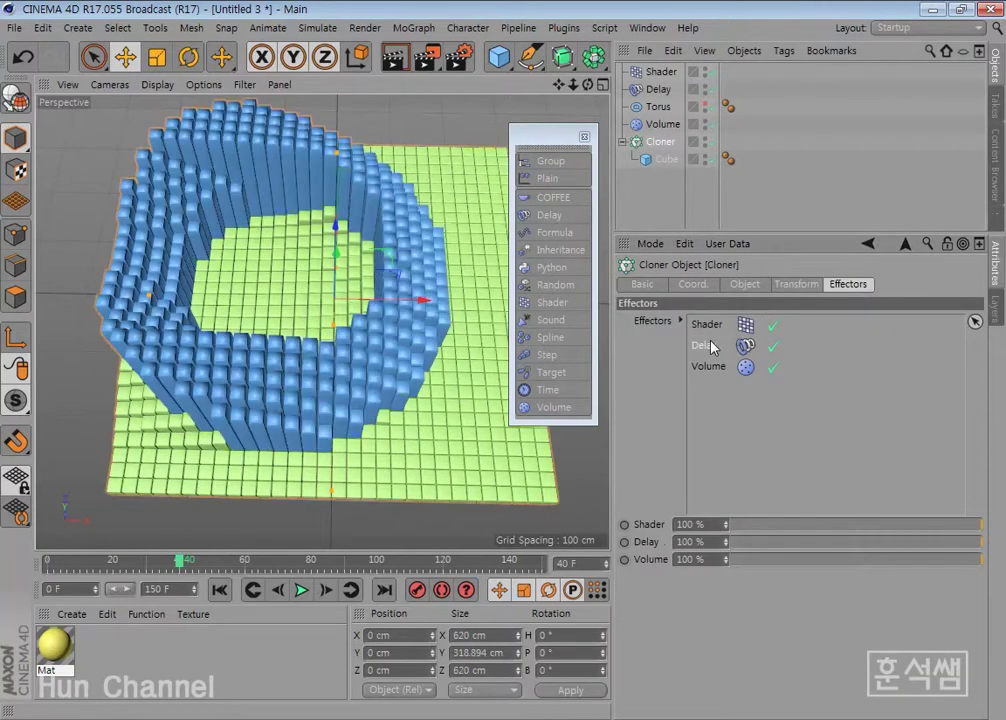
drag(713, 353, 718, 372)
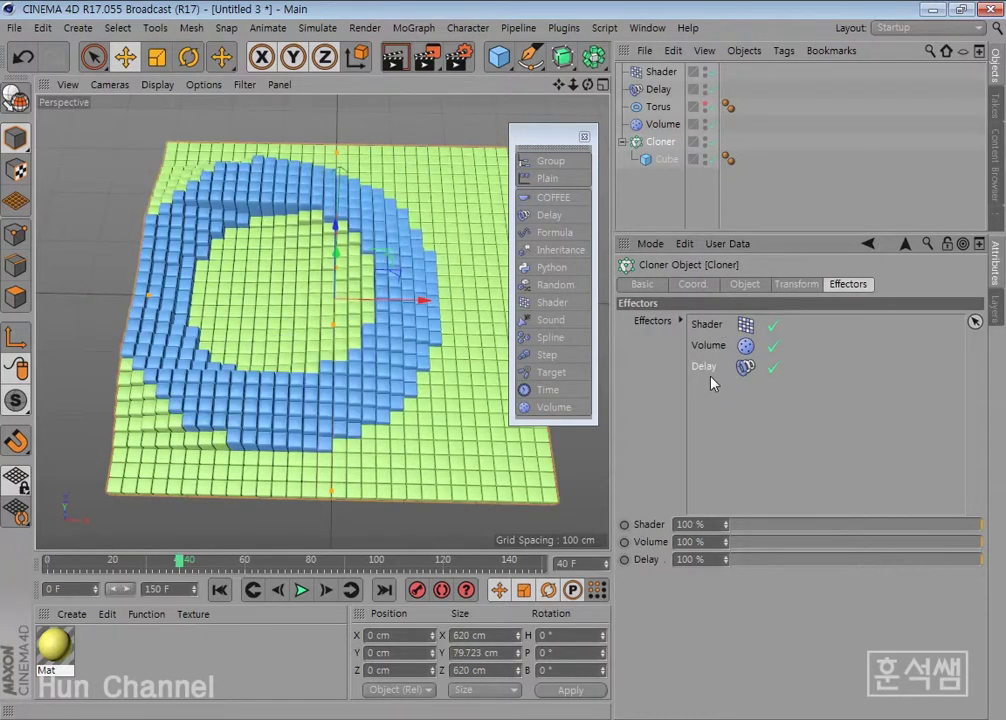
click(708, 368)
drag(713, 331, 713, 380)
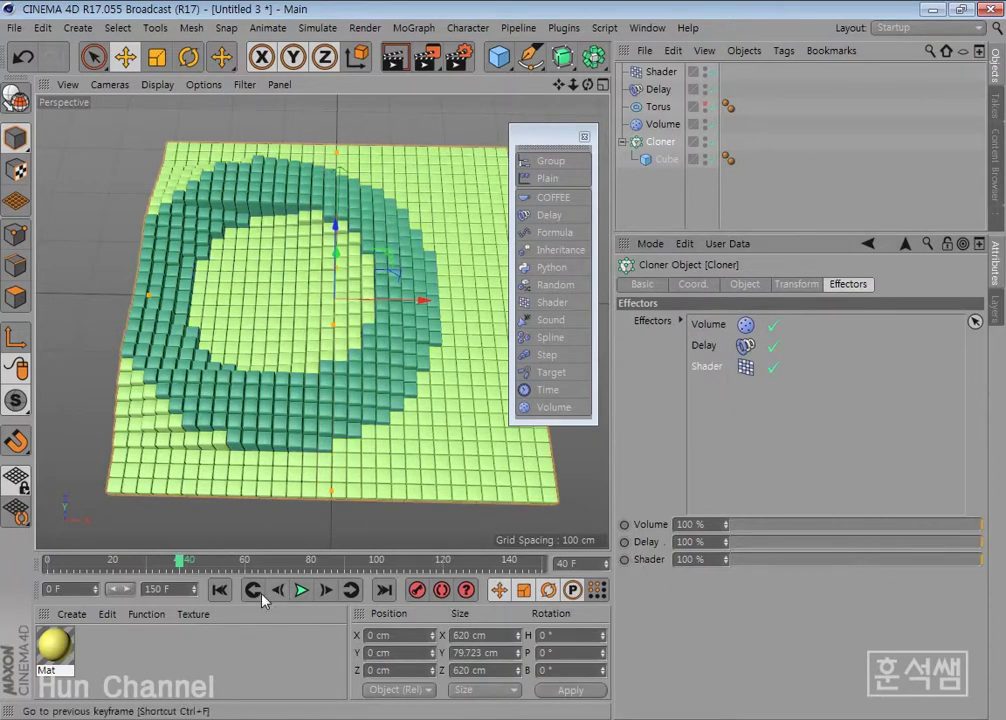
drag(718, 368, 715, 347)
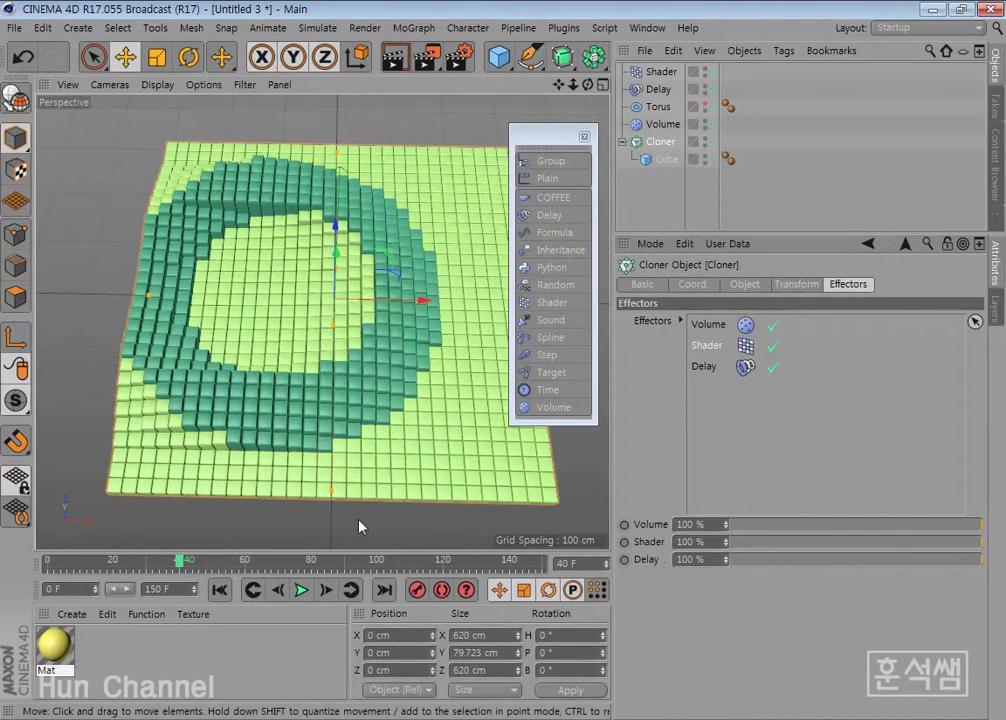
drag(707, 345, 715, 323)
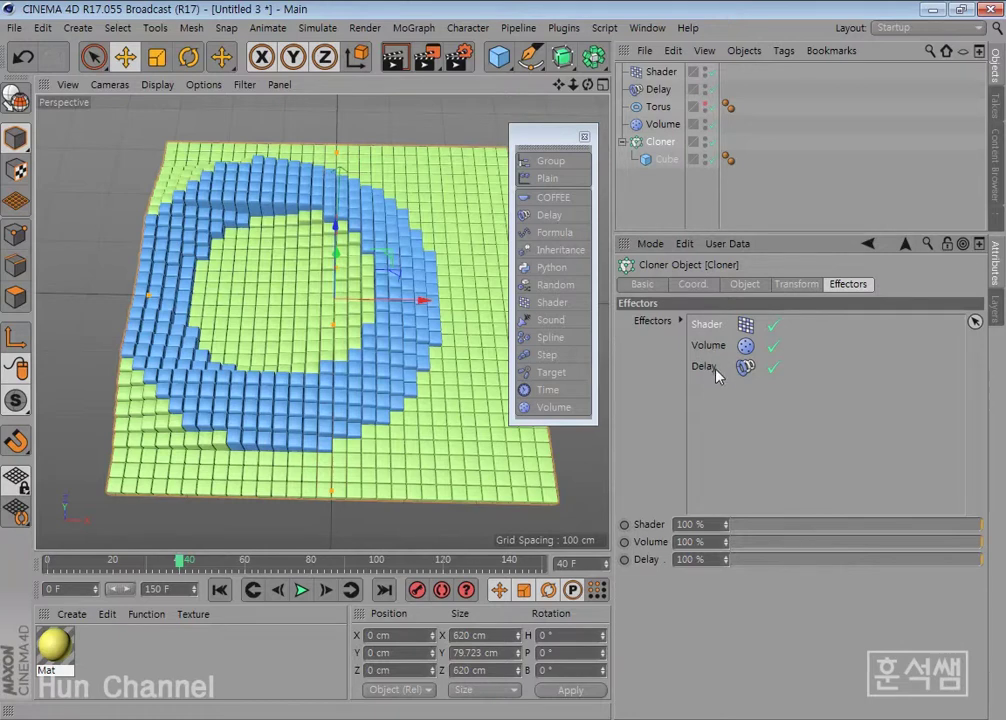
mouse_move(703, 323)
mouse_down()
mouse_move(716, 352)
mouse_move(716, 322)
mouse_up()
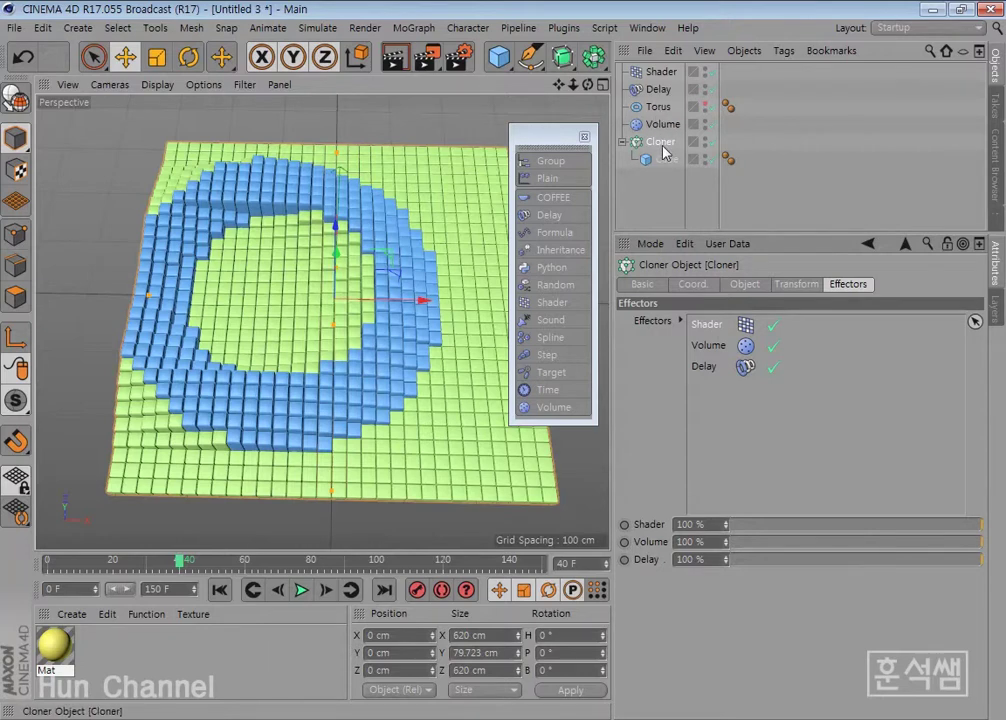
drag(546, 138, 556, 143)
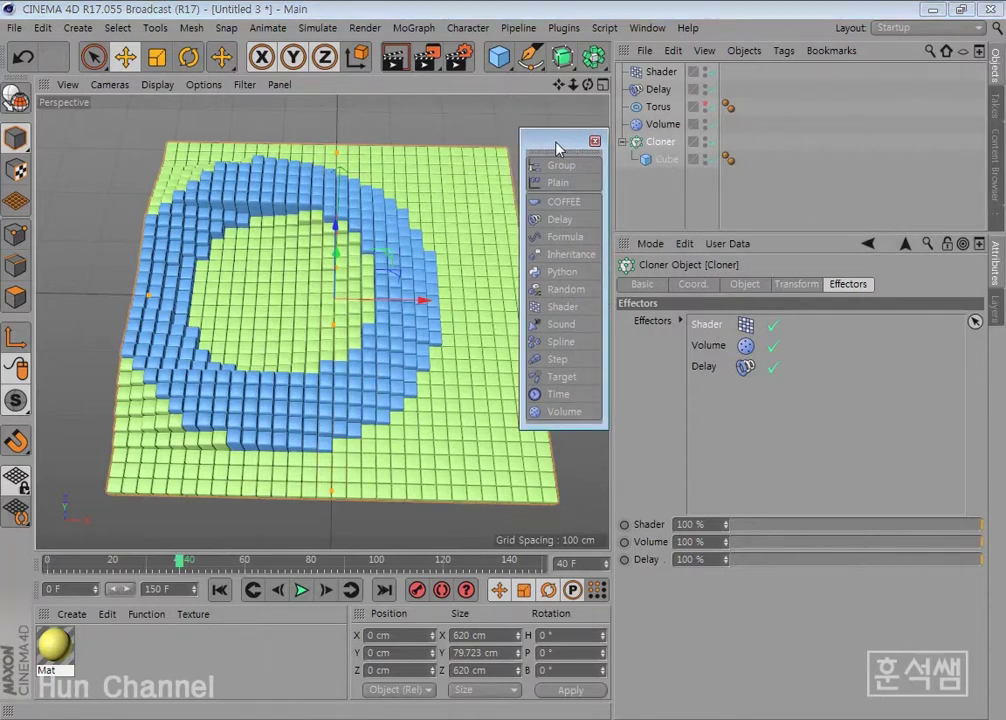
- Play the animation and pause it at frame 51
click(253, 590)
click(300, 590)
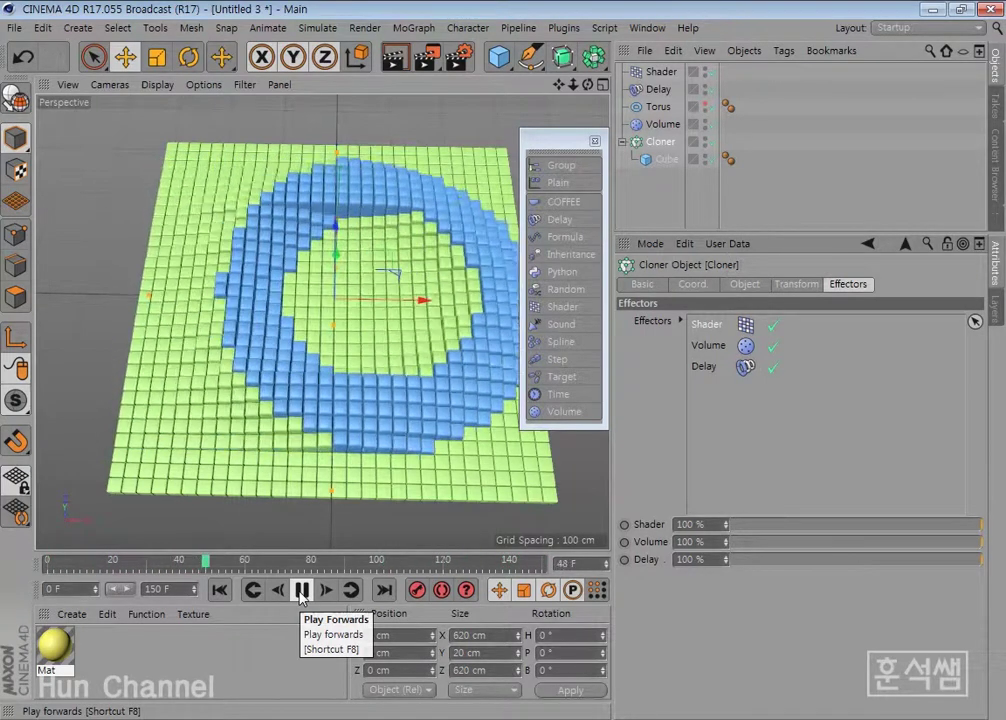
click(300, 590)
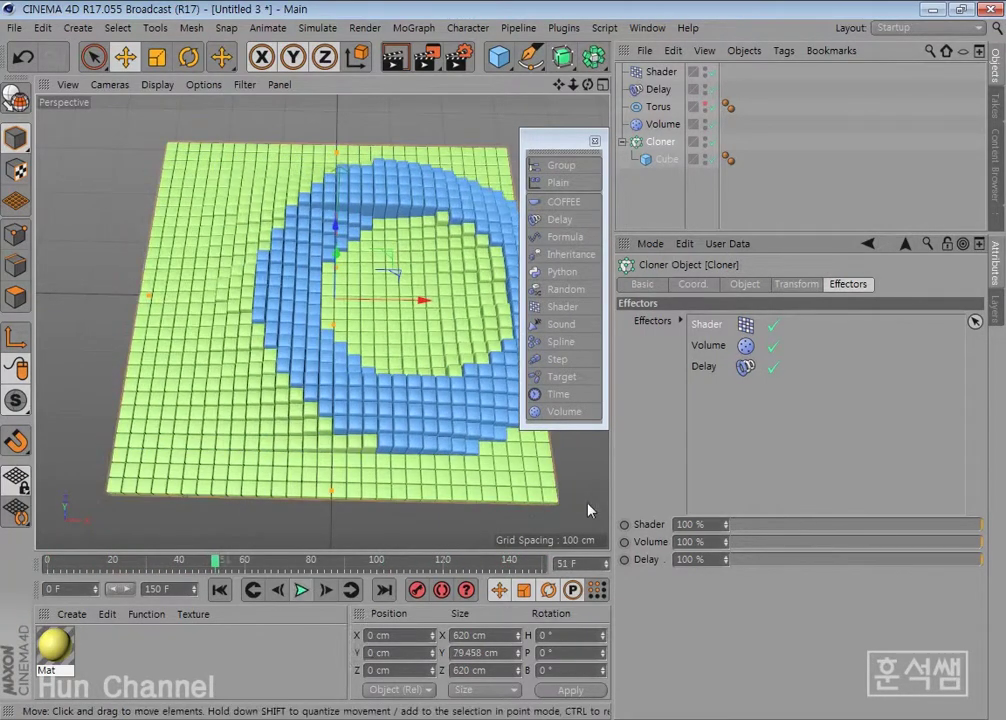
- Delete the Mat material, then select the Shader effector to view its colour settings
click(57, 645)
key(Delete)
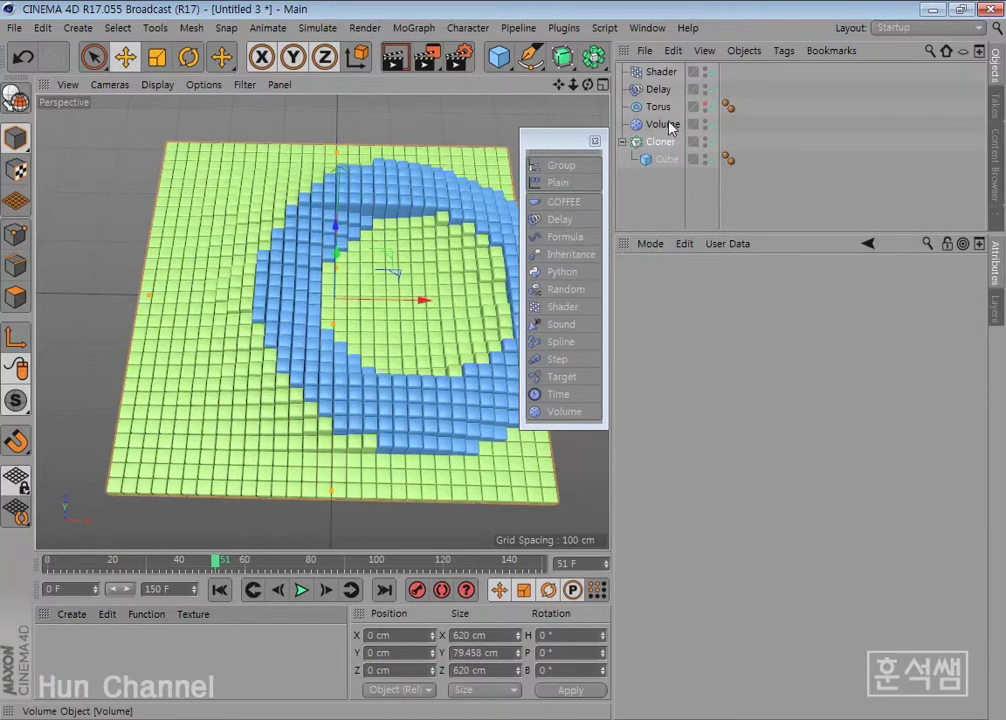
click(670, 140)
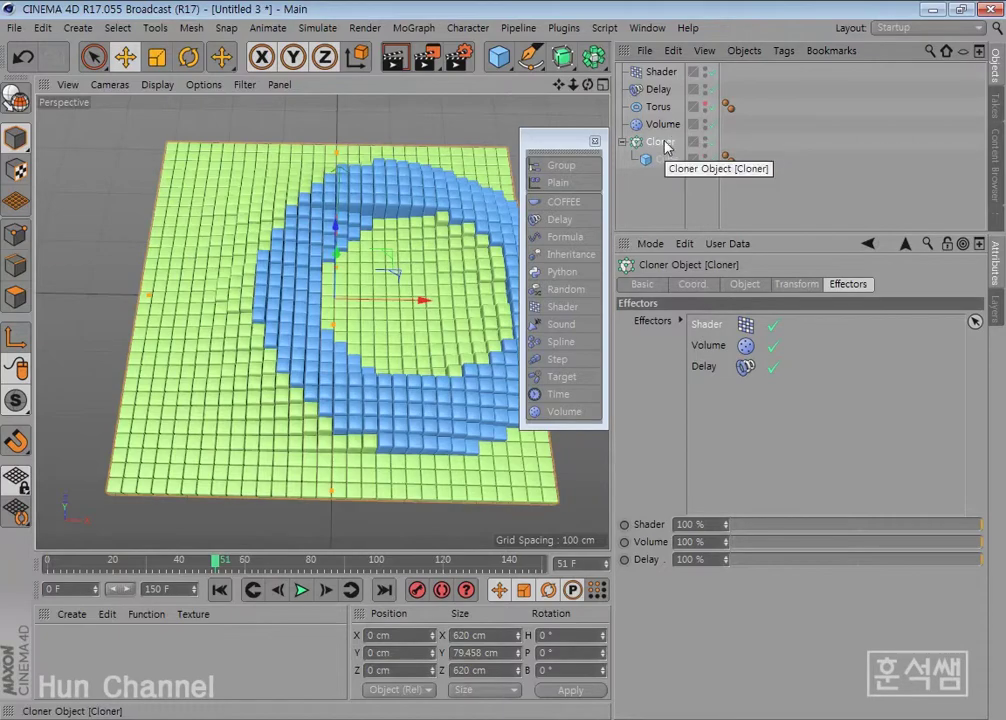
click(660, 72)
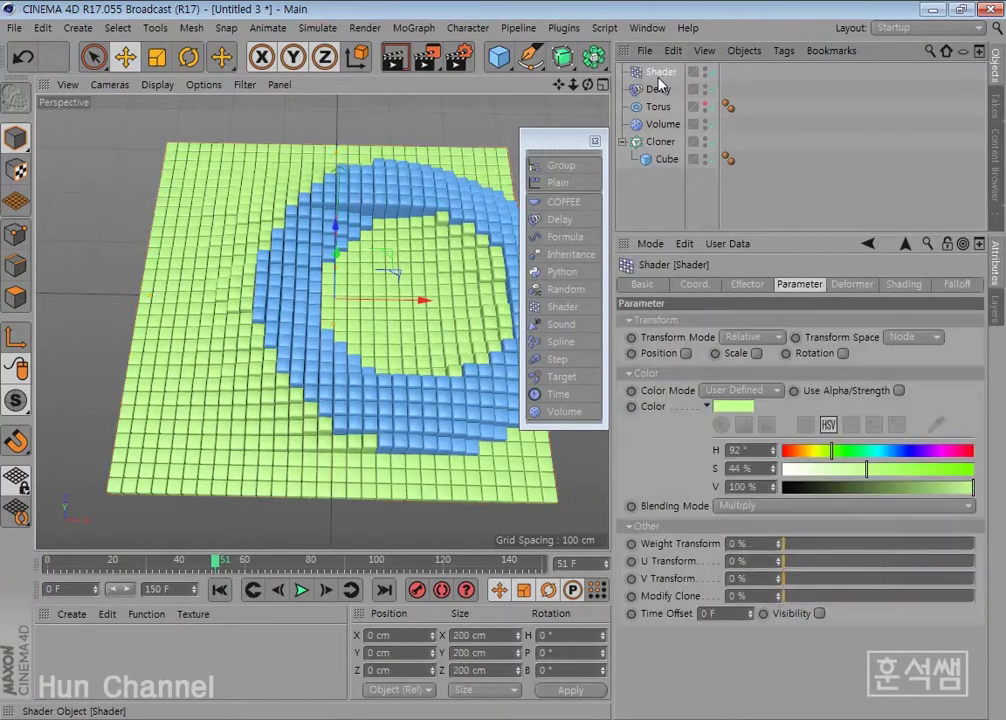